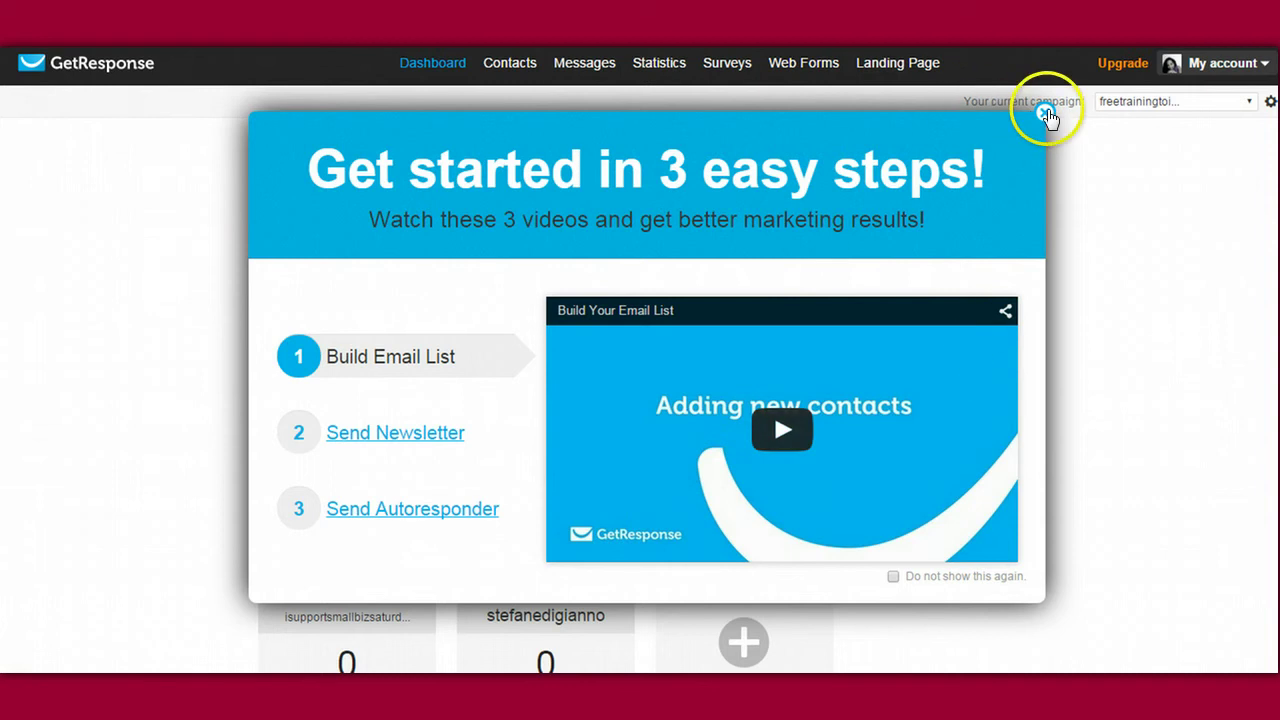
# Step: Close the getting-started welcome window and open the current-campaign dropdown at top right
pyautogui.click(1046, 113)
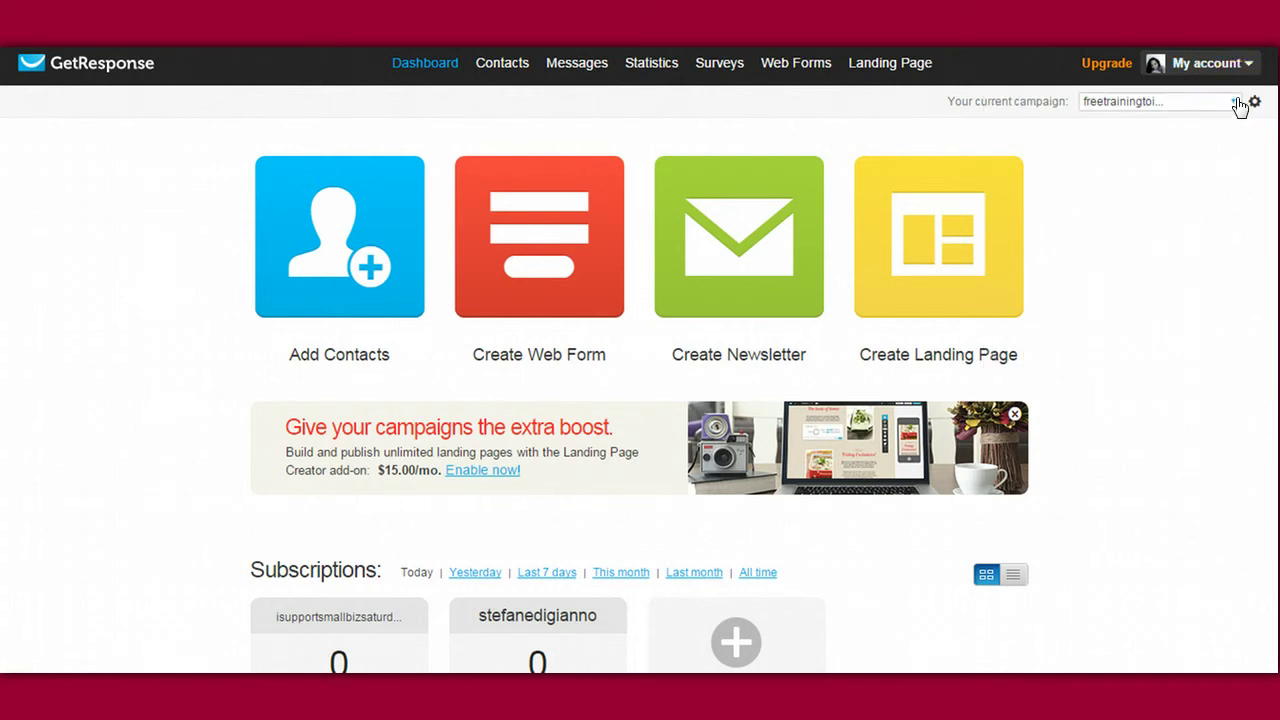
pyautogui.click(1237, 103)
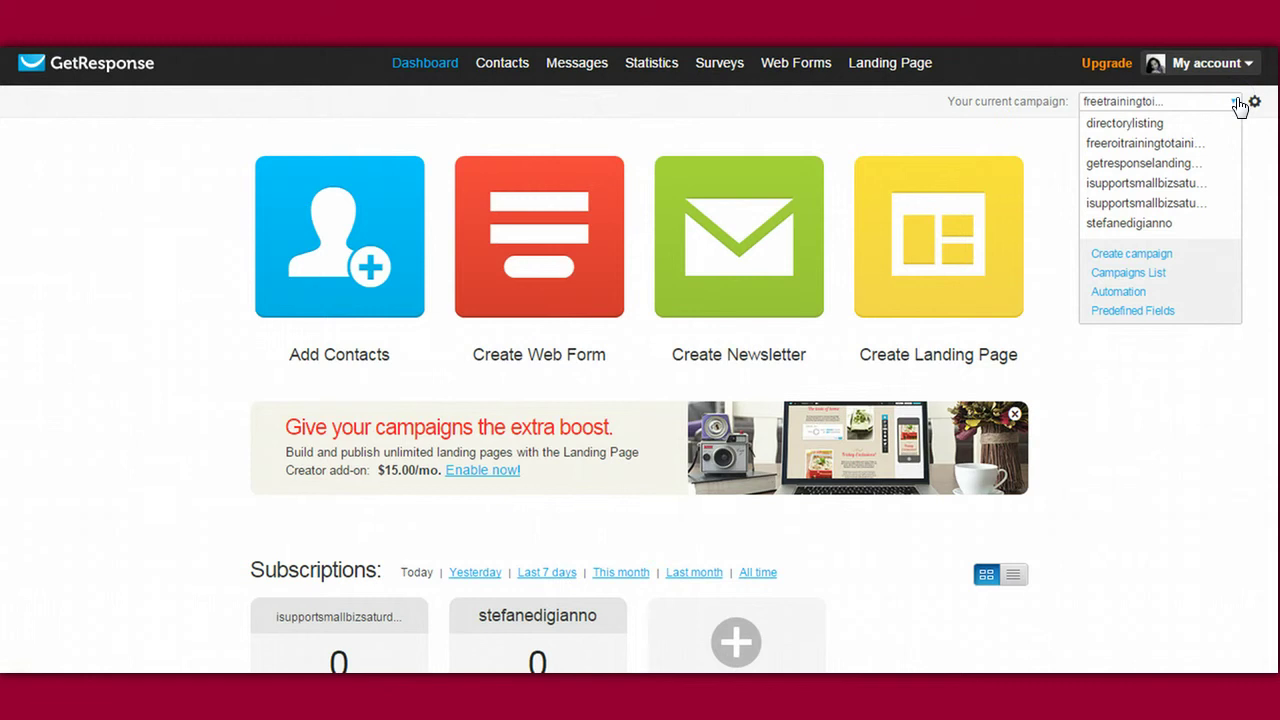
# Step: Start creating a new campaign and clear the suggested names from the Name field
pyautogui.click(1137, 255)
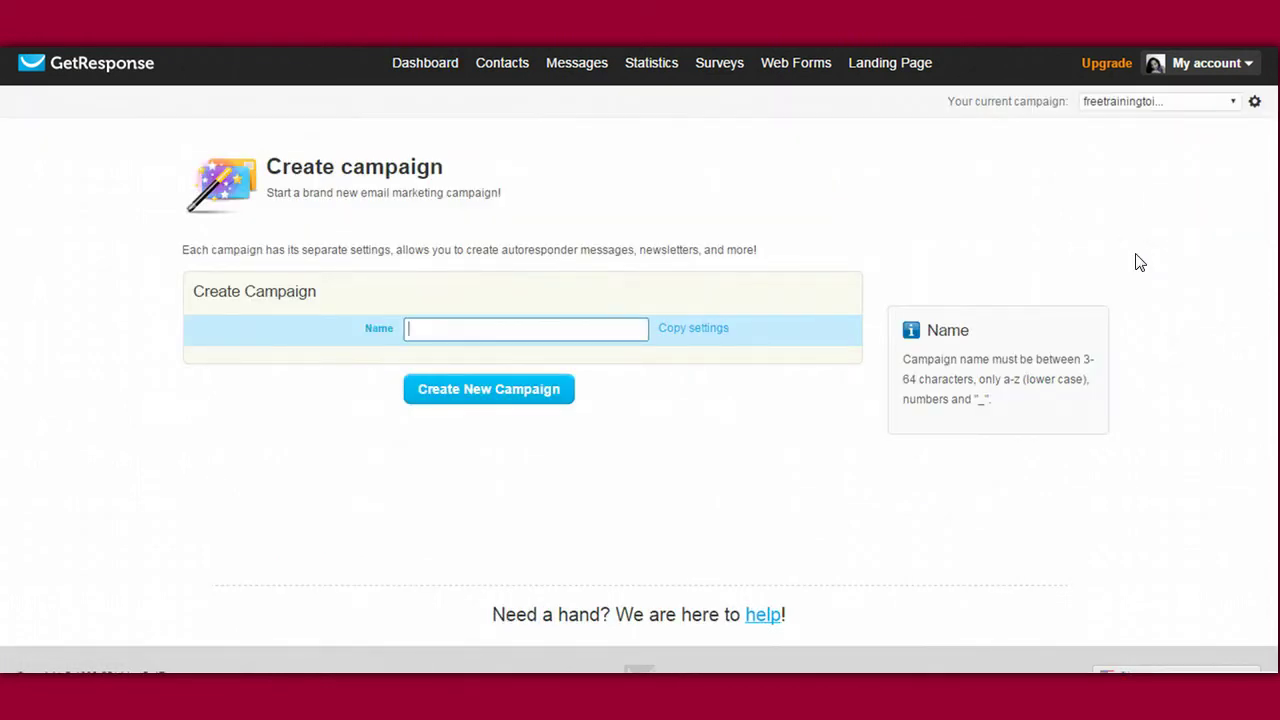
pyautogui.click(509, 329)
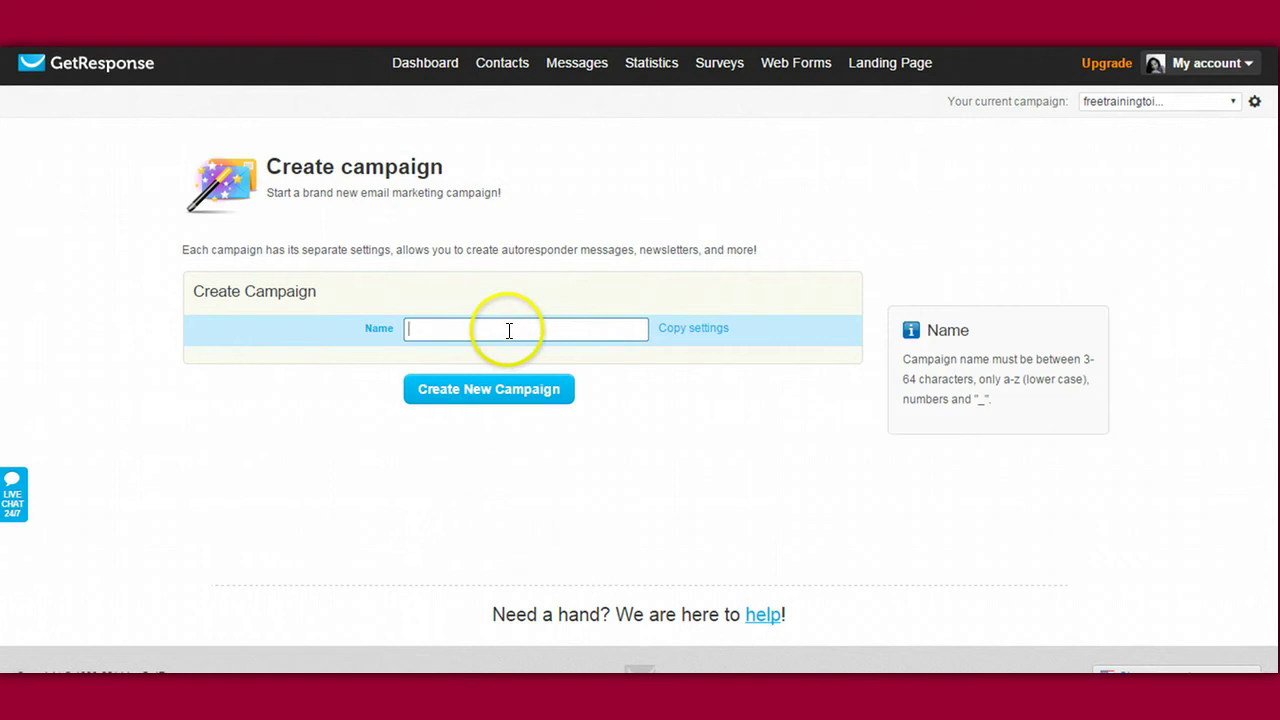
pyautogui.click(894, 374)
pyautogui.click(587, 328)
pyautogui.click(589, 327)
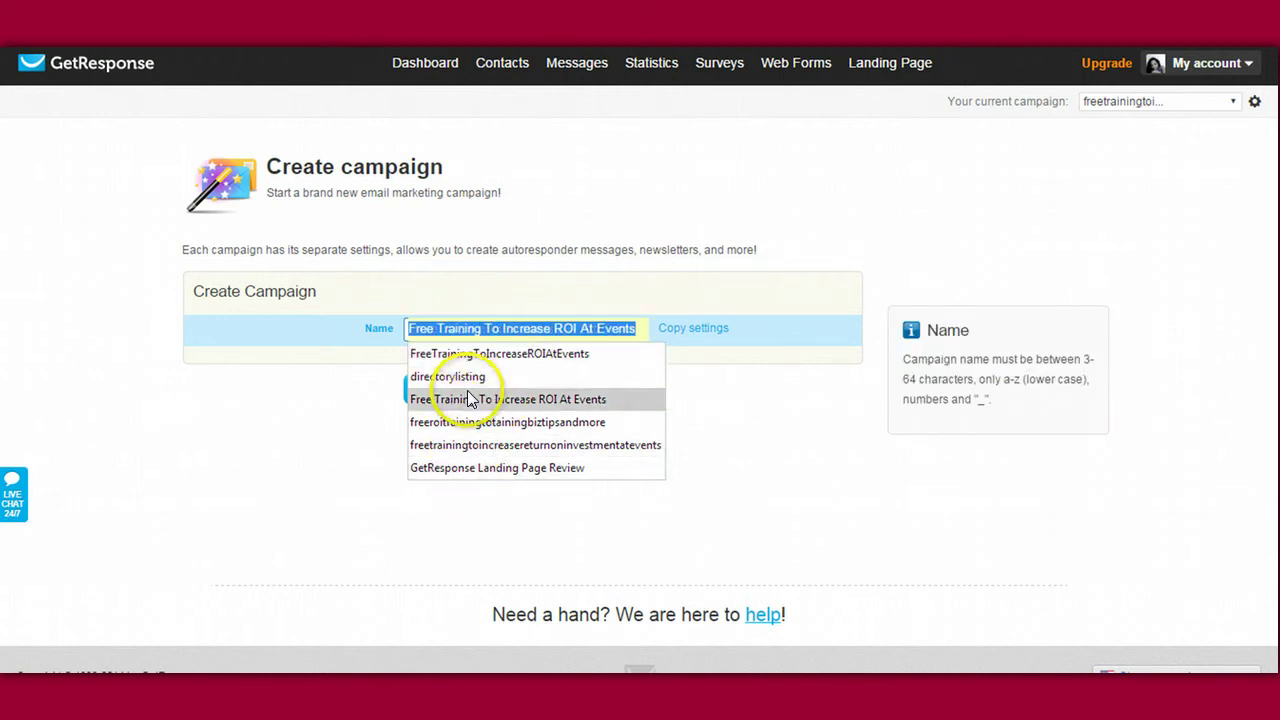
pyautogui.click(335, 391)
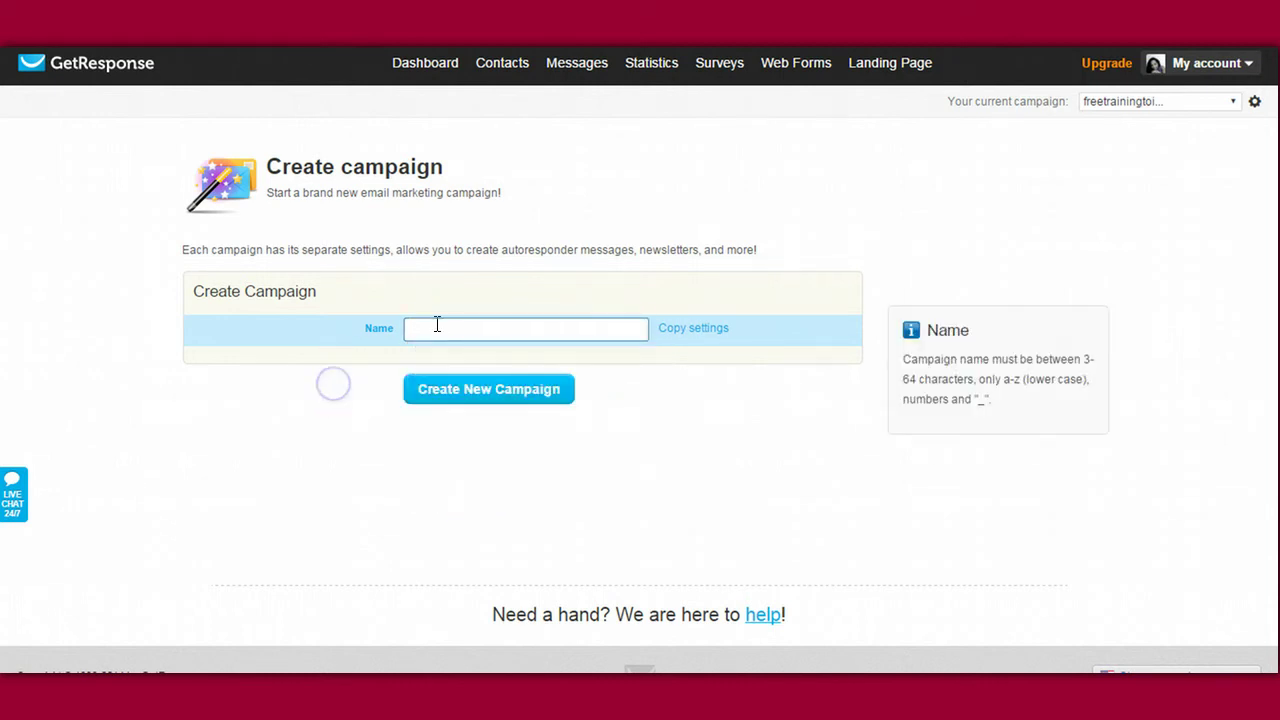
pyautogui.click(452, 385)
pyautogui.click(444, 329)
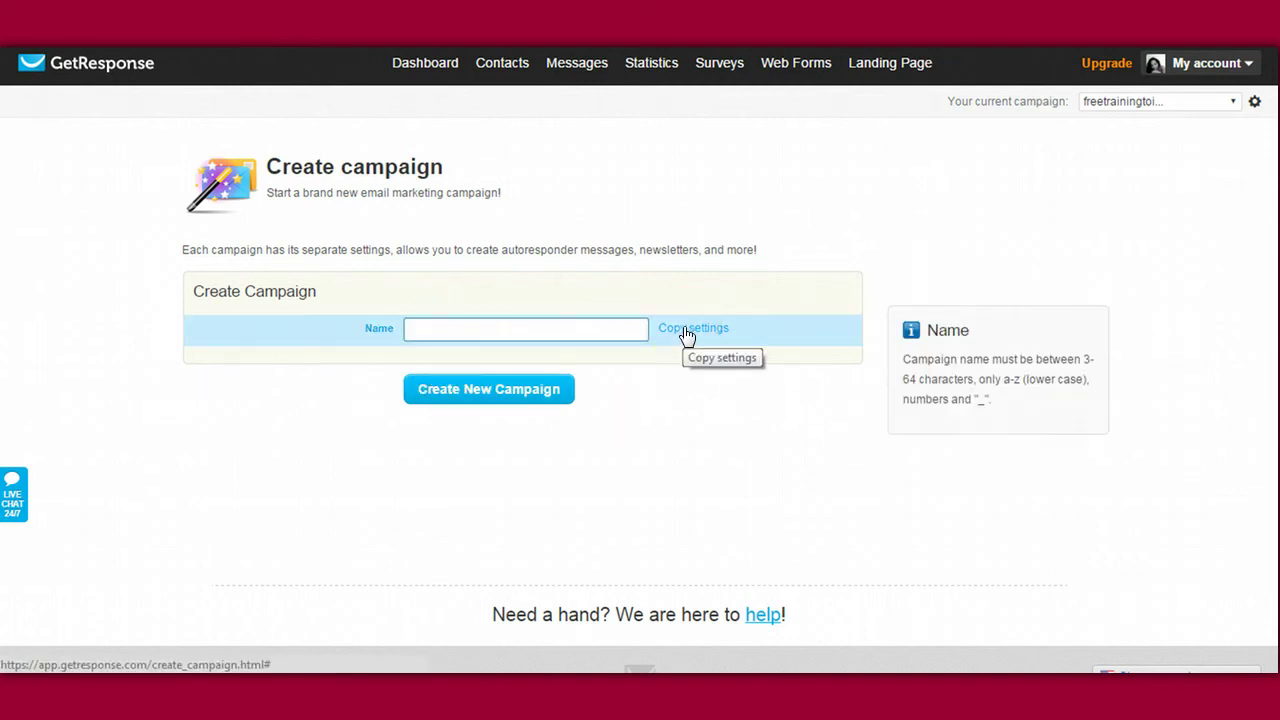
pyautogui.click(509, 392)
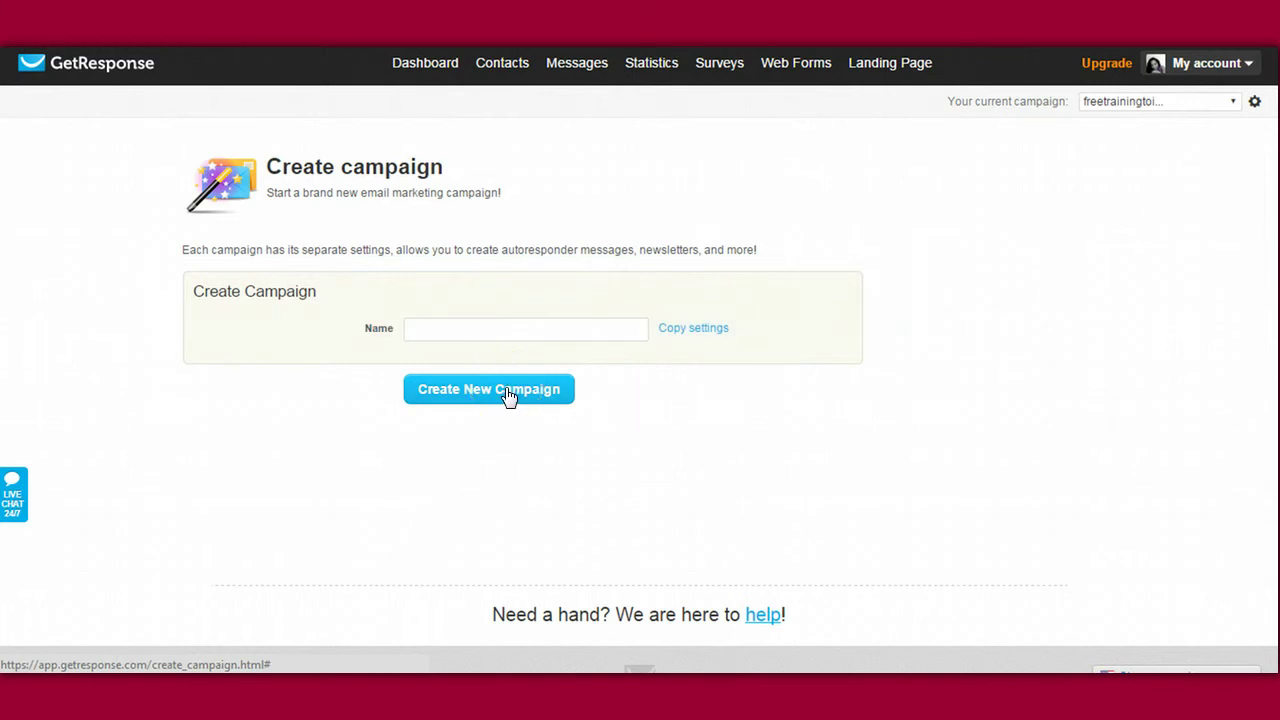
pyautogui.click(525, 390)
pyautogui.click(560, 338)
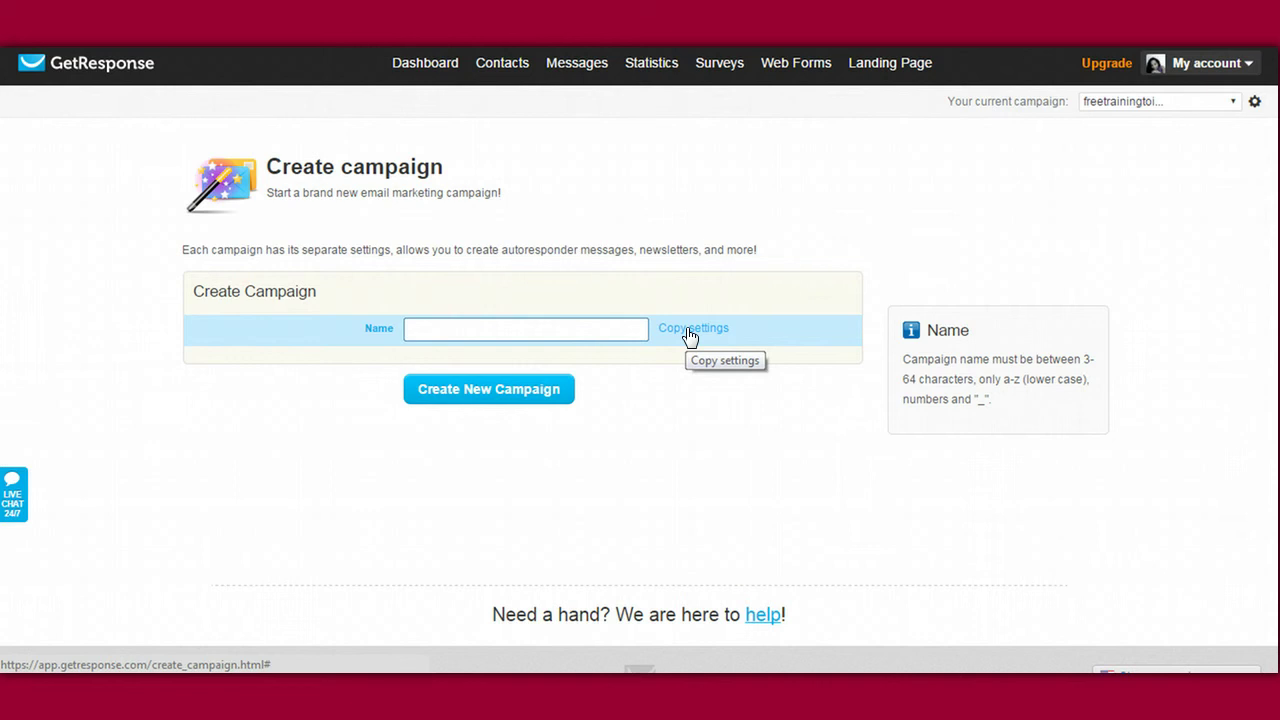
# Step: Enter getresponserecording as the campaign name
pyautogui.click(497, 326)
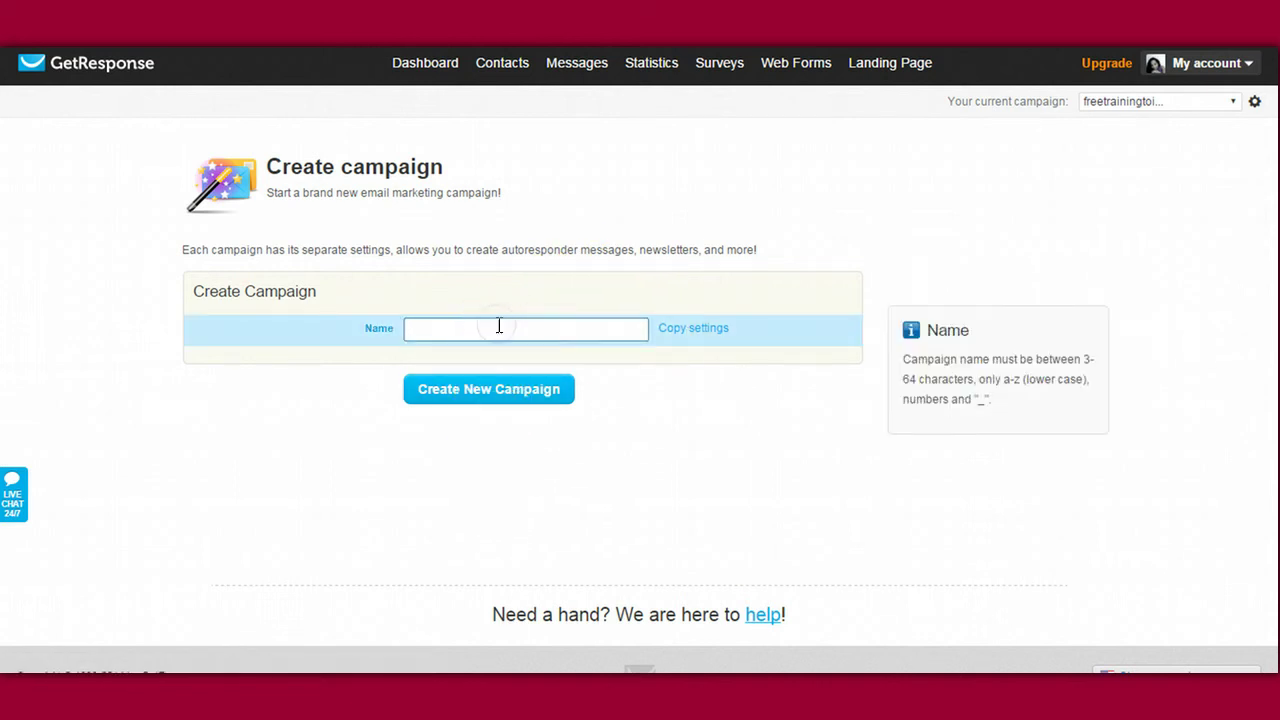
pyautogui.write('Get')
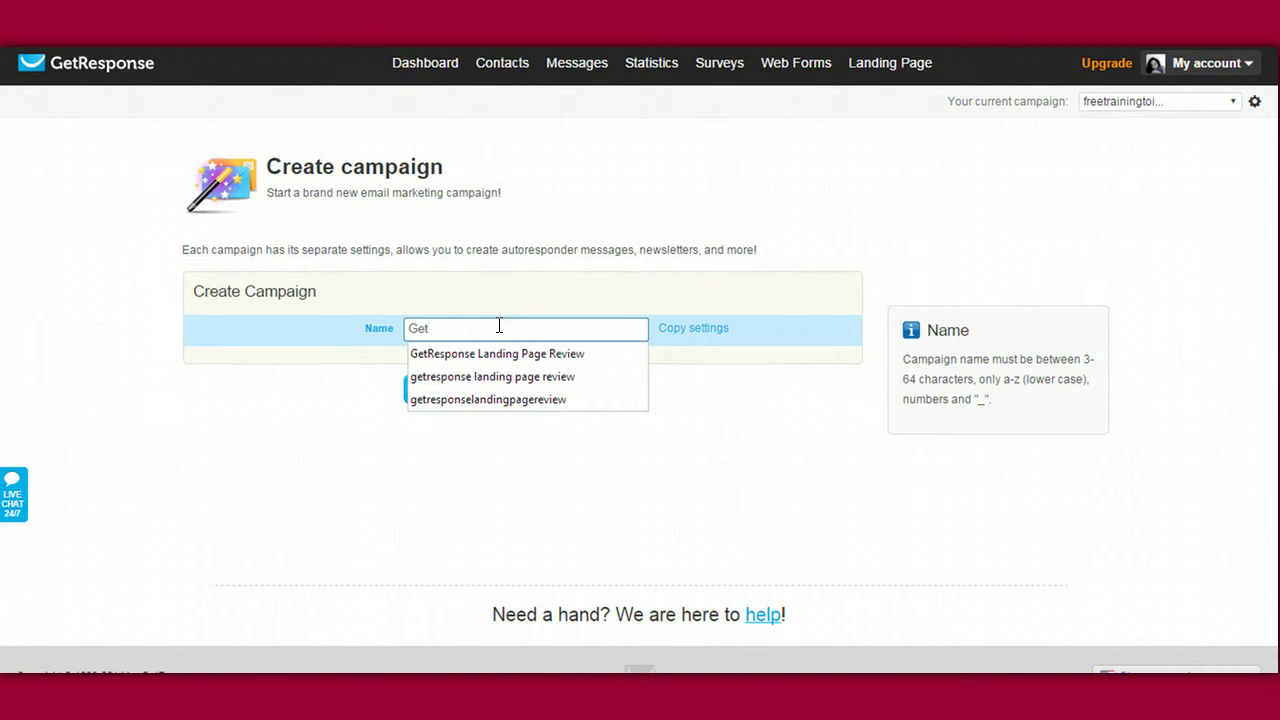
pyautogui.write('Response R')
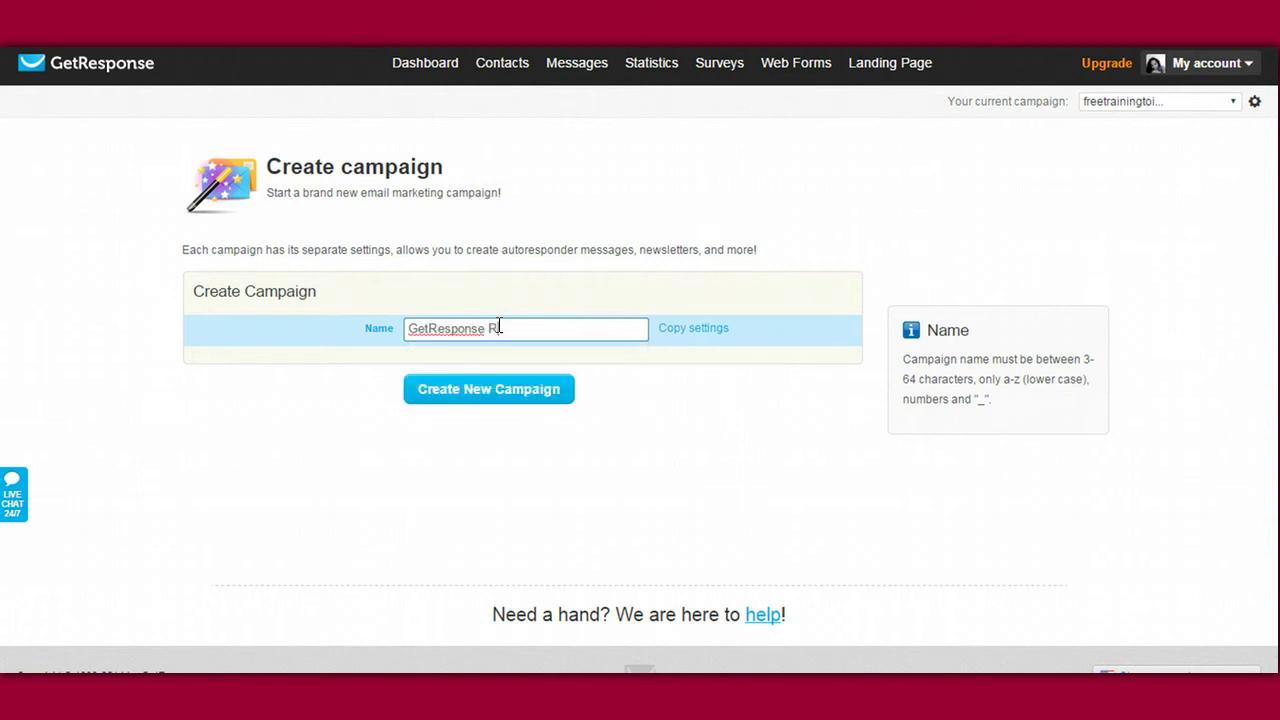
pyautogui.press('BackSpace')
pyautogui.press('BackSpace')
pyautogui.press('BackSpace')
pyautogui.press('BackSpace')
pyautogui.press('BackSpace')
pyautogui.press('BackSpace')
pyautogui.press('BackSpace')
pyautogui.press('BackSpace')
pyautogui.press('BackSpace')
pyautogui.press('BackSpace')
pyautogui.press('BackSpace')
pyautogui.press('BackSpace')
pyautogui.press('BackSpace')
pyautogui.write('getresponser')
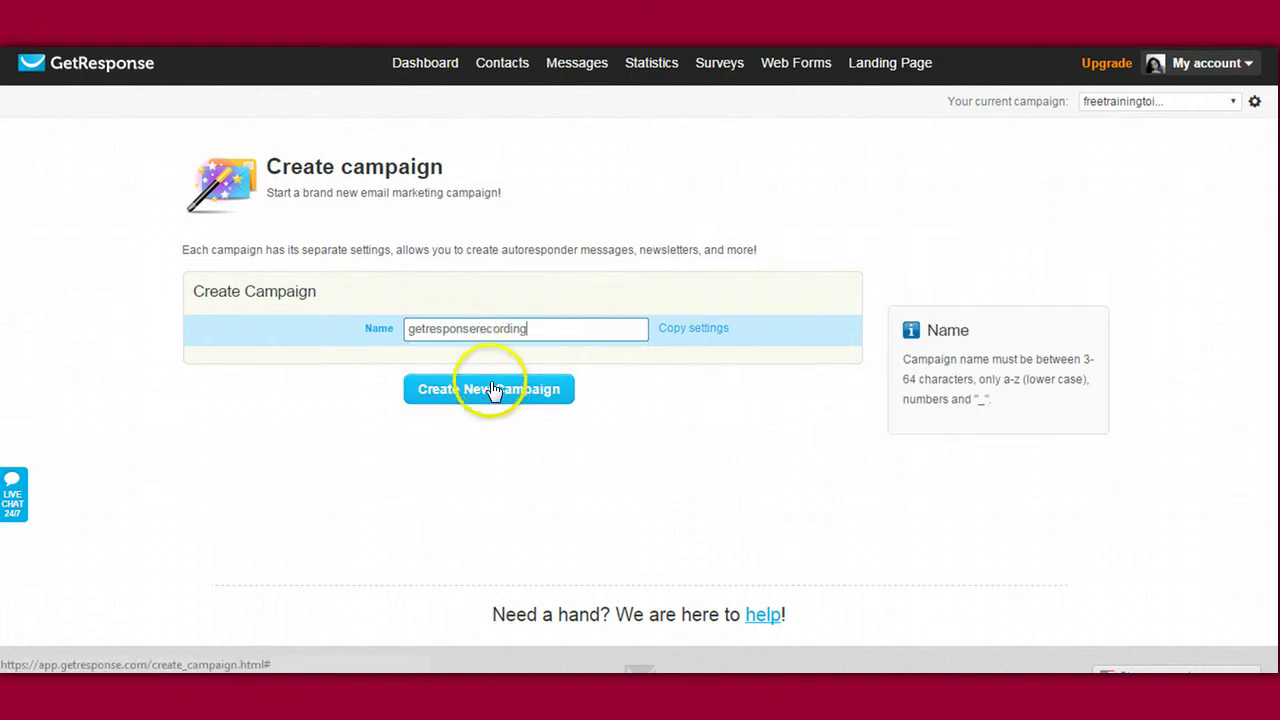
# Step: Create the getresponserecording campaign with the Create New Campaign button
pyautogui.click(492, 398)
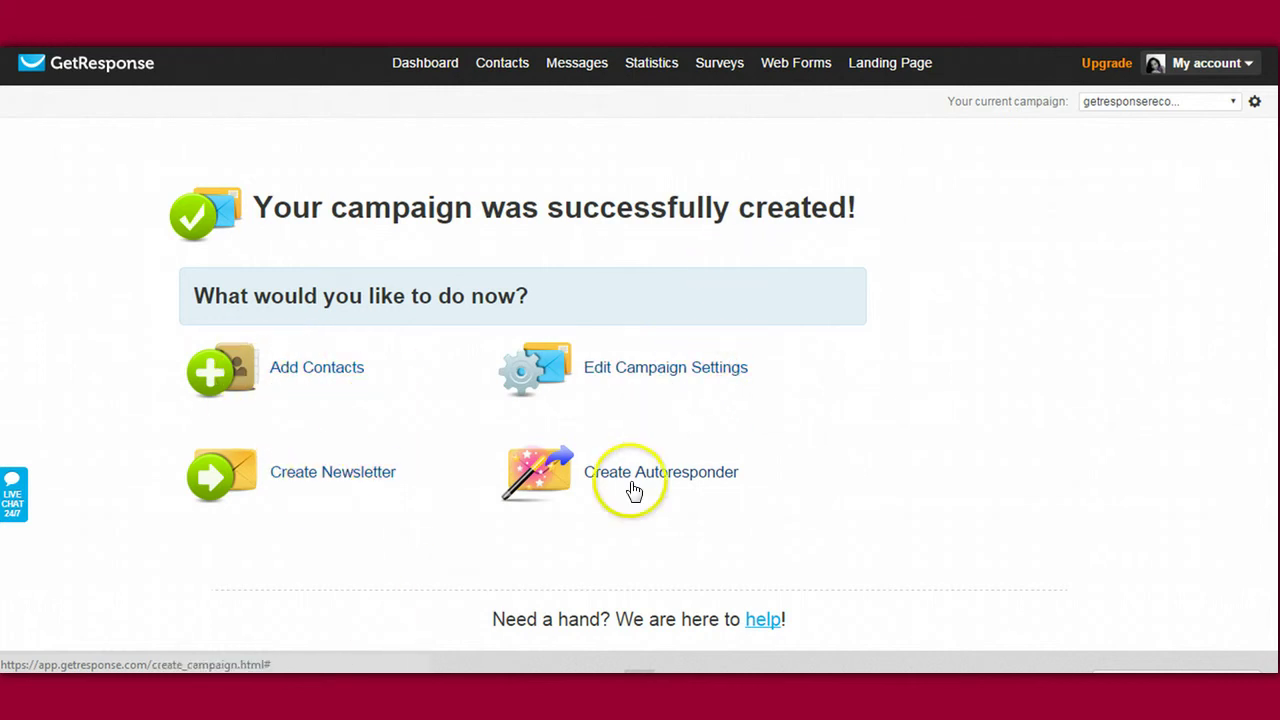
# Step: Switch Campaign Email Address ON and send notifications to the second address, not the first
pyautogui.click(643, 376)
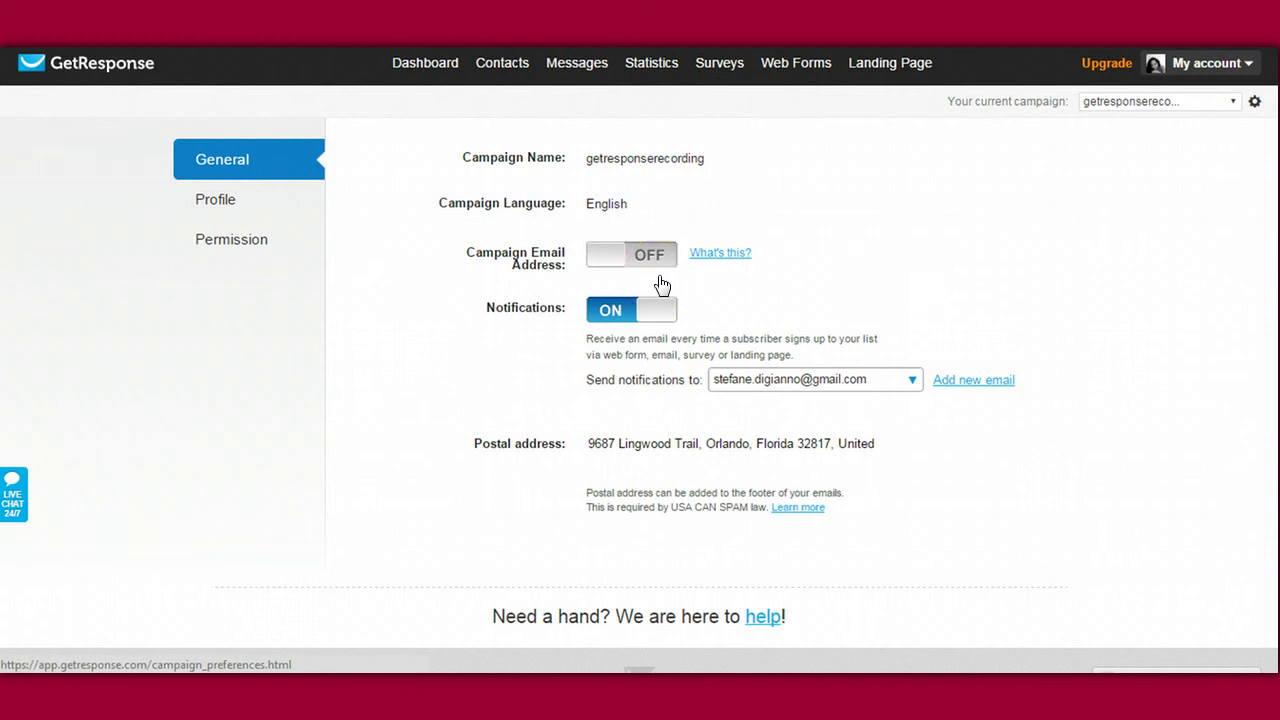
pyautogui.click(537, 265)
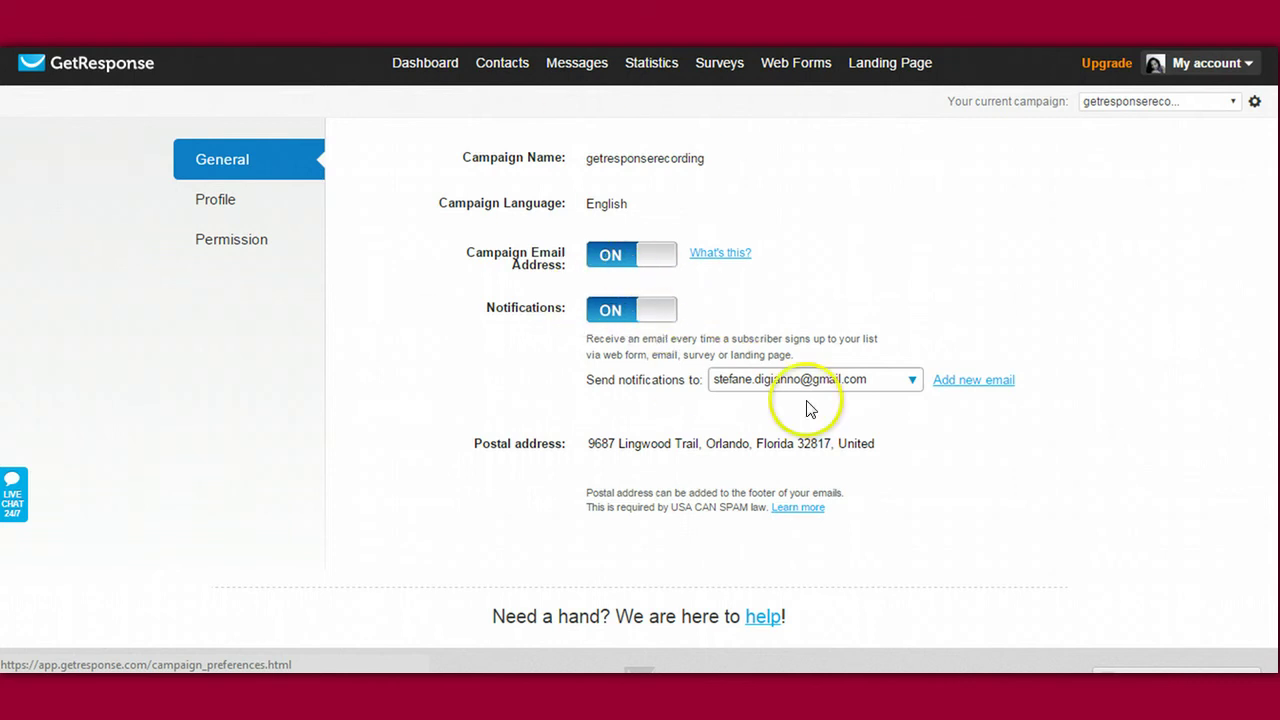
pyautogui.click(913, 379)
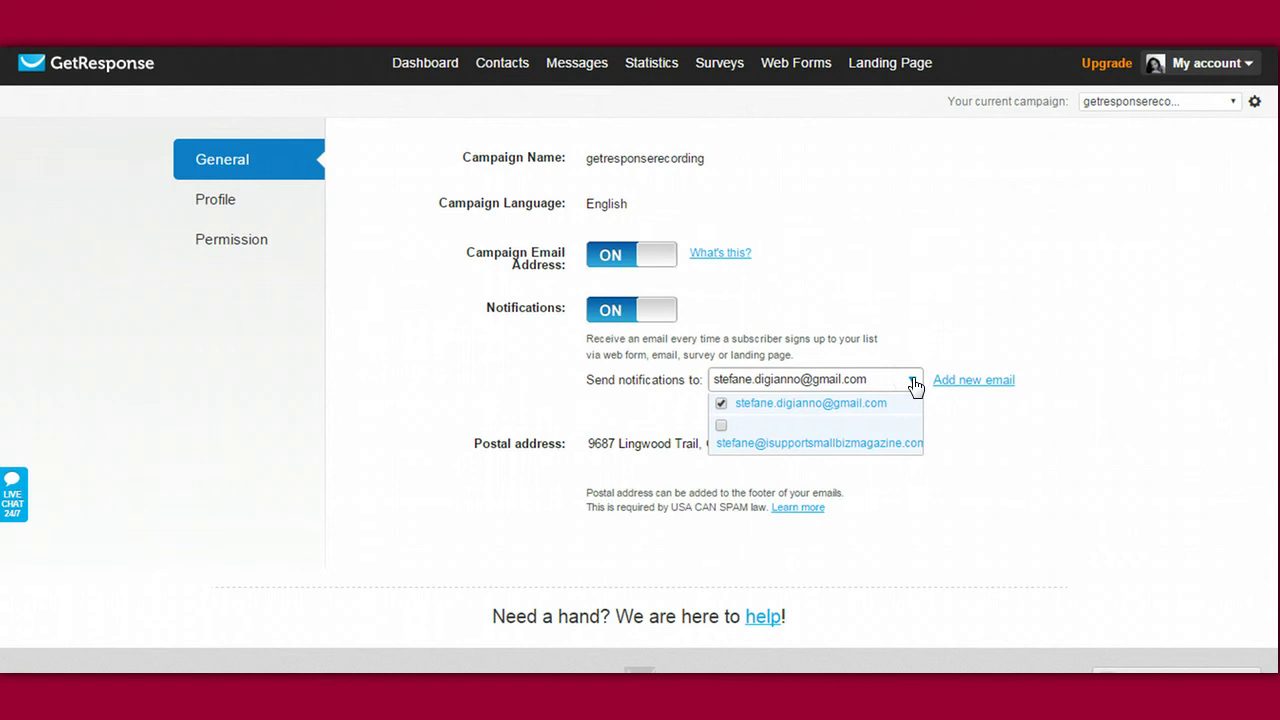
pyautogui.click(787, 443)
pyautogui.click(721, 403)
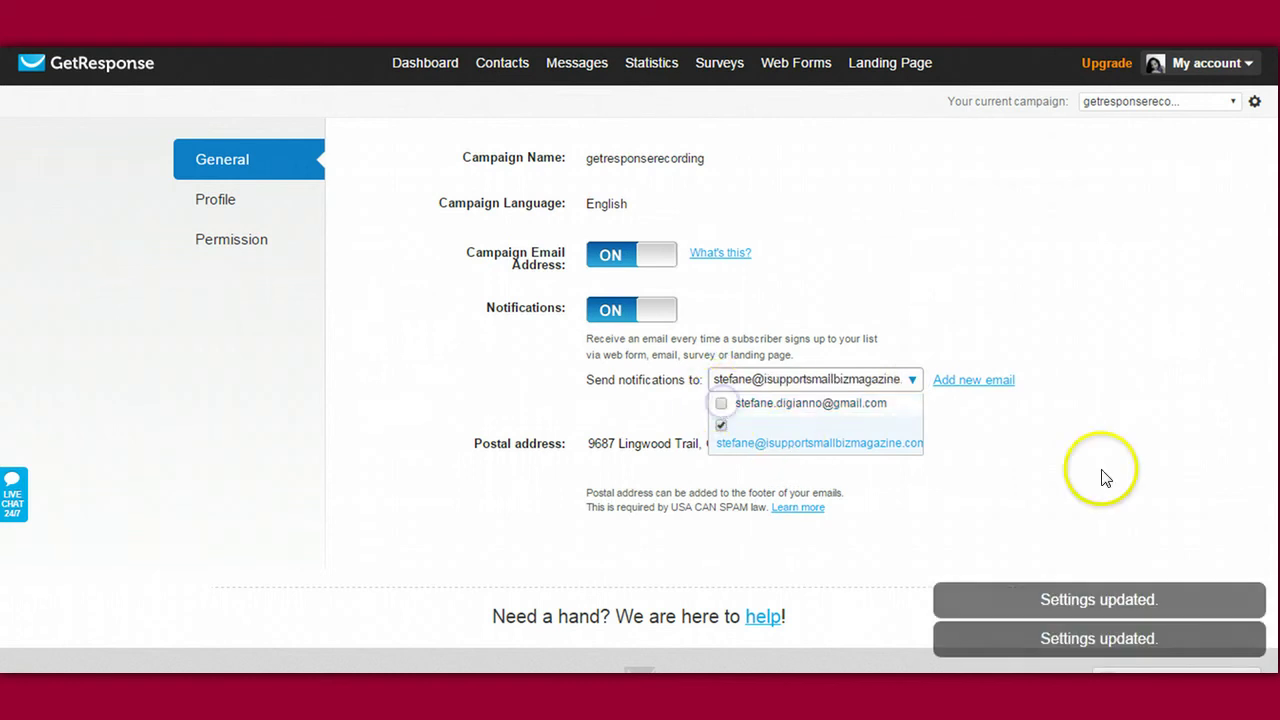
pyautogui.click(970, 425)
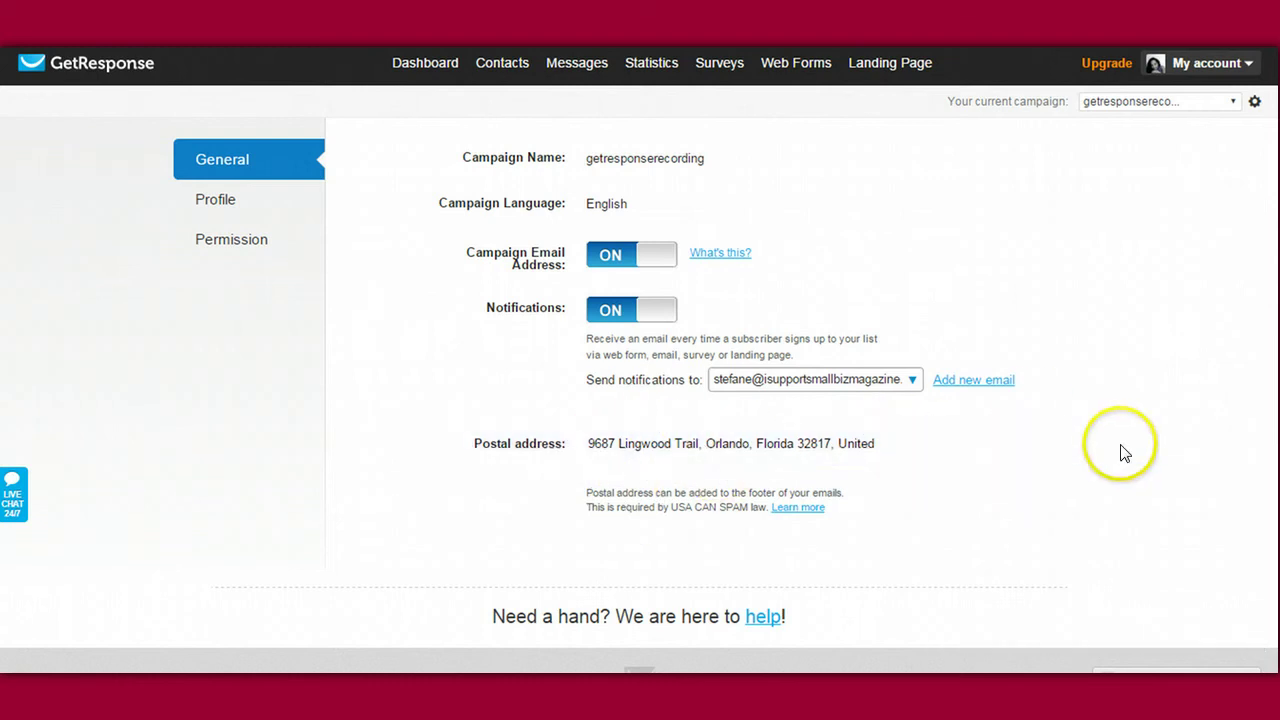
pyautogui.moveTo(1090, 450)
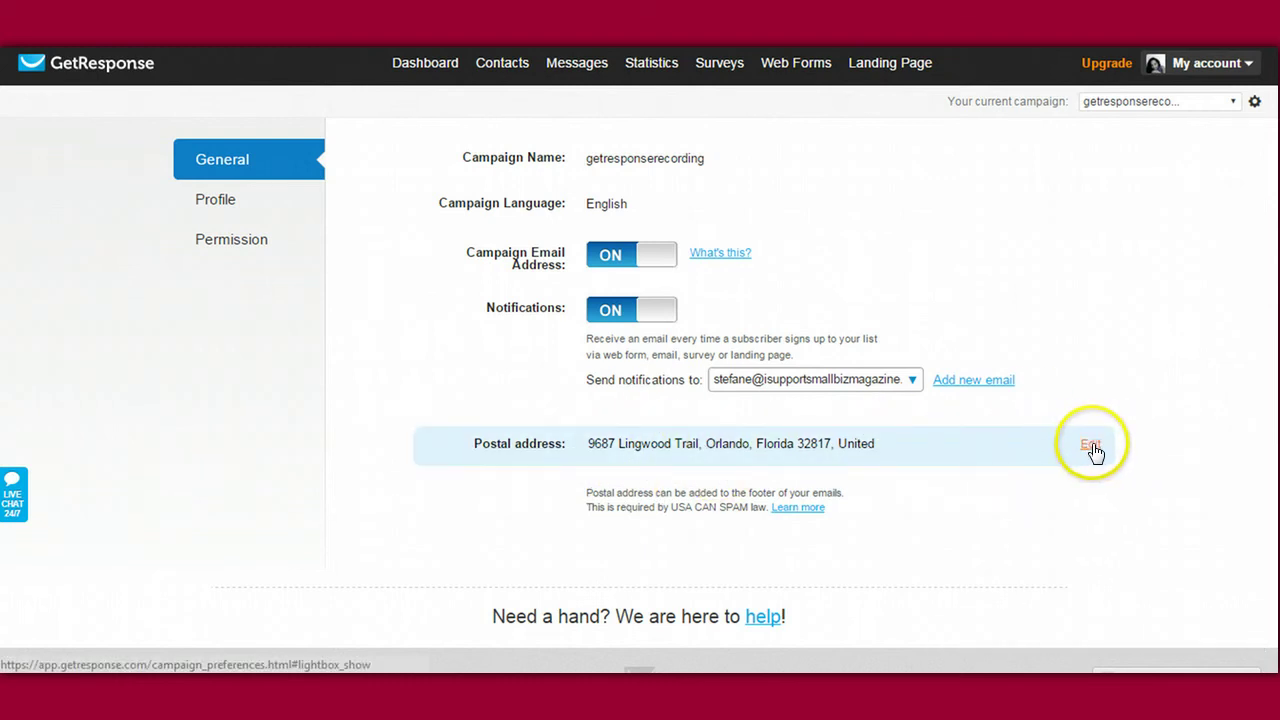
pyautogui.click(1091, 446)
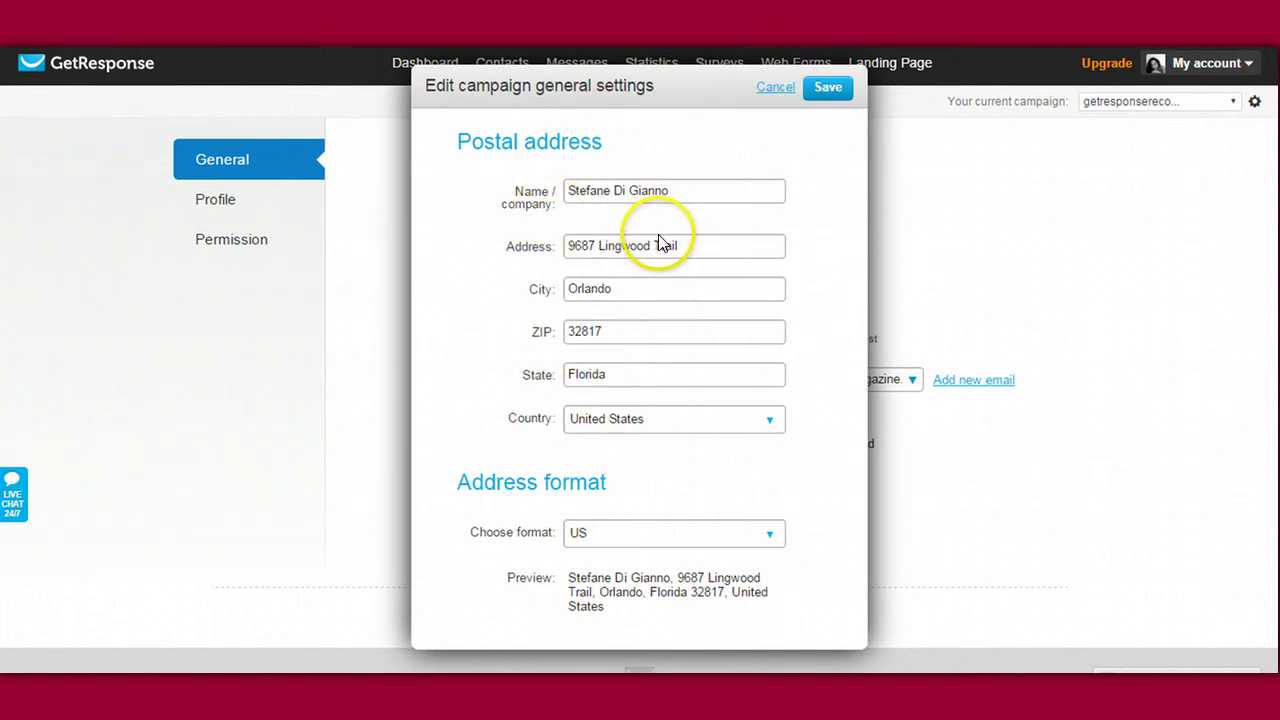
pyautogui.moveTo(692, 247); pyautogui.dragTo(503, 226)
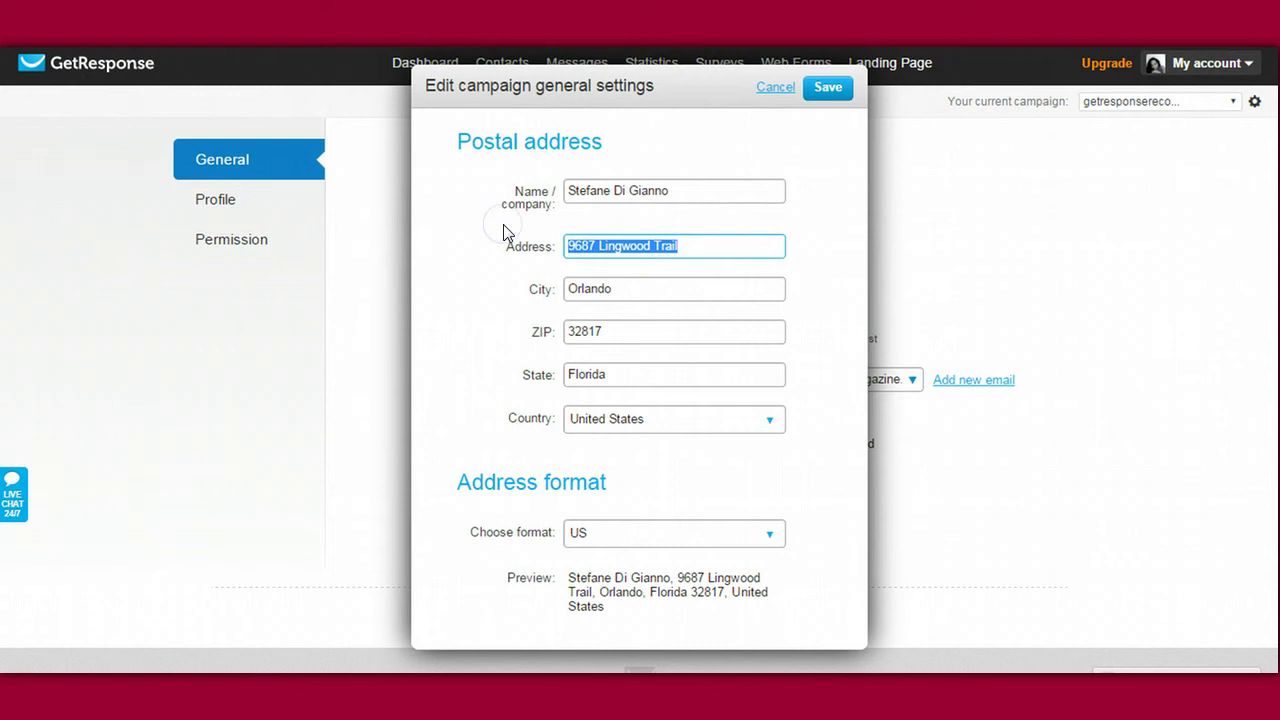
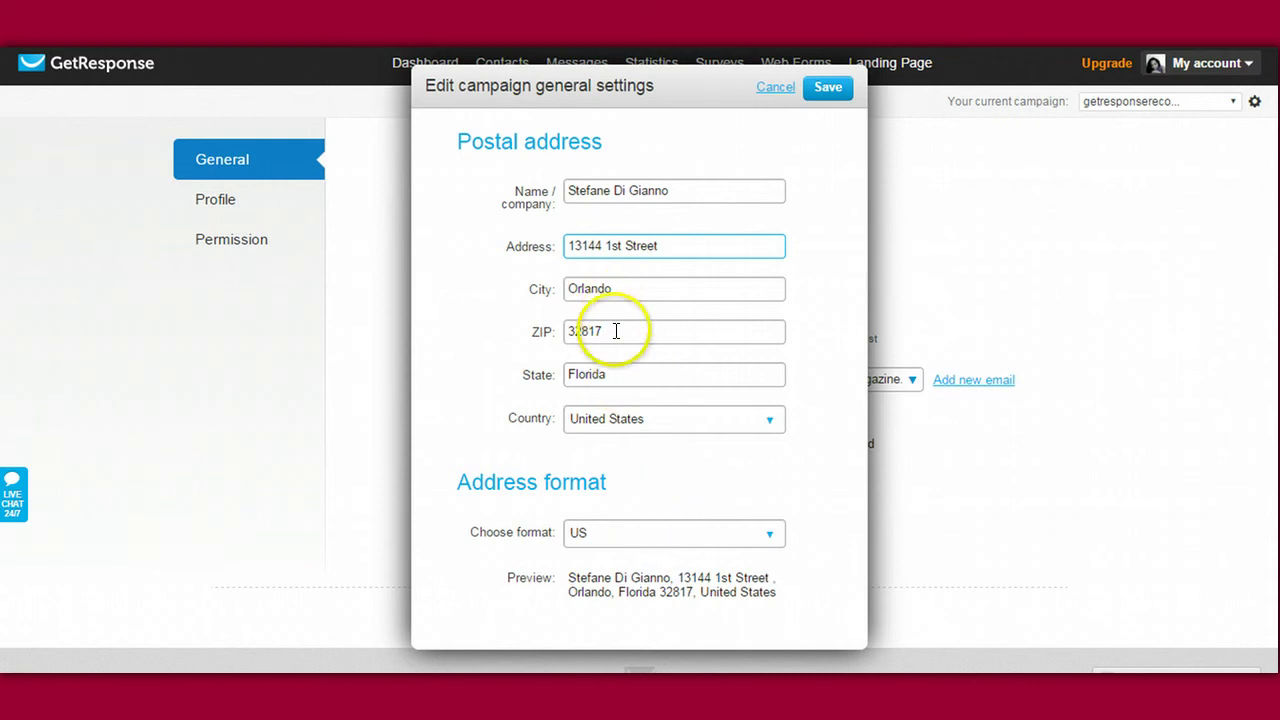
pyautogui.click(616, 331)
pyautogui.press('BackSpace')
pyautogui.press('BackSpace')
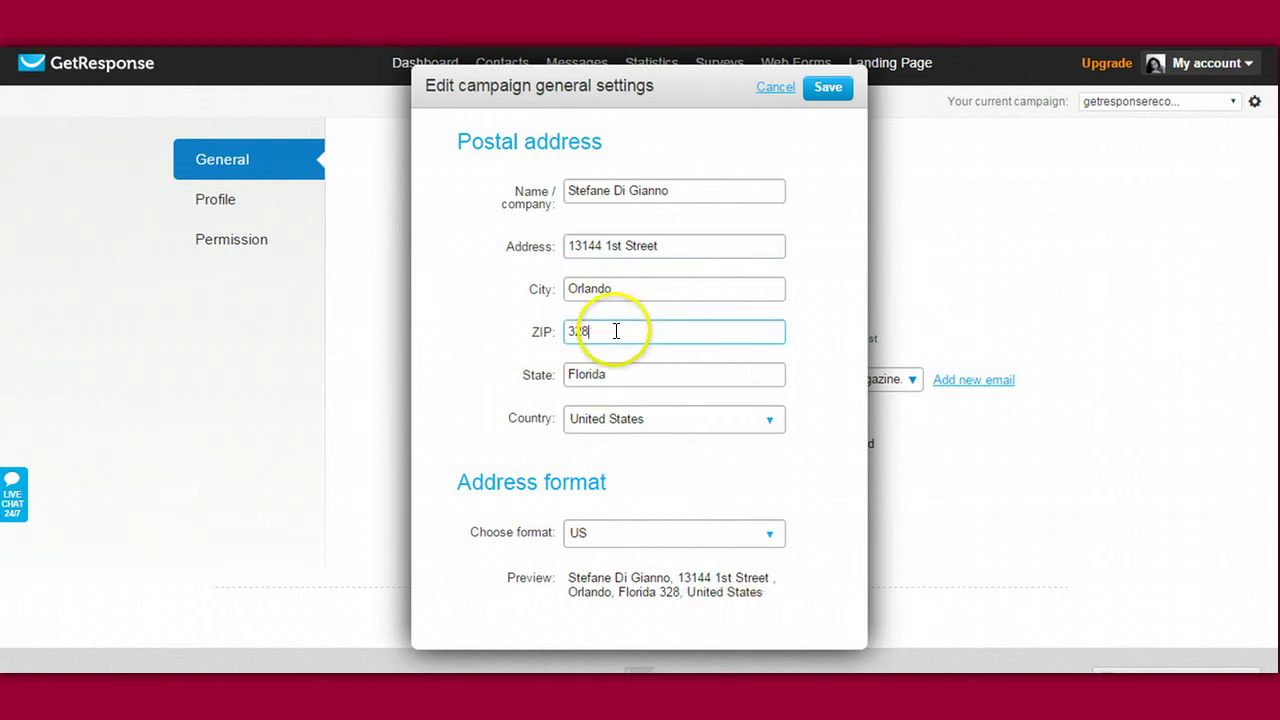
pyautogui.write('32')
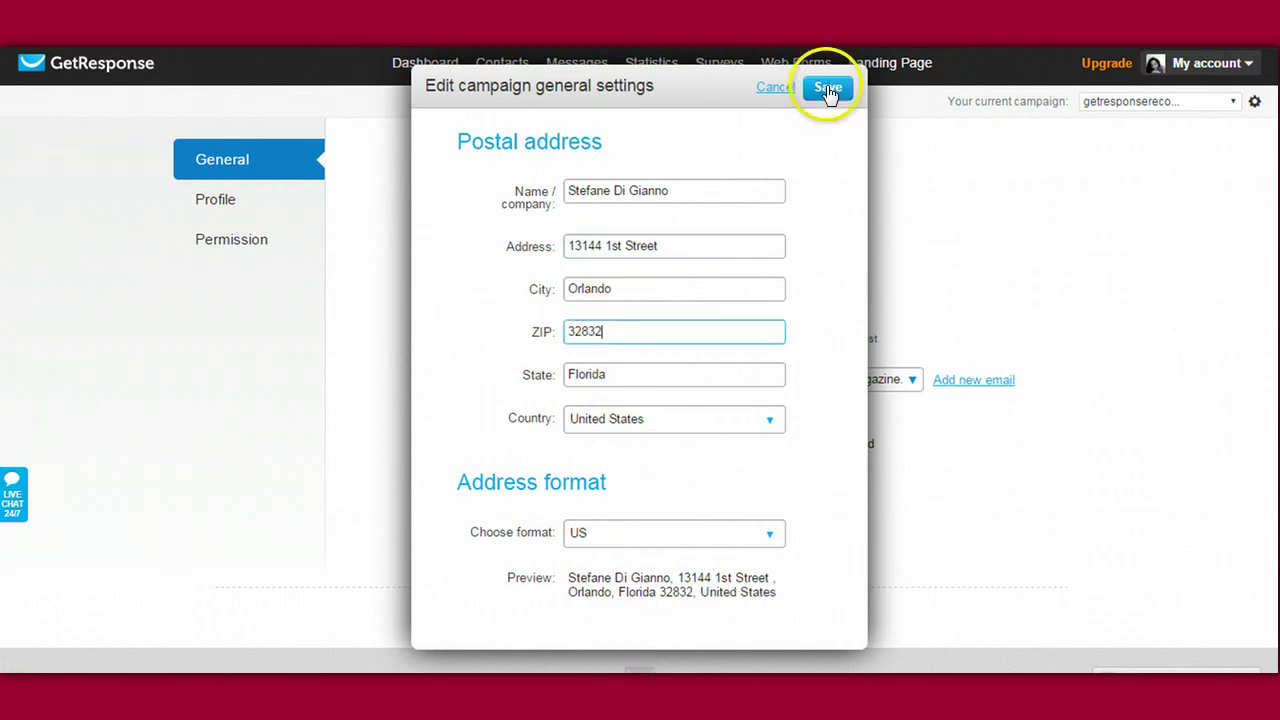
pyautogui.click(827, 88)
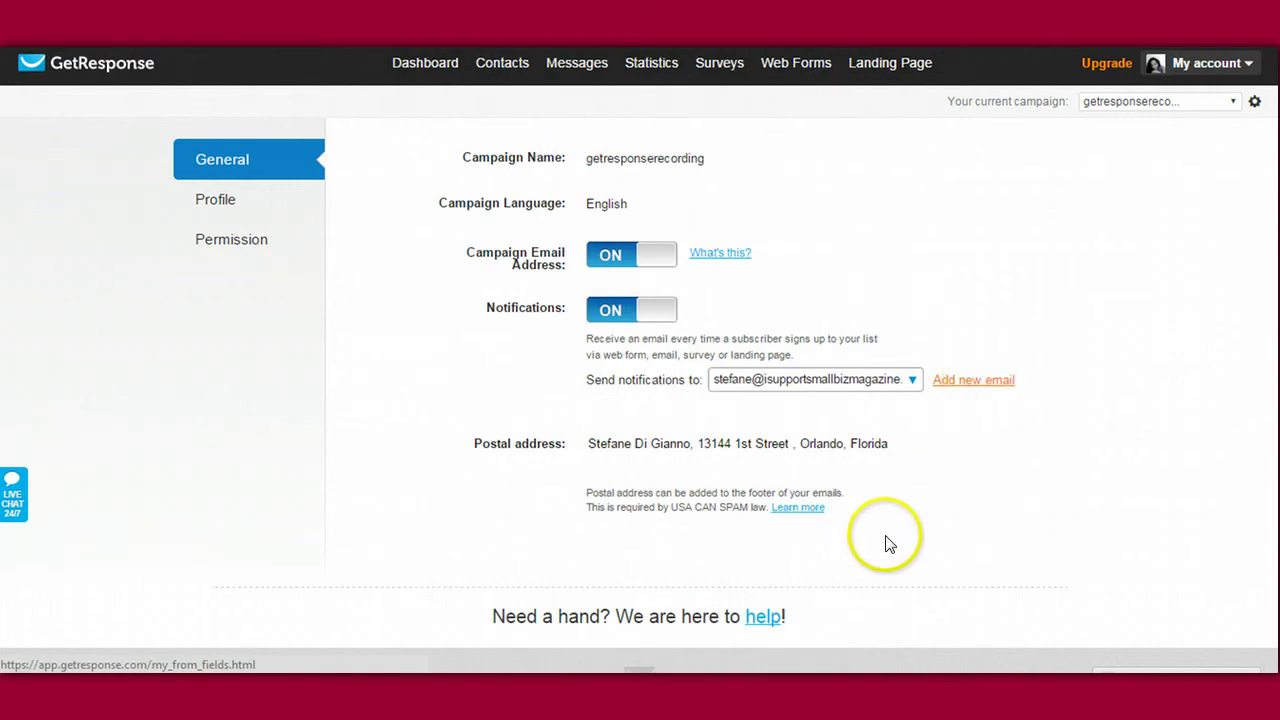
# Step: On the Profile tab, save the campaign title as 'Get Response Recording'
pyautogui.scroll(-1, 640, 360)
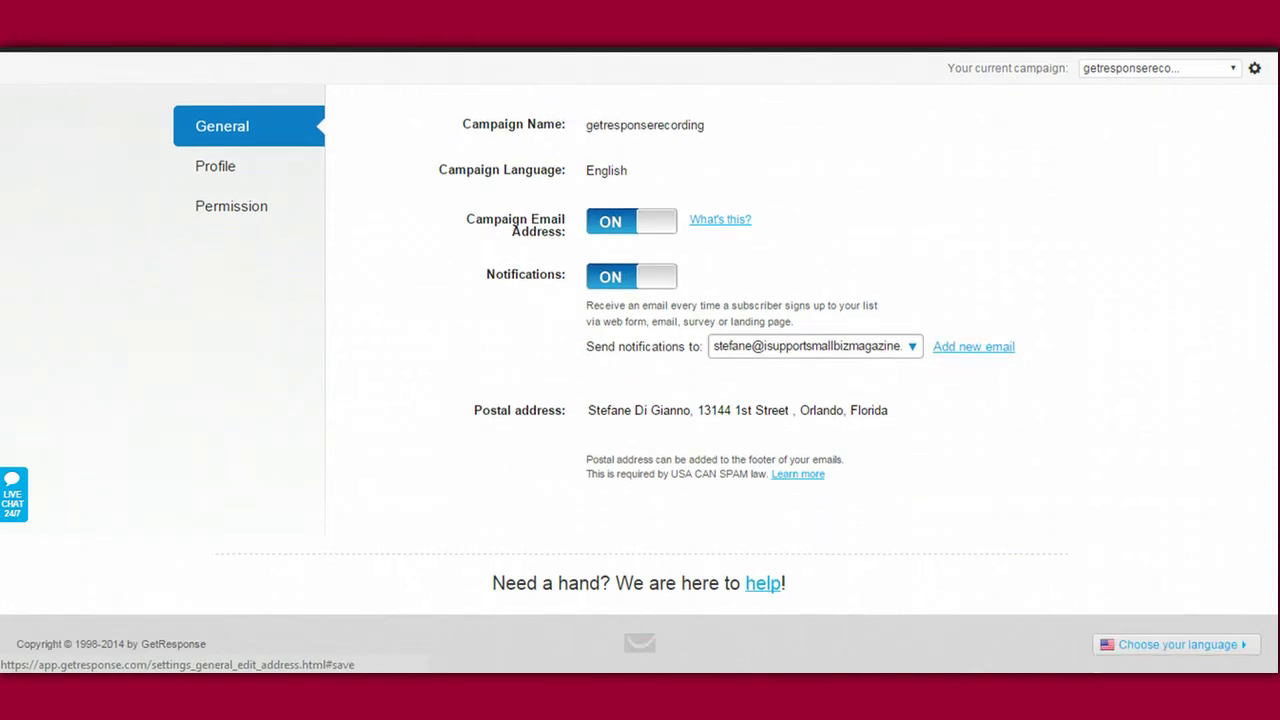
pyautogui.click(215, 172)
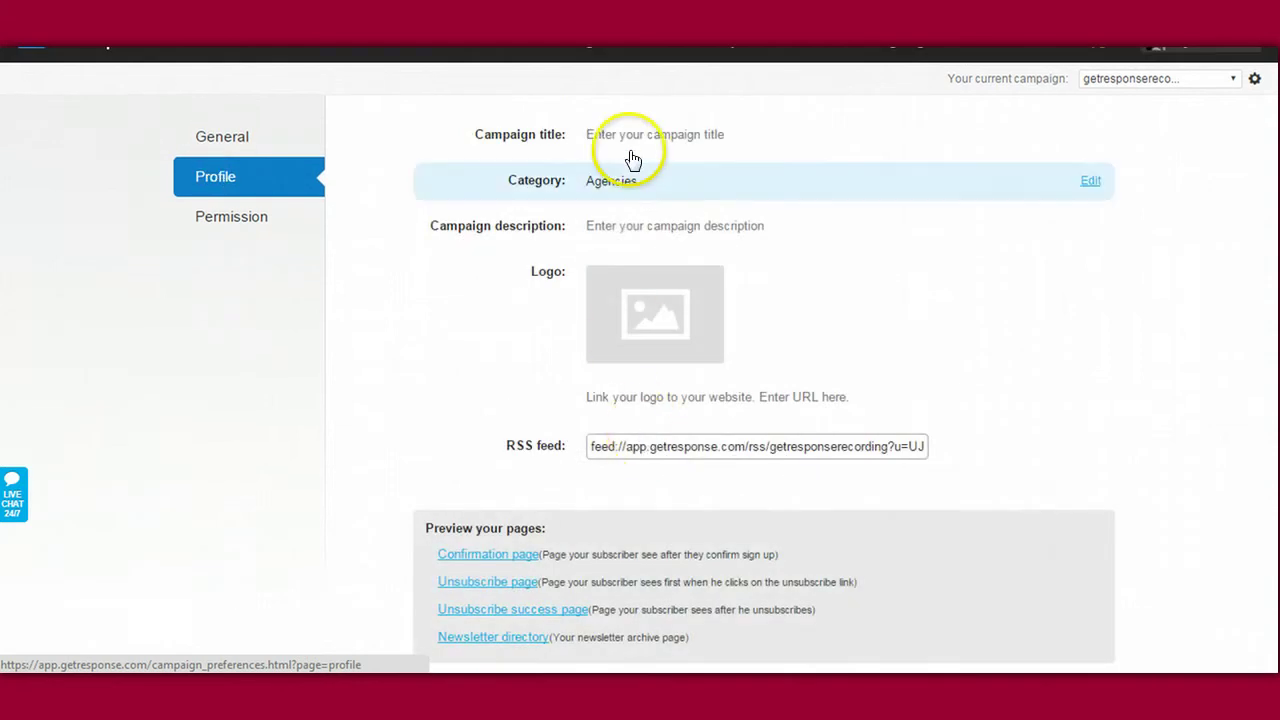
pyautogui.moveTo(636, 143)
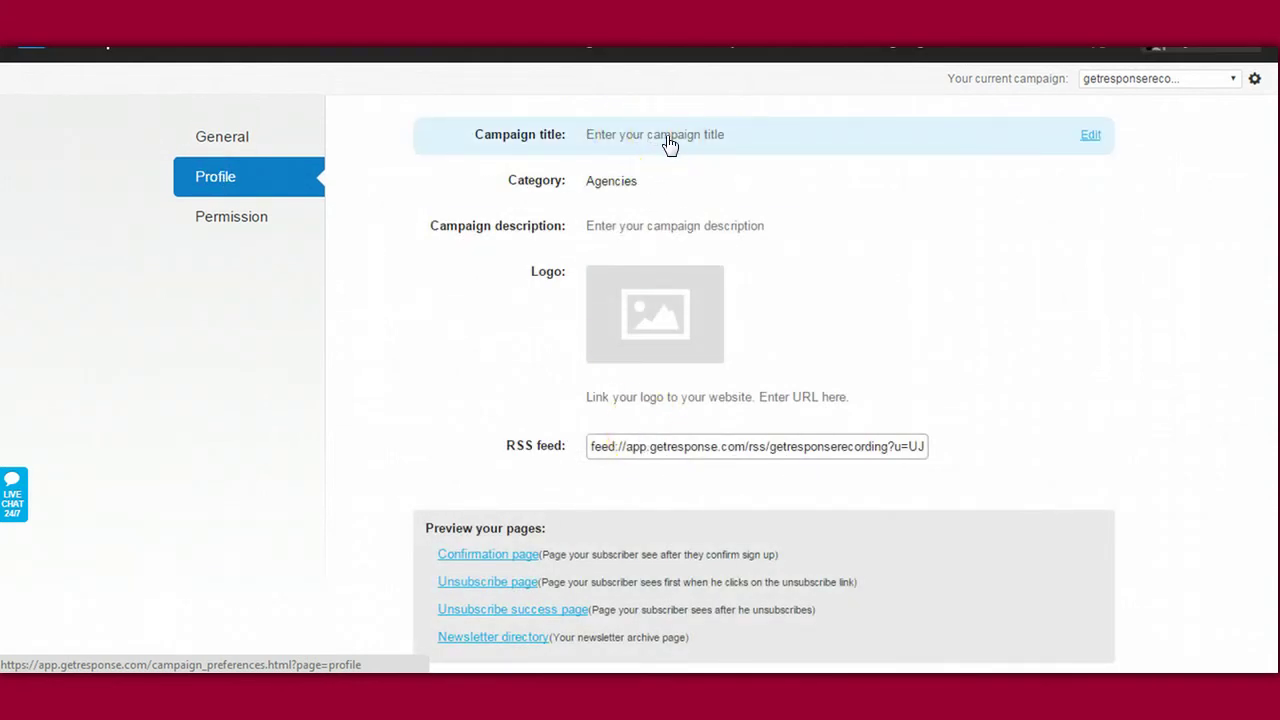
pyautogui.click(668, 144)
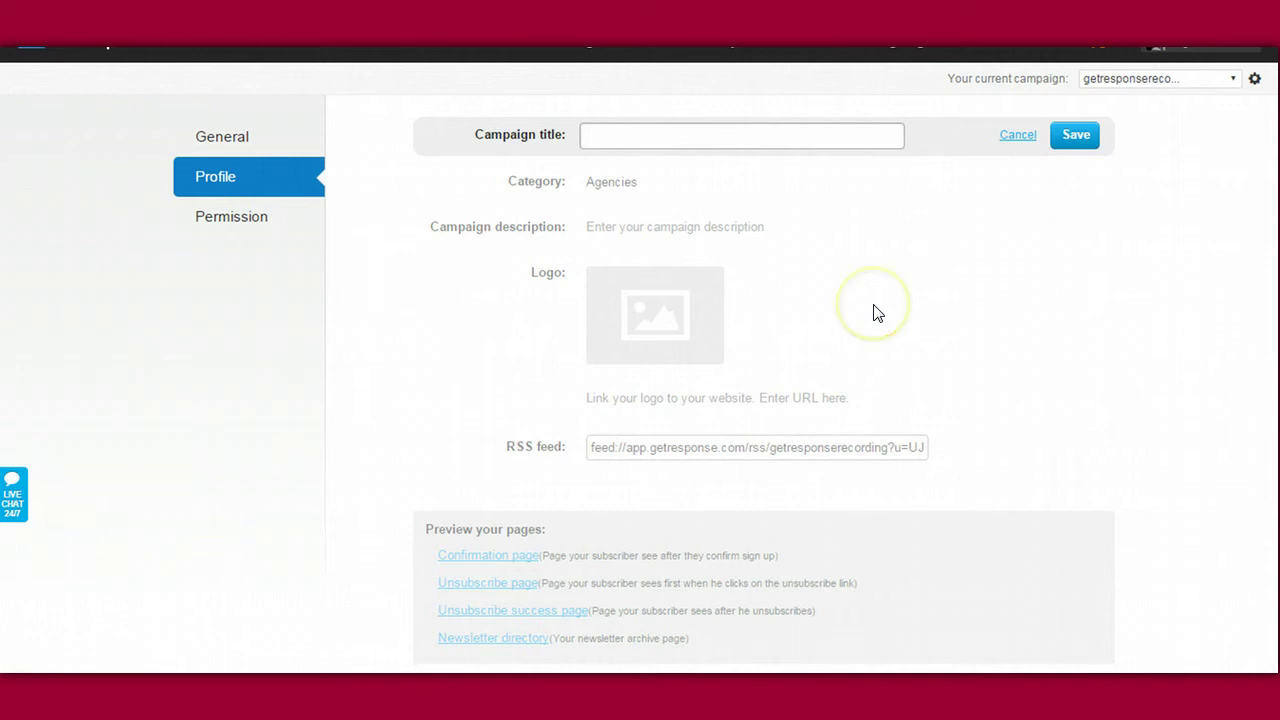
pyautogui.click(811, 140)
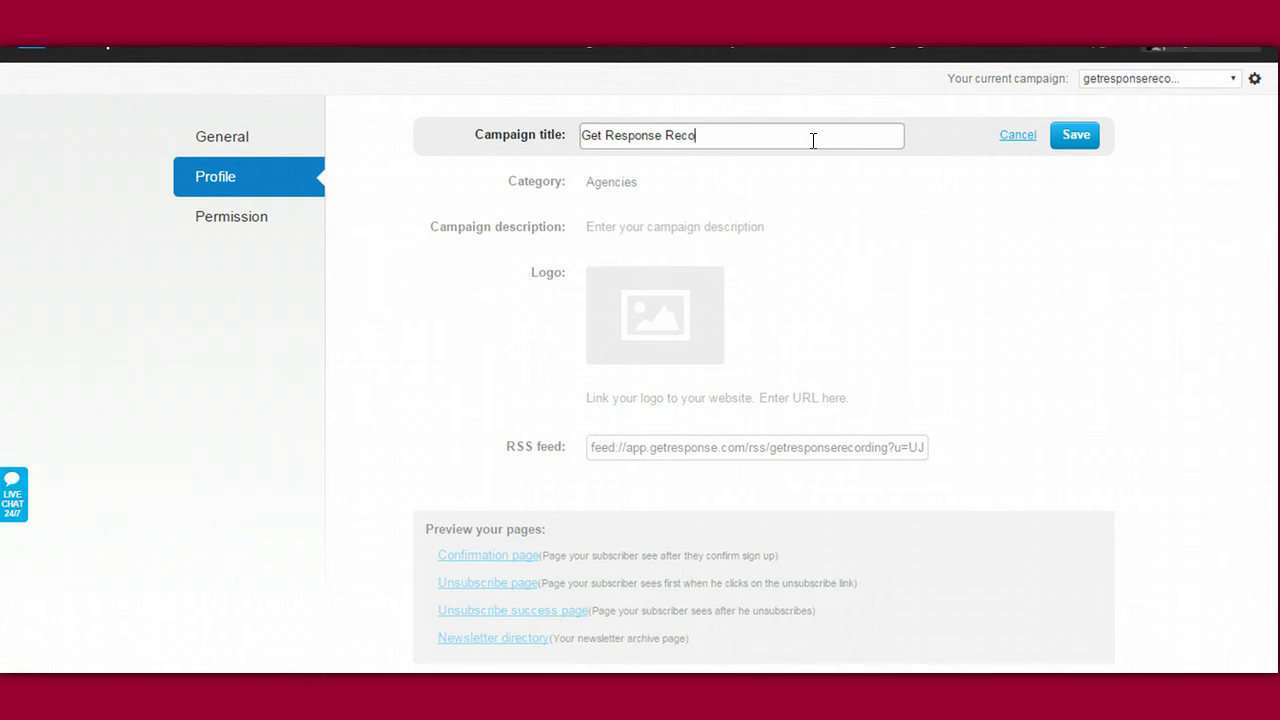
pyautogui.write('Get Response Recording')
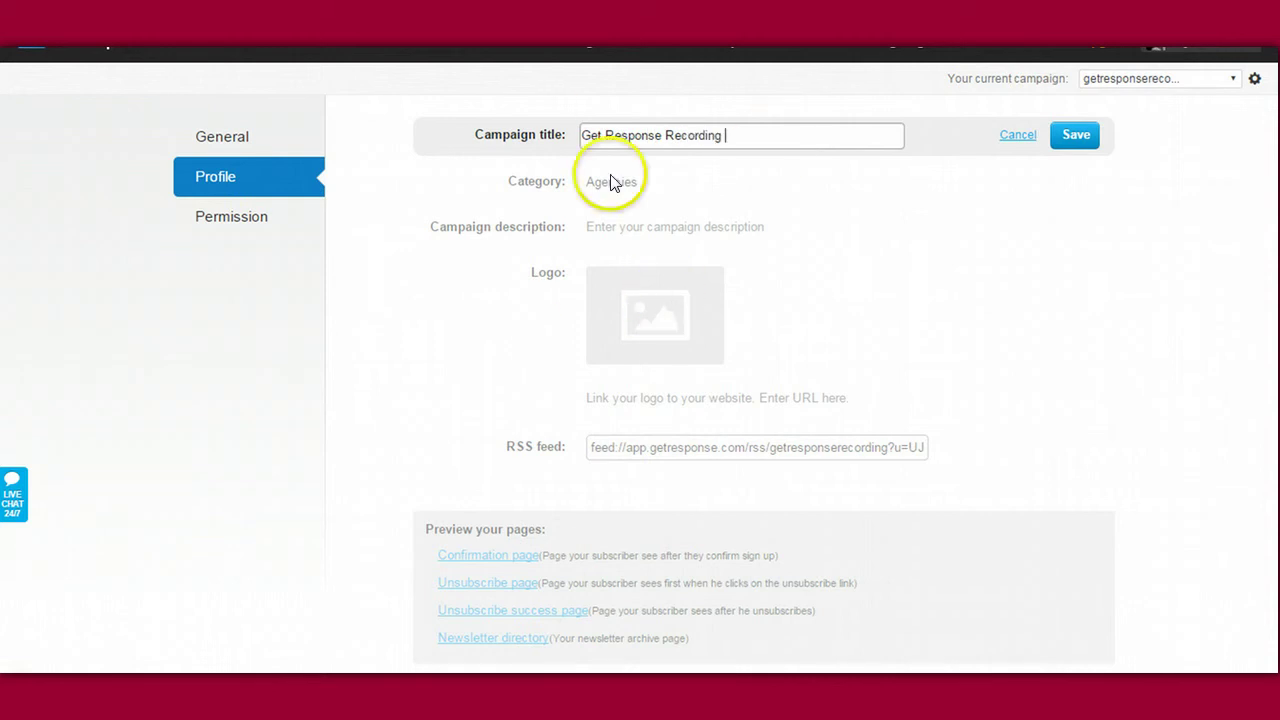
pyautogui.click(1072, 135)
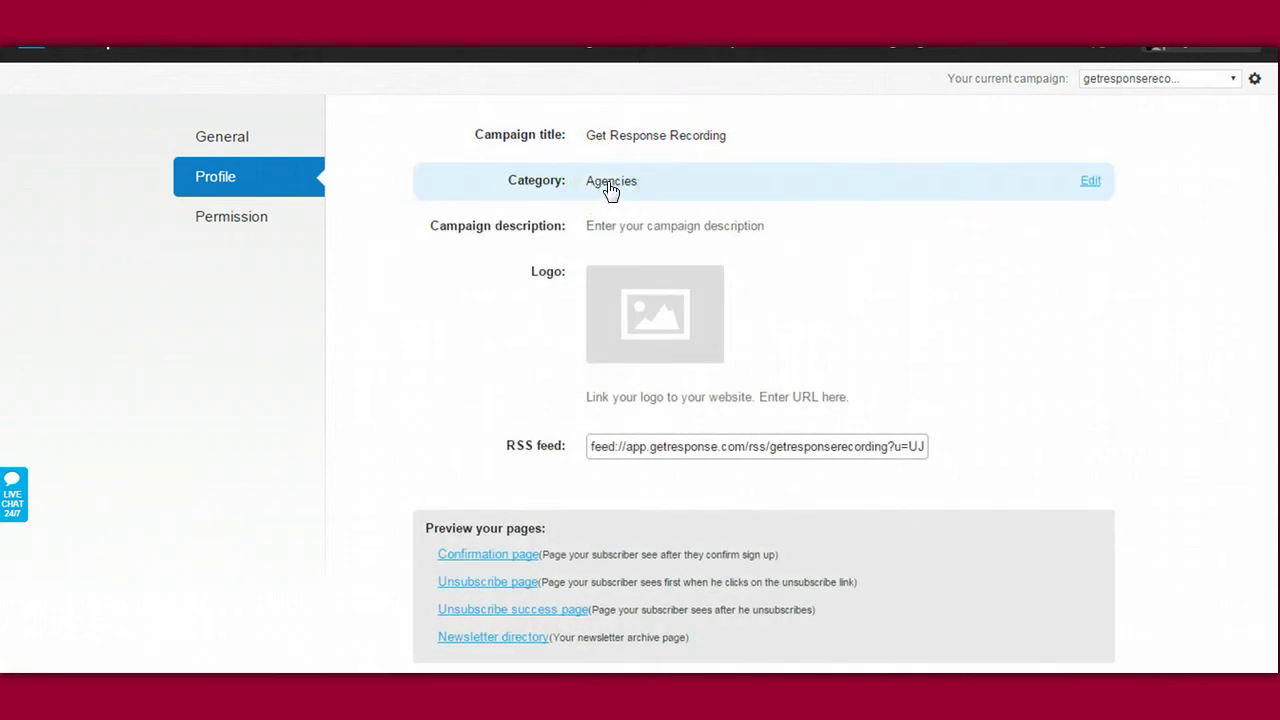
pyautogui.click(680, 186)
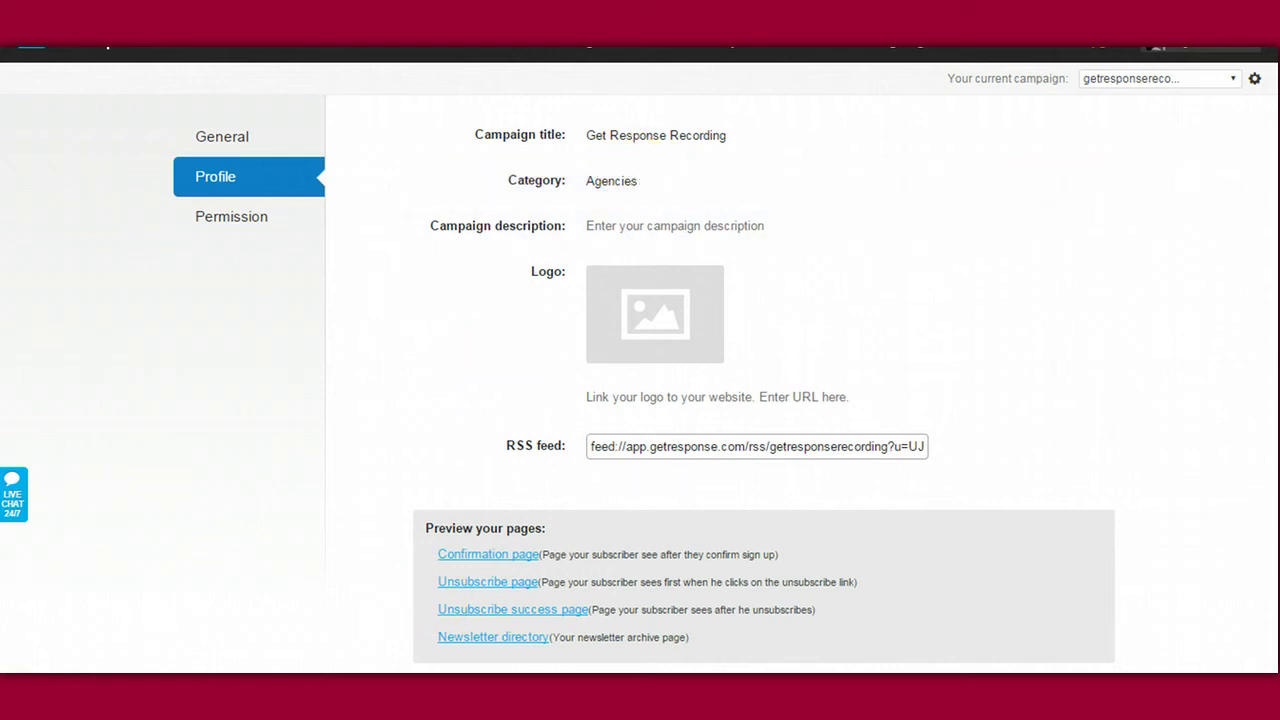
pyautogui.scroll(1, 666, 200)
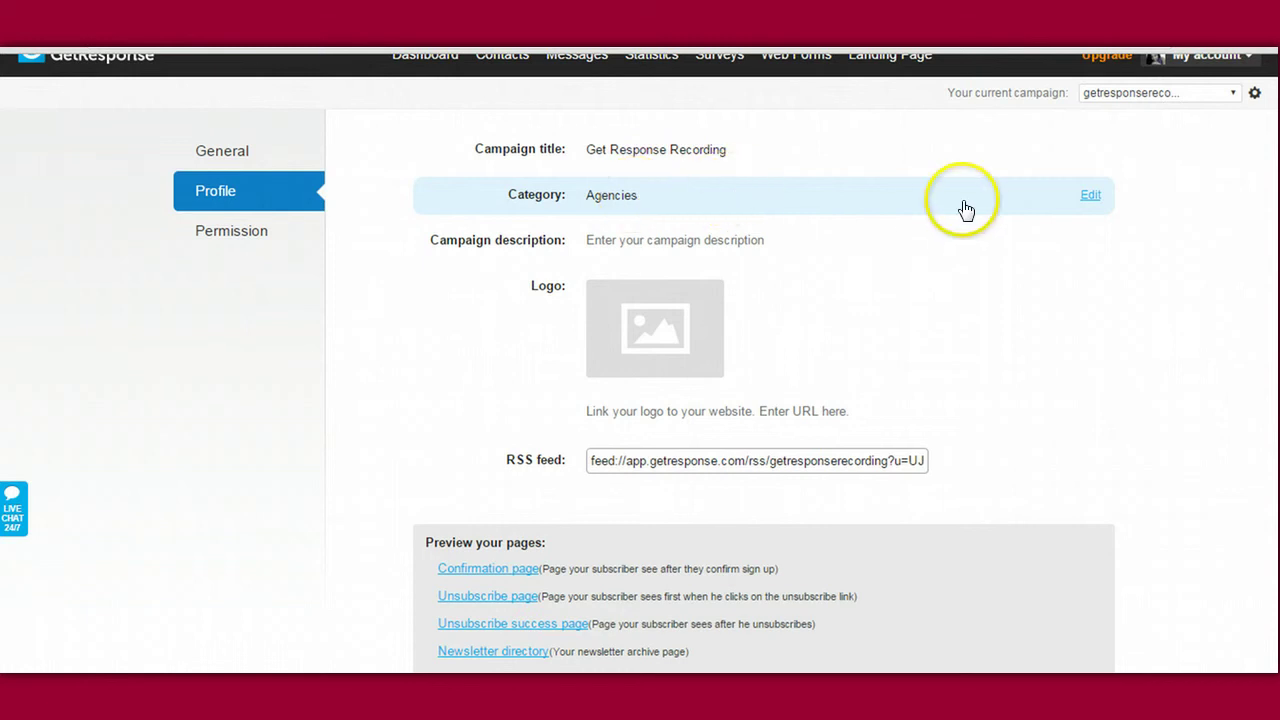
pyautogui.click(1092, 197)
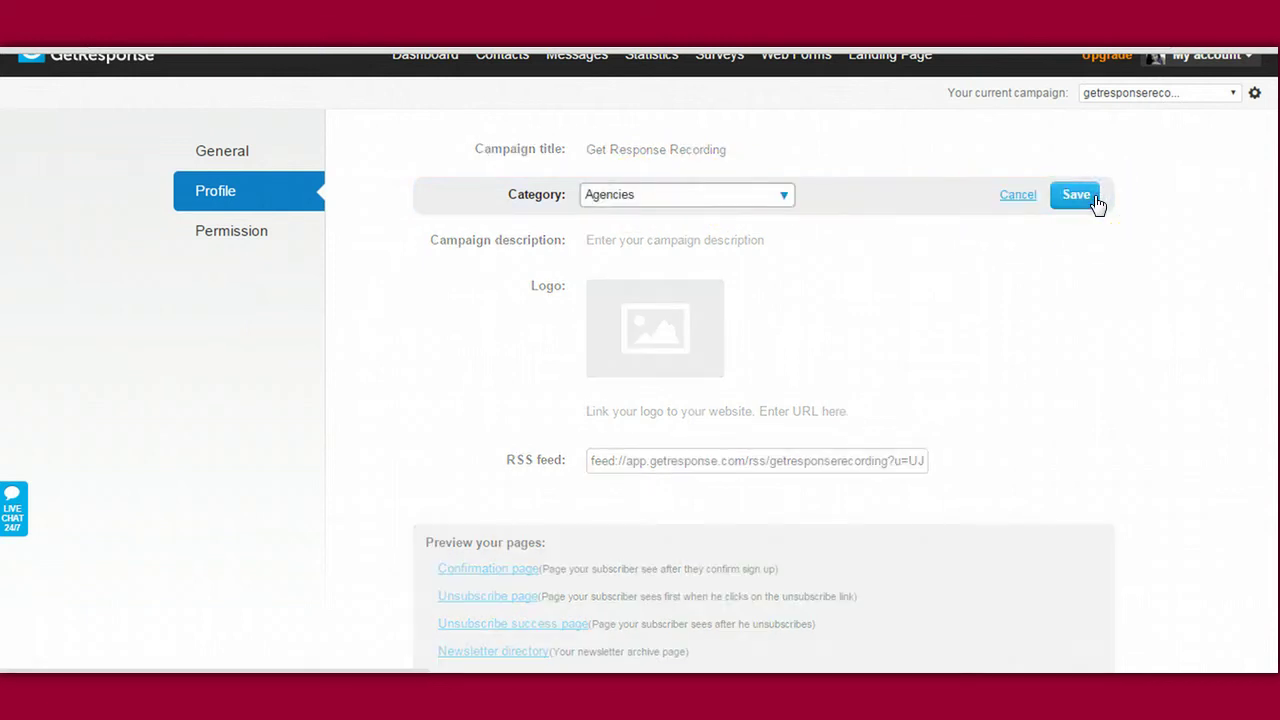
pyautogui.click(786, 197)
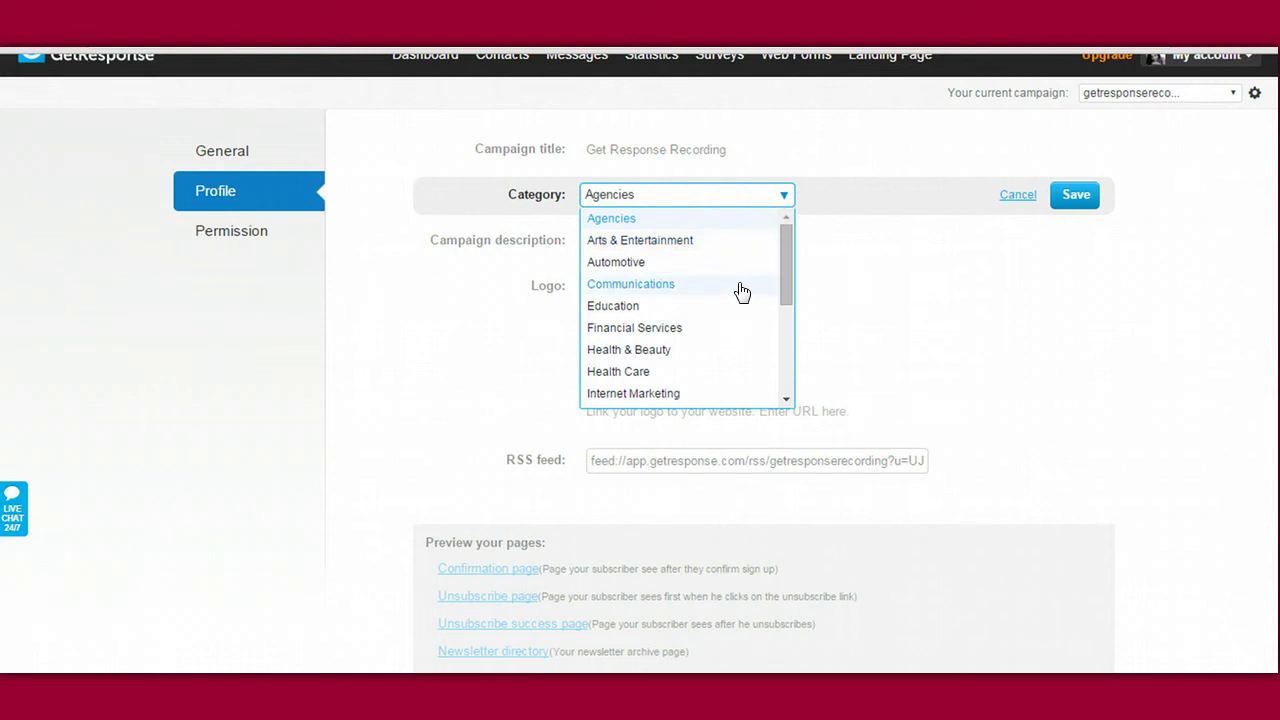
pyautogui.moveTo(789, 257); pyautogui.dragTo(794, 229)
pyautogui.click(1068, 194)
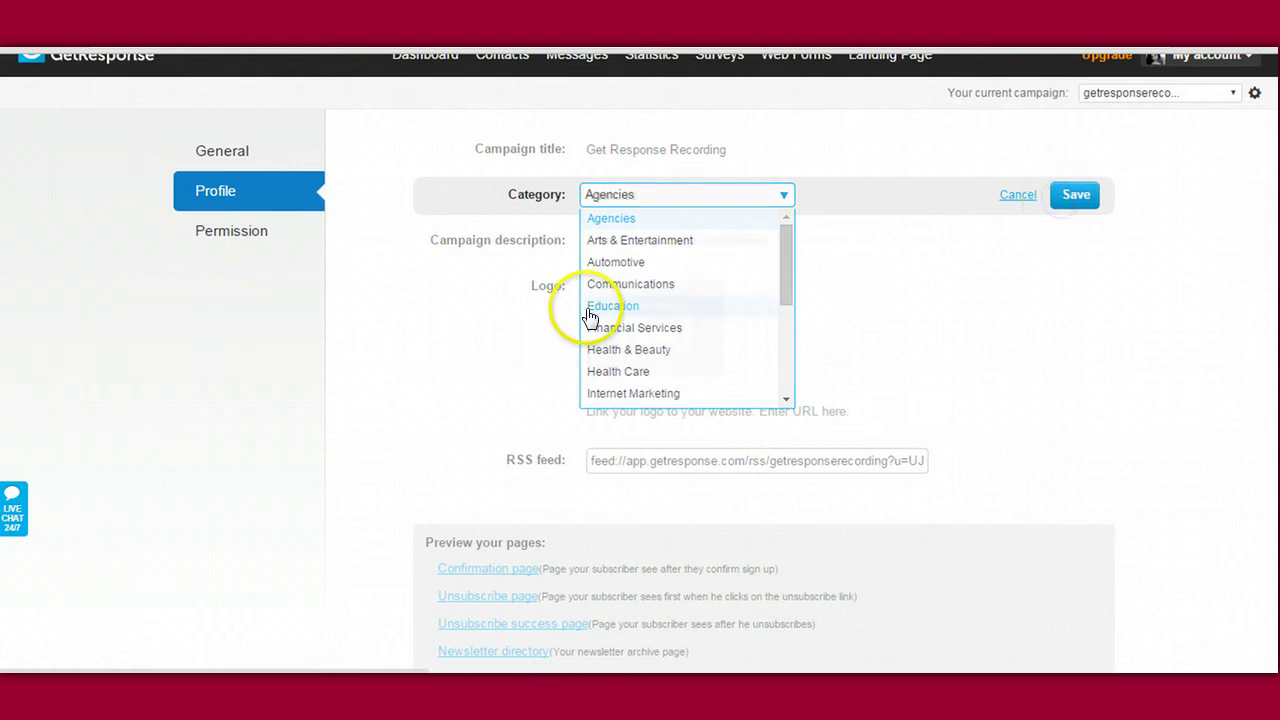
pyautogui.moveTo(737, 234)
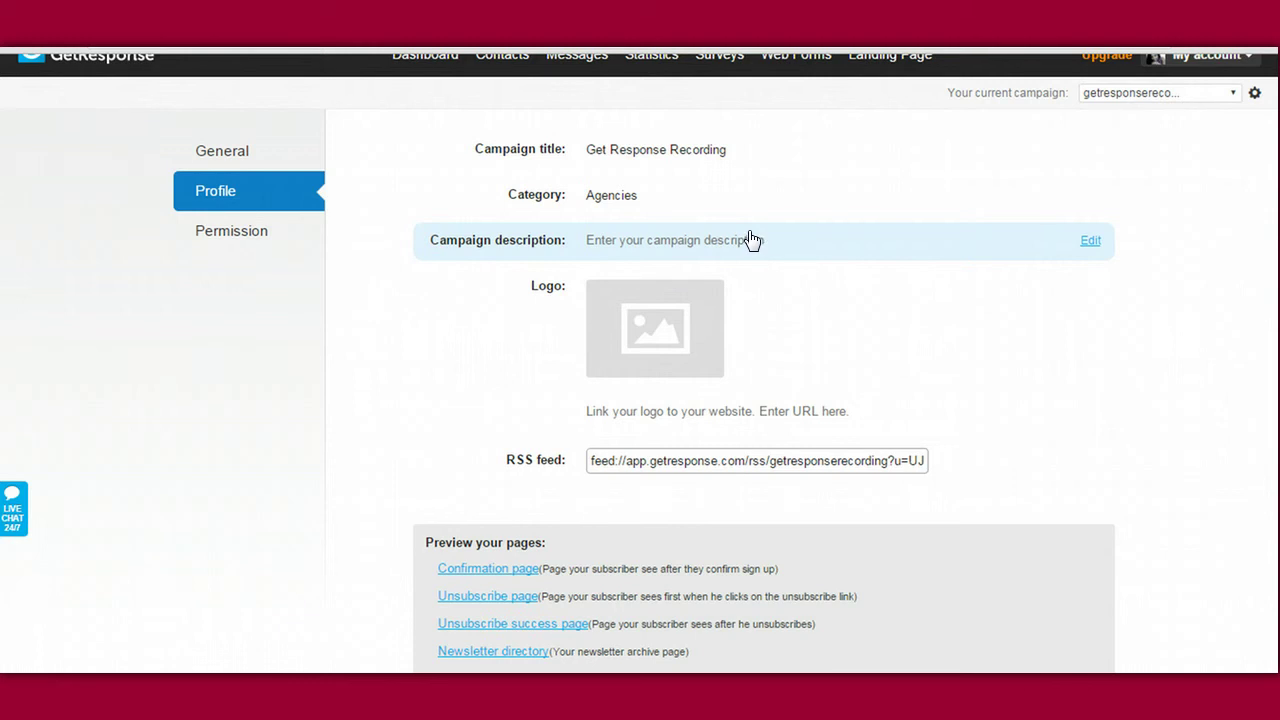
# Step: Enter the description, correct 'Trainings' to 'Training's' via spell-check, and save it
pyautogui.click(1088, 241)
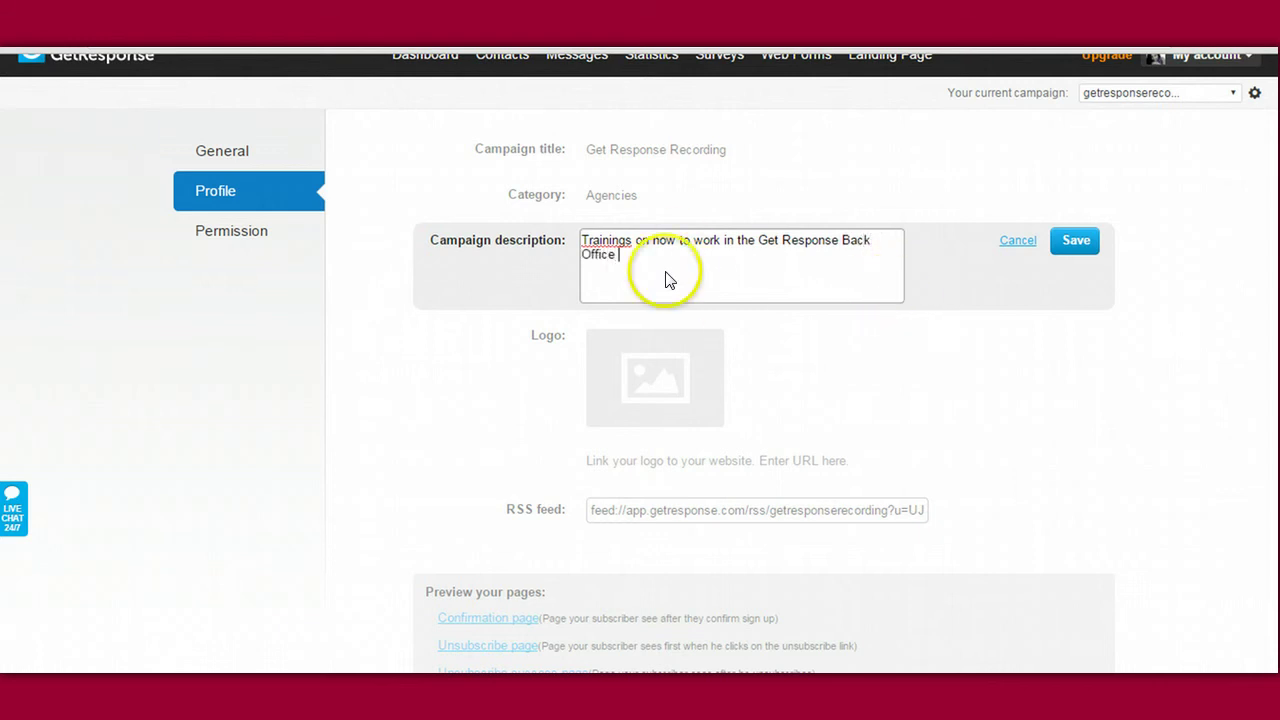
pyautogui.rightClick(603, 243)
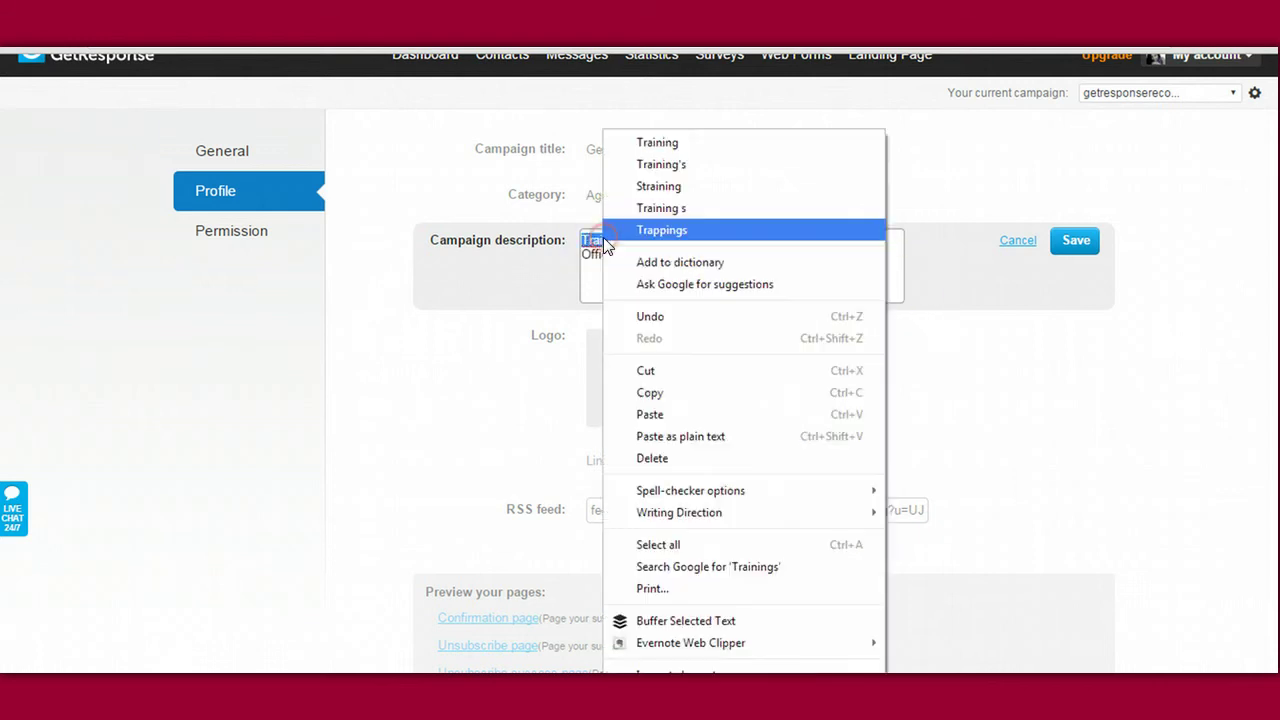
pyautogui.click(687, 164)
pyautogui.click(1076, 241)
pyautogui.moveTo(608, 345)
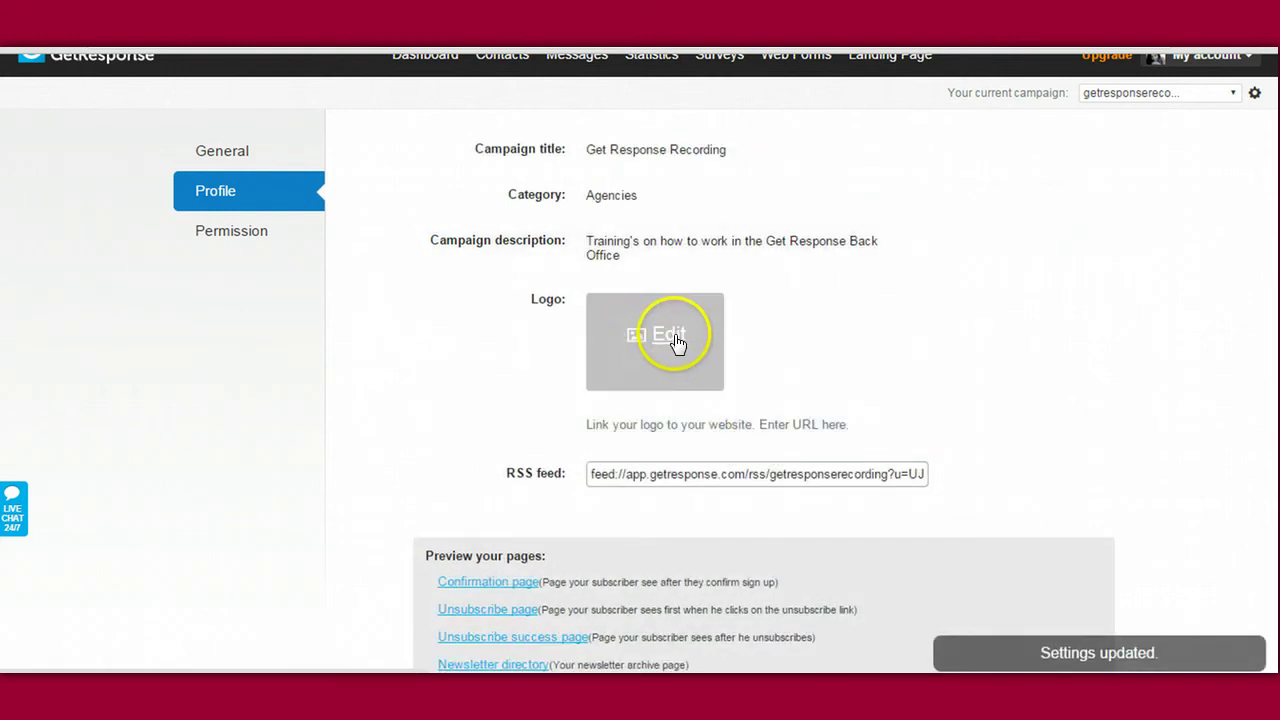
# Step: Add iStock image 56442005 as the campaign logo, skipping the logo link
pyautogui.click(674, 336)
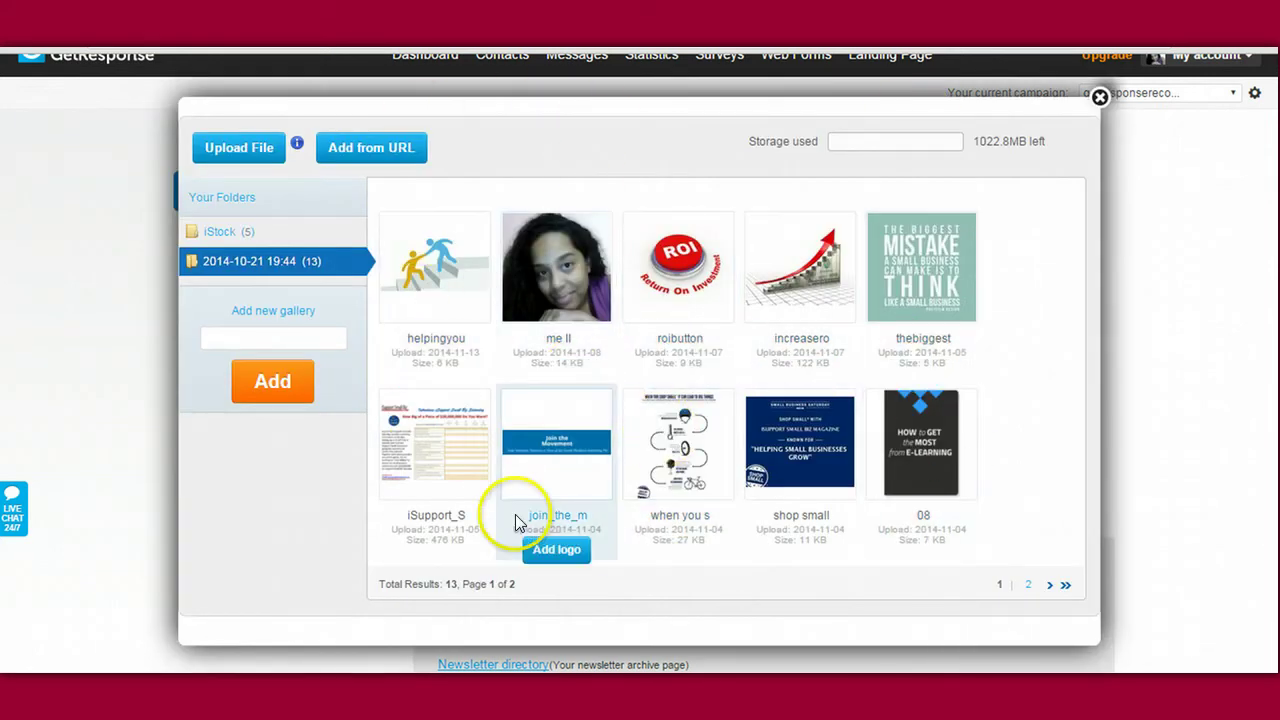
pyautogui.click(215, 230)
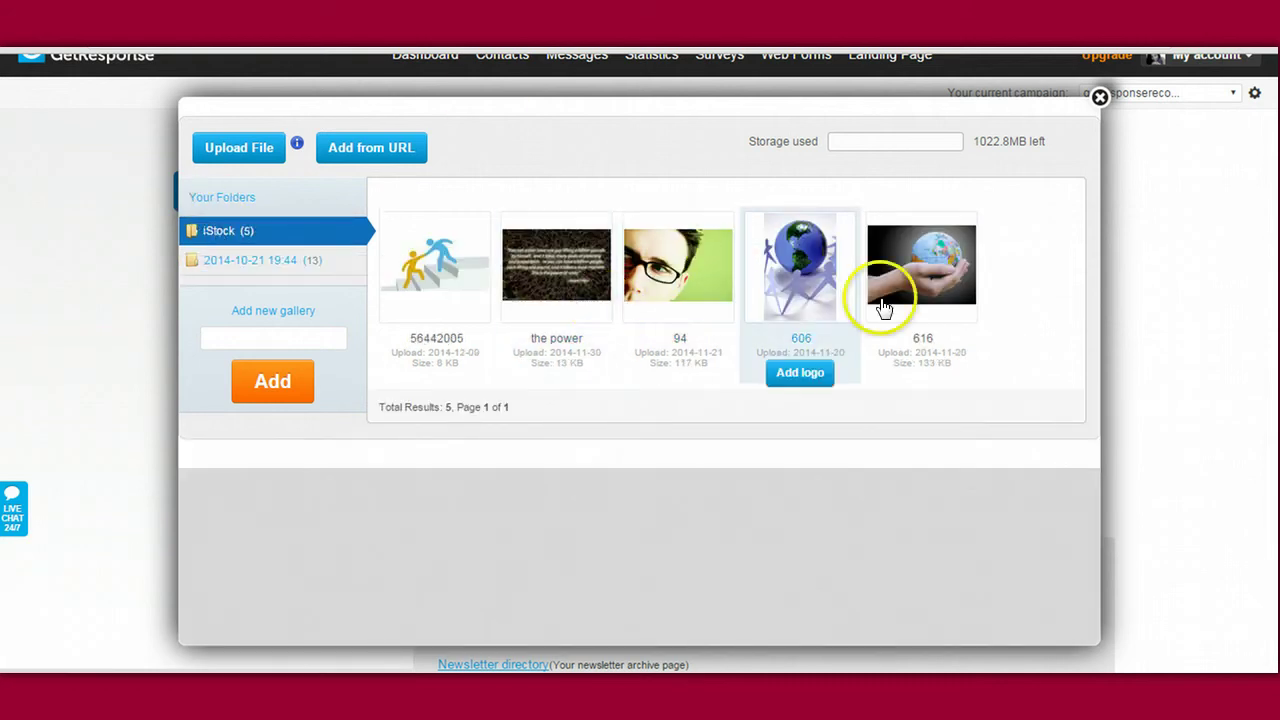
pyautogui.click(449, 255)
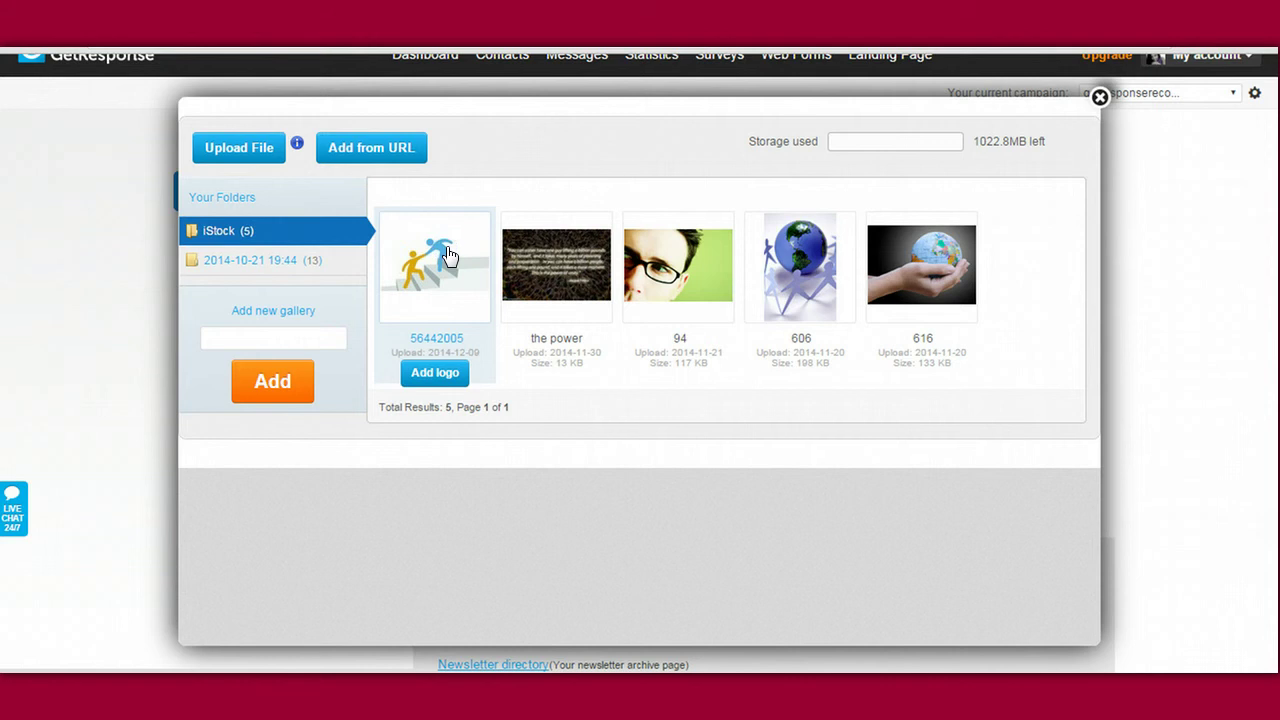
pyautogui.click(435, 372)
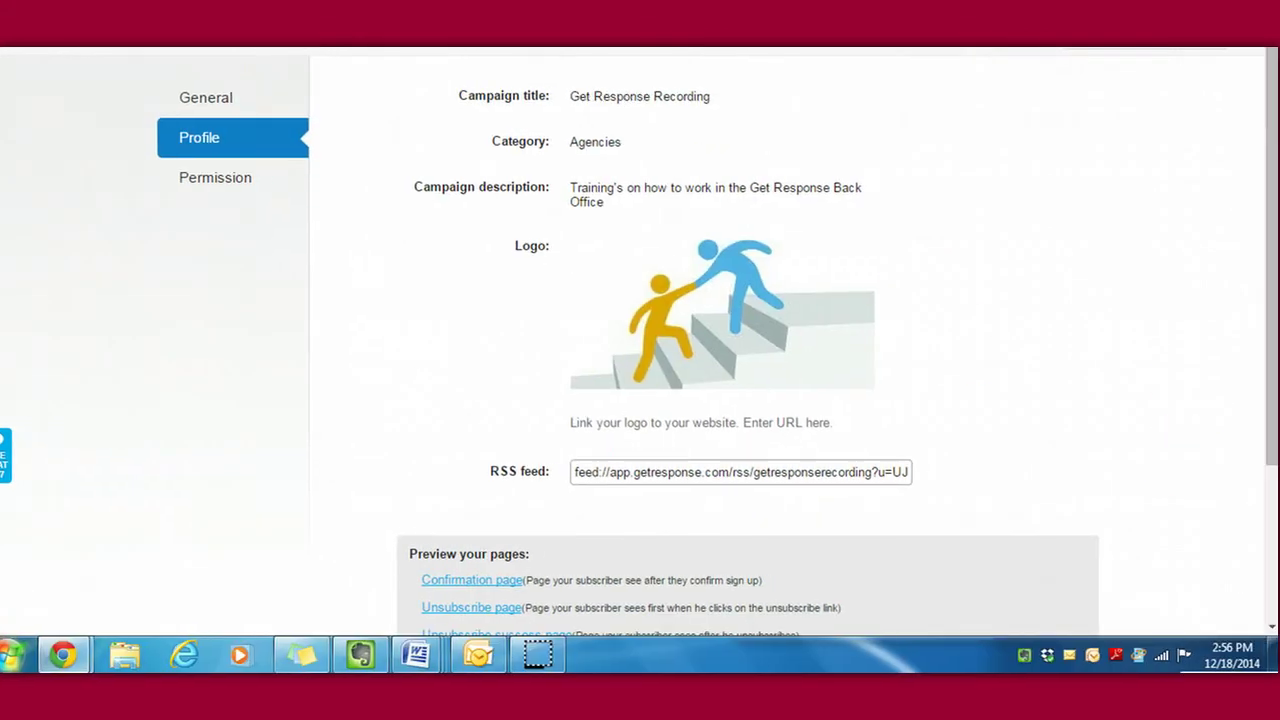
pyautogui.click(641, 432)
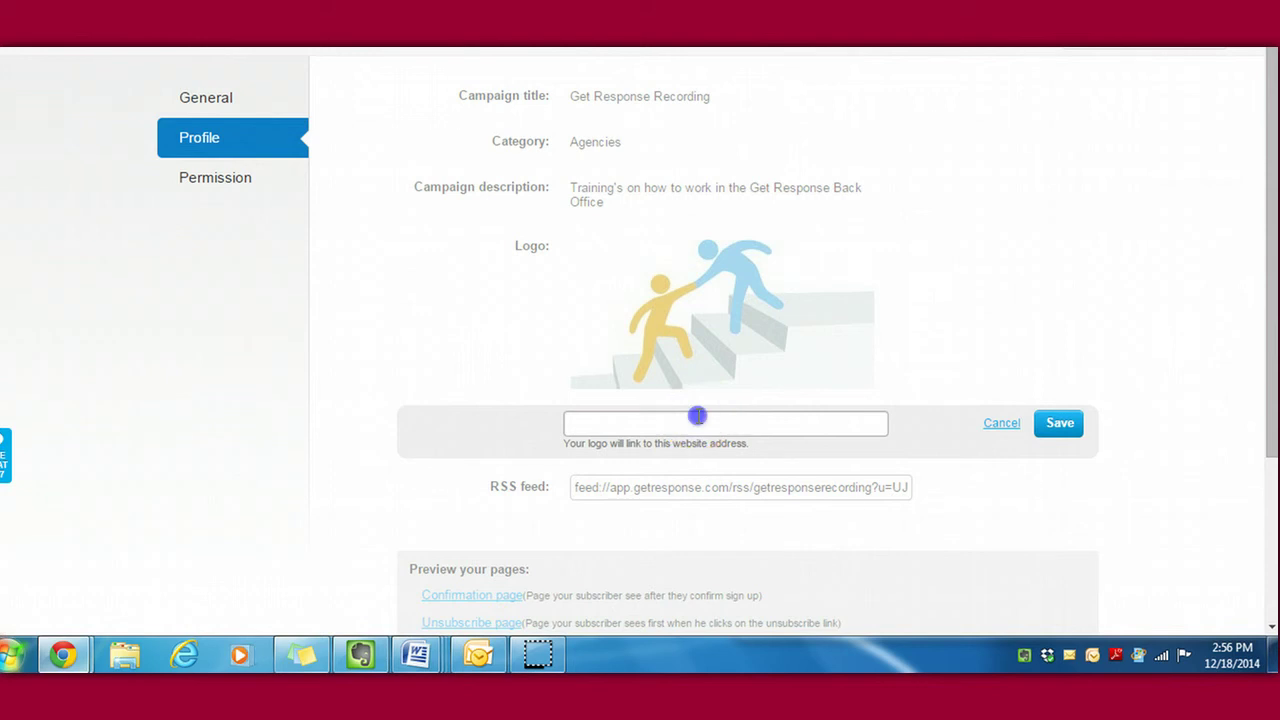
pyautogui.click(1000, 423)
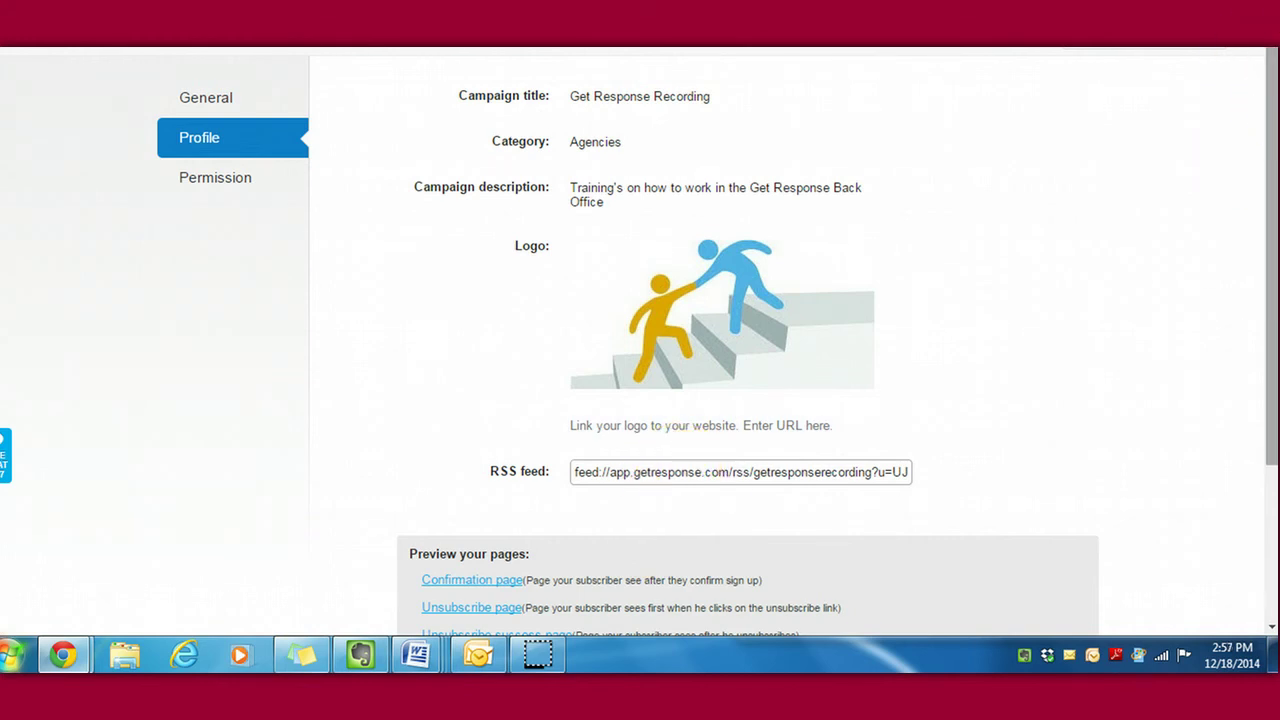
pyautogui.scroll(-3, 640, 340)
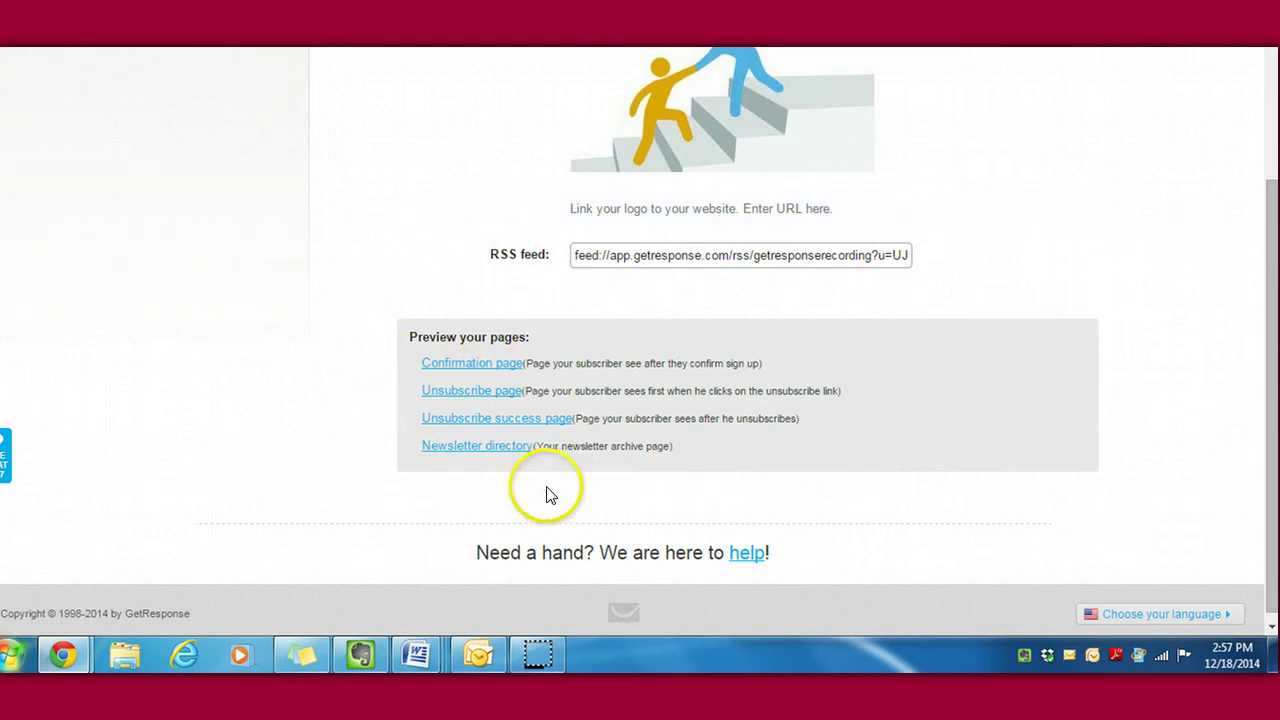
pyautogui.click(477, 368)
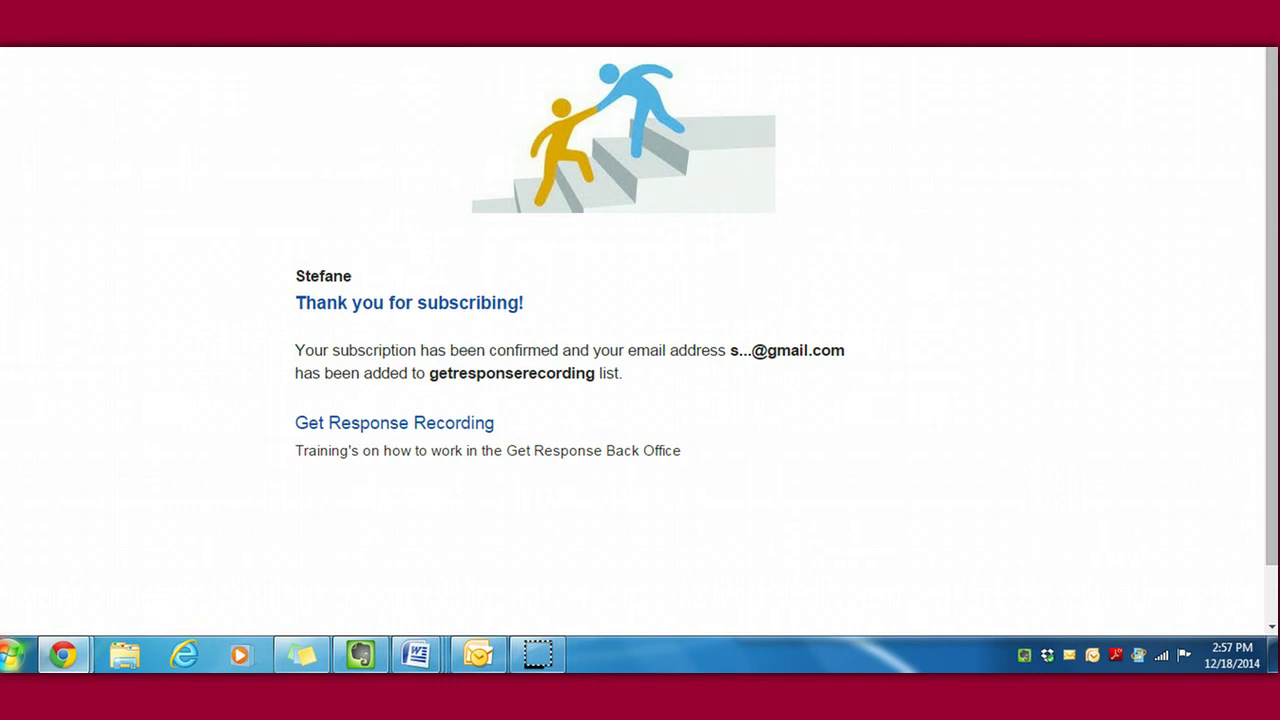
pyautogui.hotkey('ctrl', 'w')
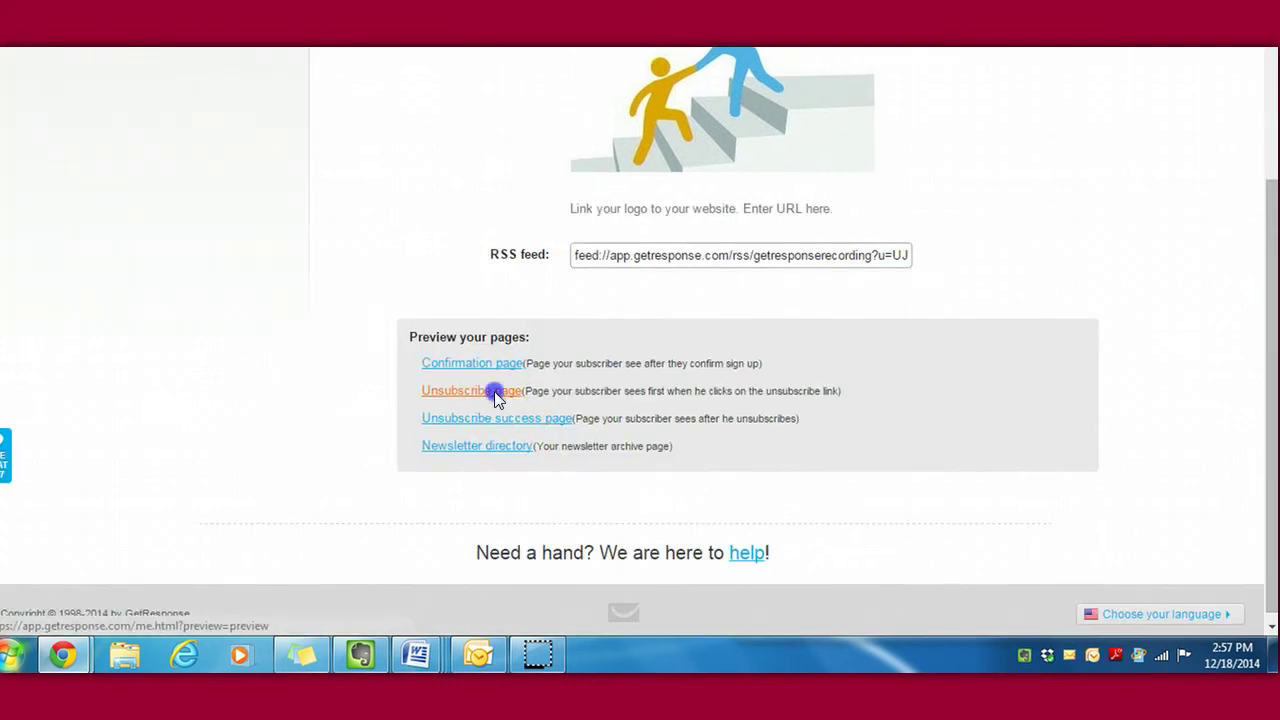
pyautogui.click(494, 391)
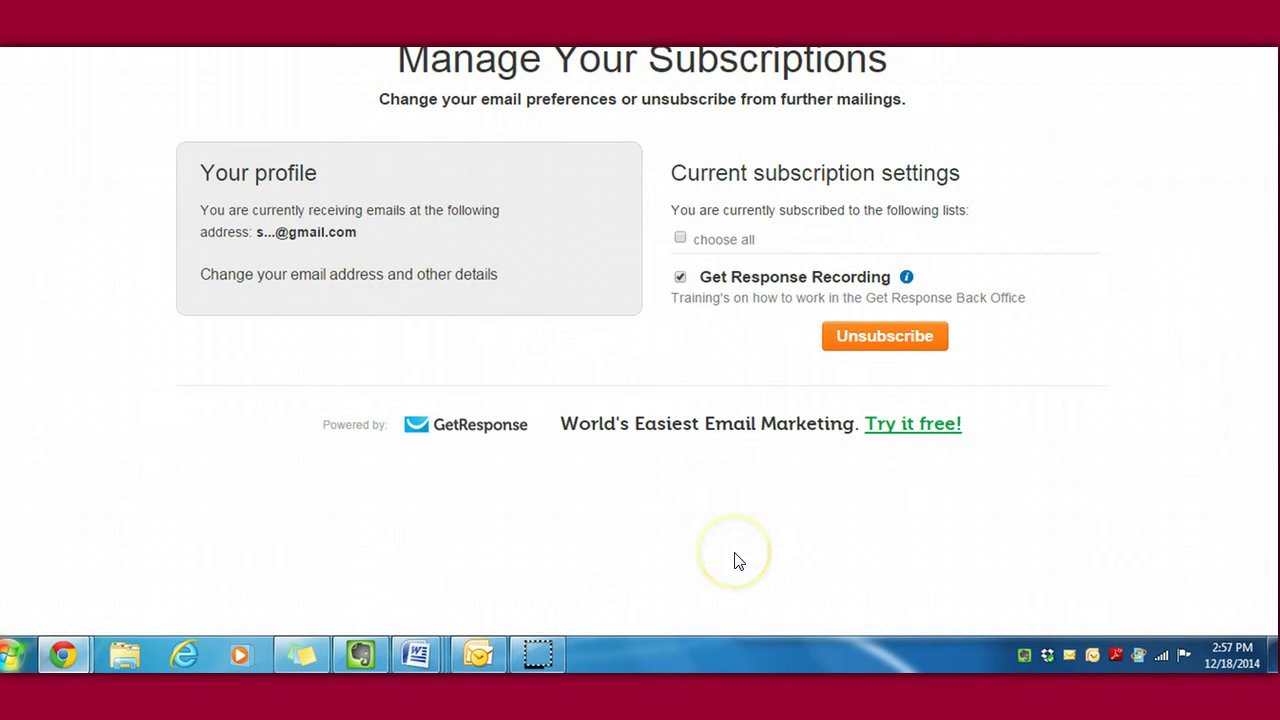
pyautogui.hotkey('ctrl', 'w')
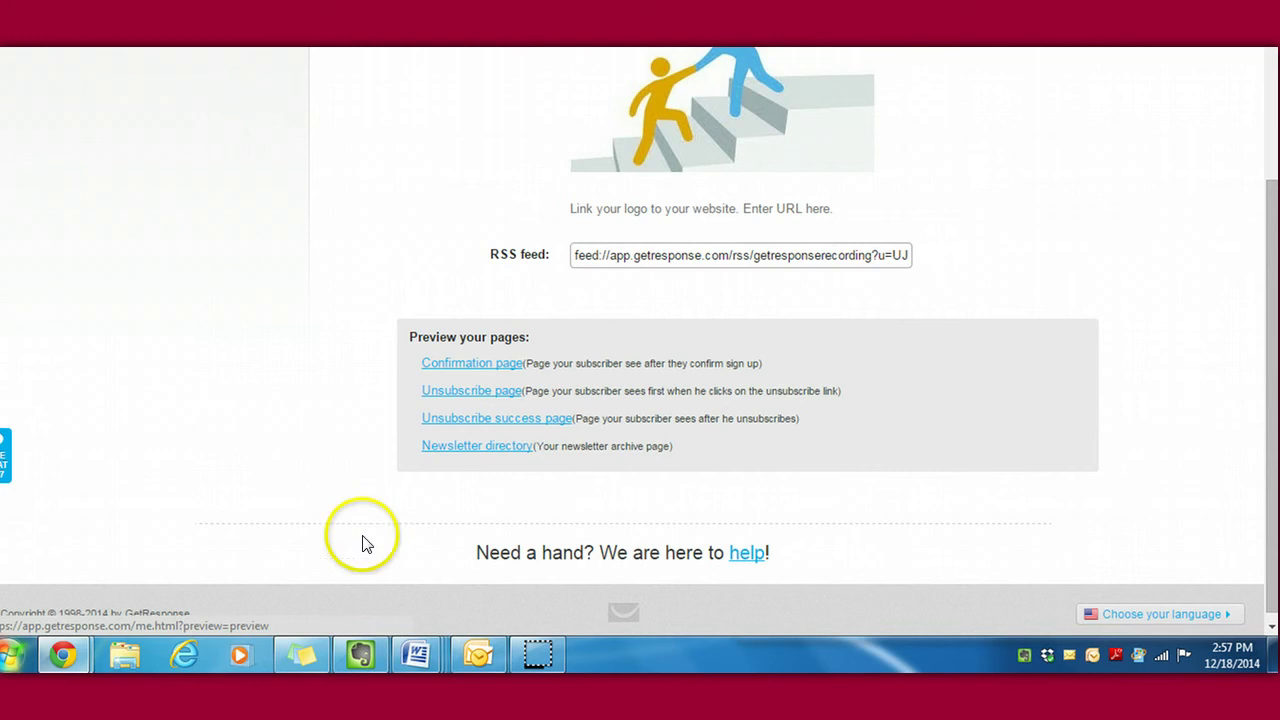
pyautogui.click(471, 449)
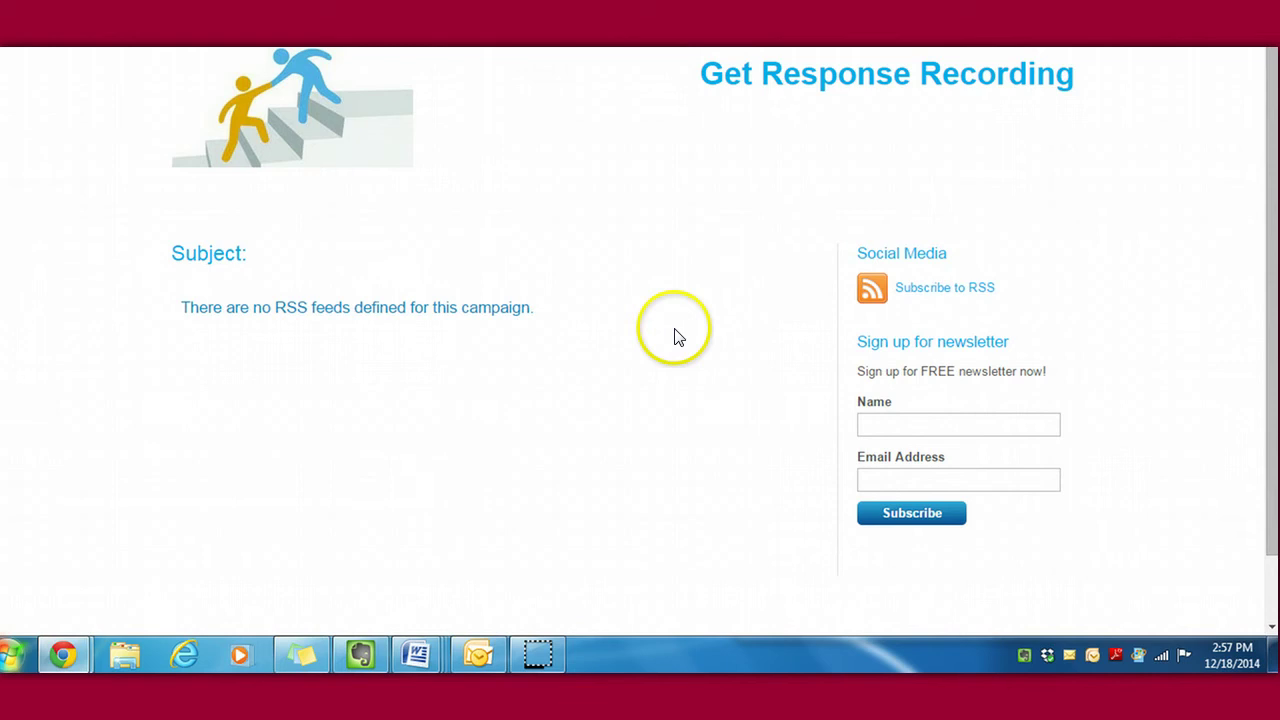
pyautogui.hotkey('ctrl', 'w')
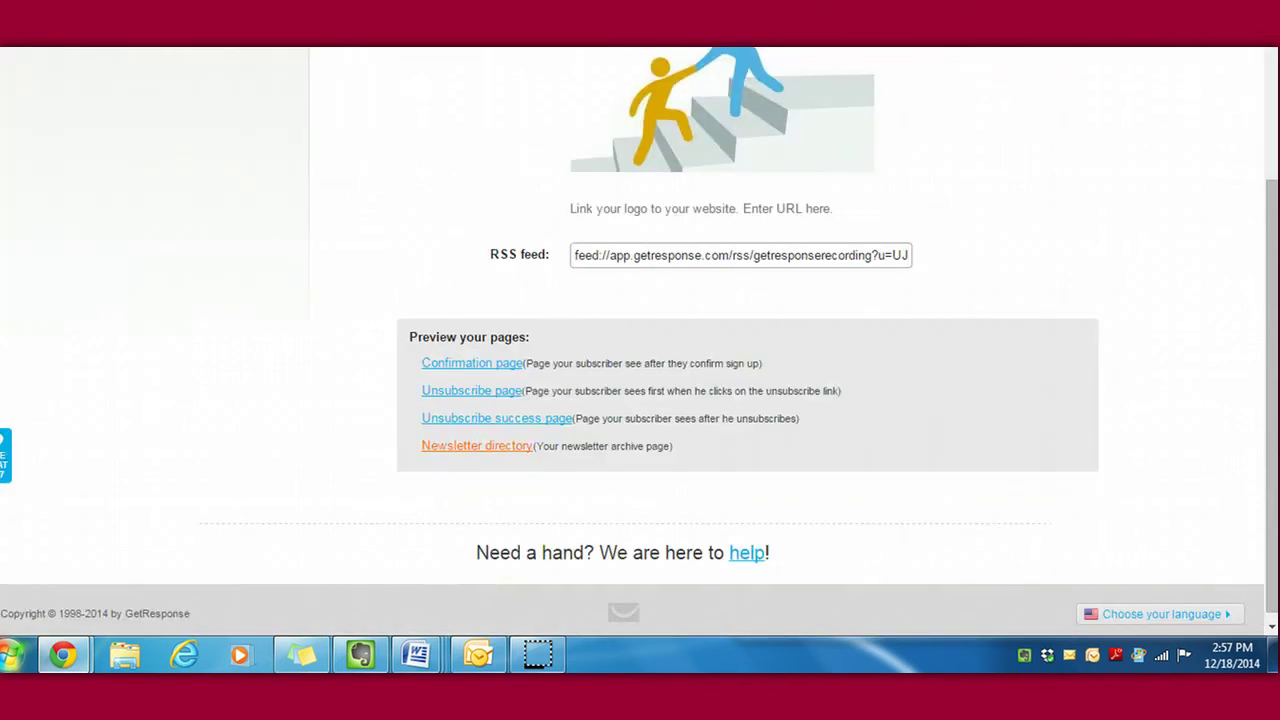
pyautogui.moveTo(1272, 482); pyautogui.dragTo(1271, 208)
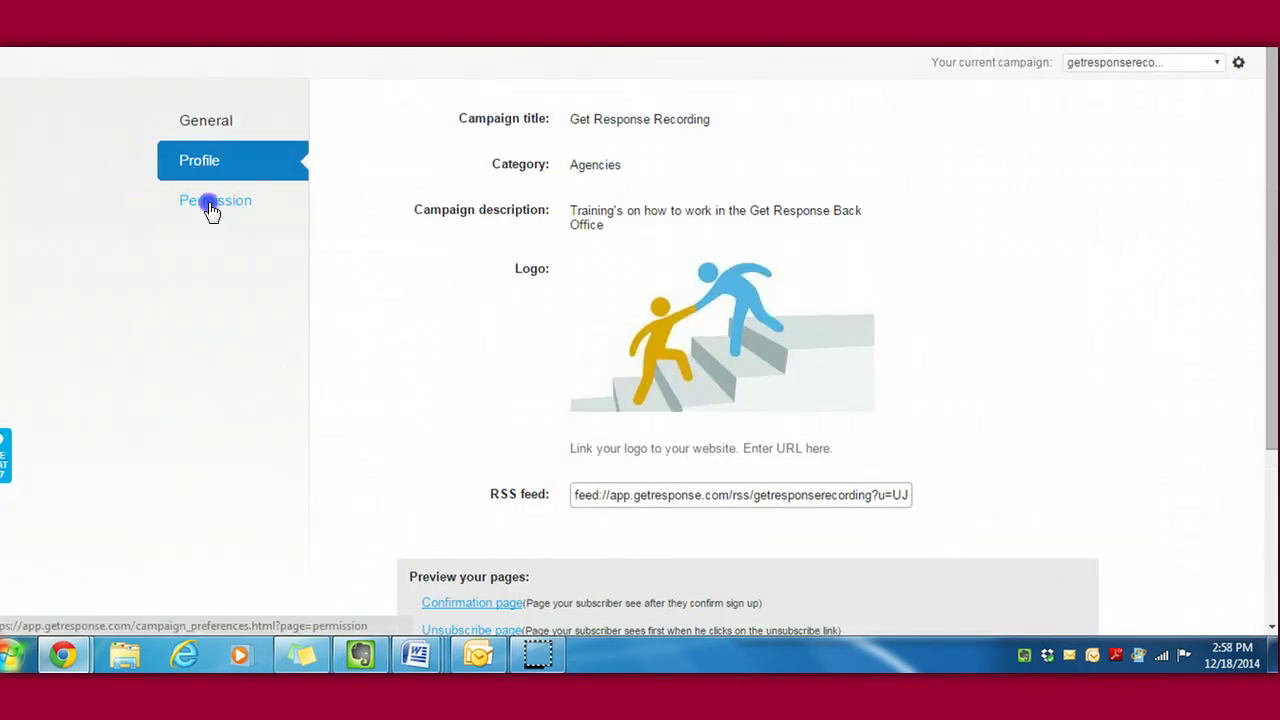
# Step: In Permission settings, insert the predefined subject 'Please confirm your subscription to [[campaign]]'
pyautogui.click(210, 215)
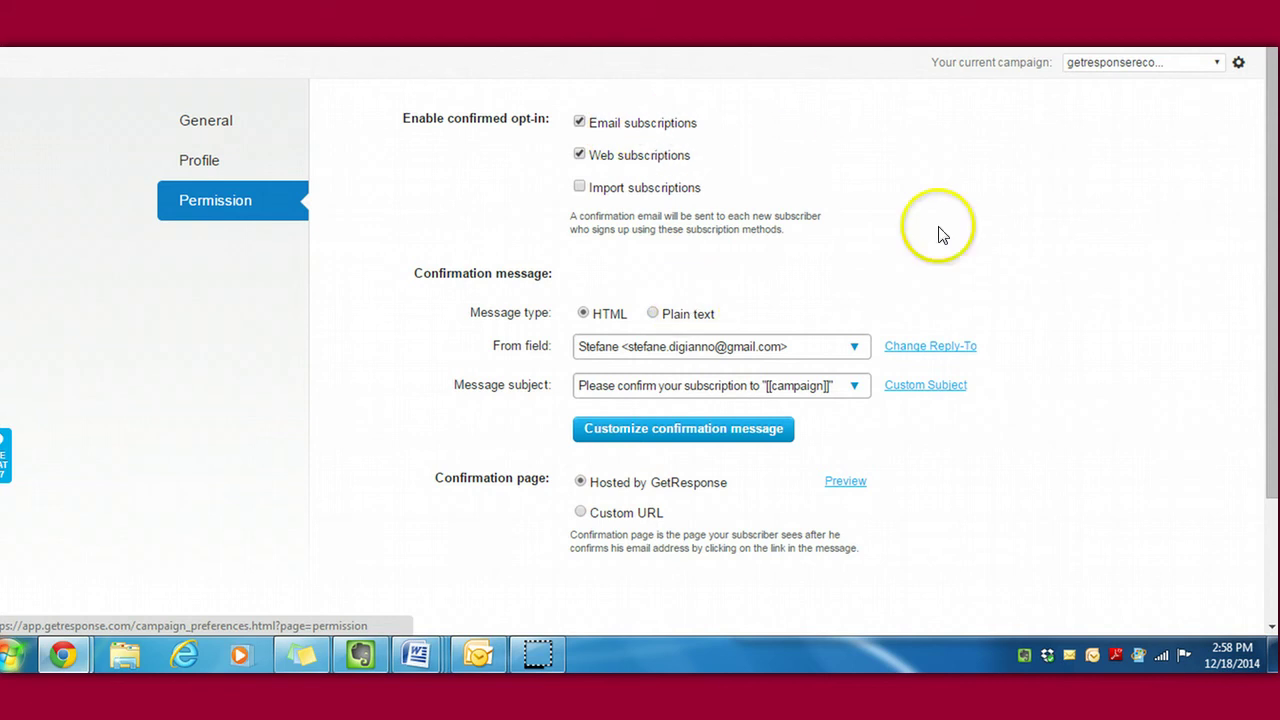
pyautogui.moveTo(1274, 215)
pyautogui.mouseDown()
pyautogui.moveTo(1272, 320)
pyautogui.moveTo(1272, 228)
pyautogui.mouseUp()
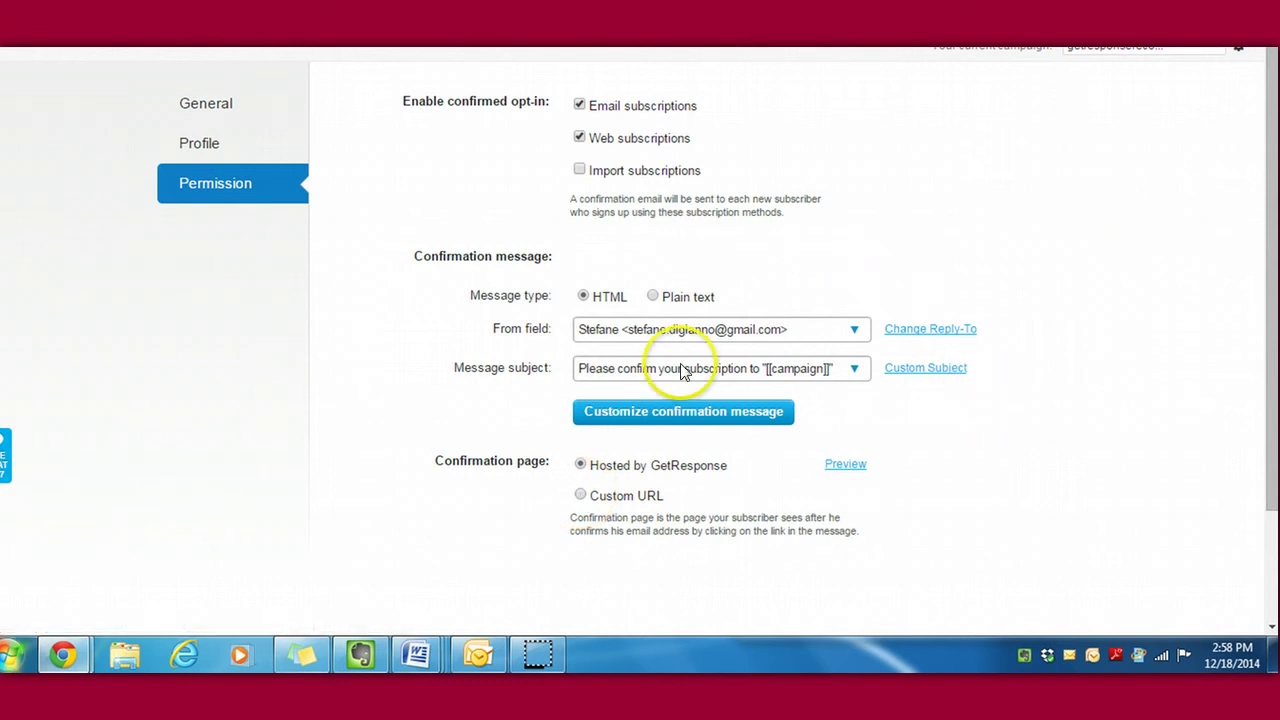
pyautogui.click(857, 370)
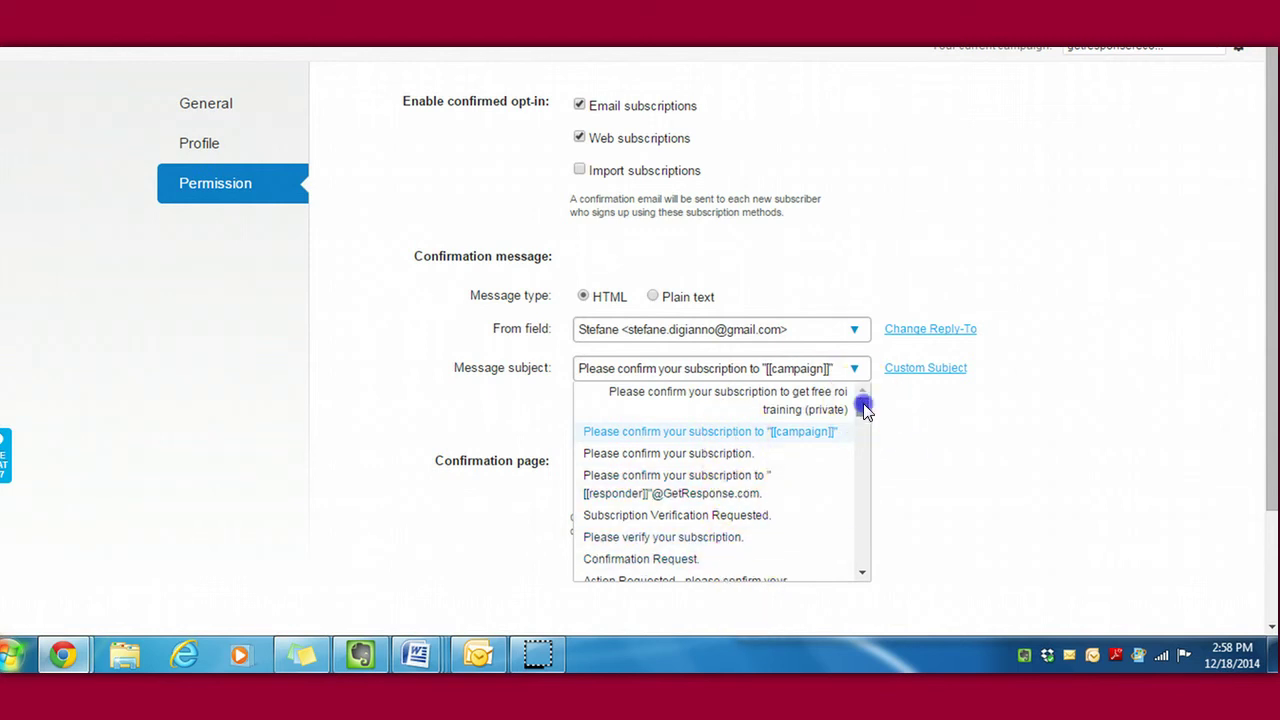
pyautogui.moveTo(864, 410)
pyautogui.mouseDown()
pyautogui.moveTo(877, 549)
pyautogui.moveTo(873, 430)
pyautogui.mouseUp()
pyautogui.click(963, 423)
pyautogui.click(940, 370)
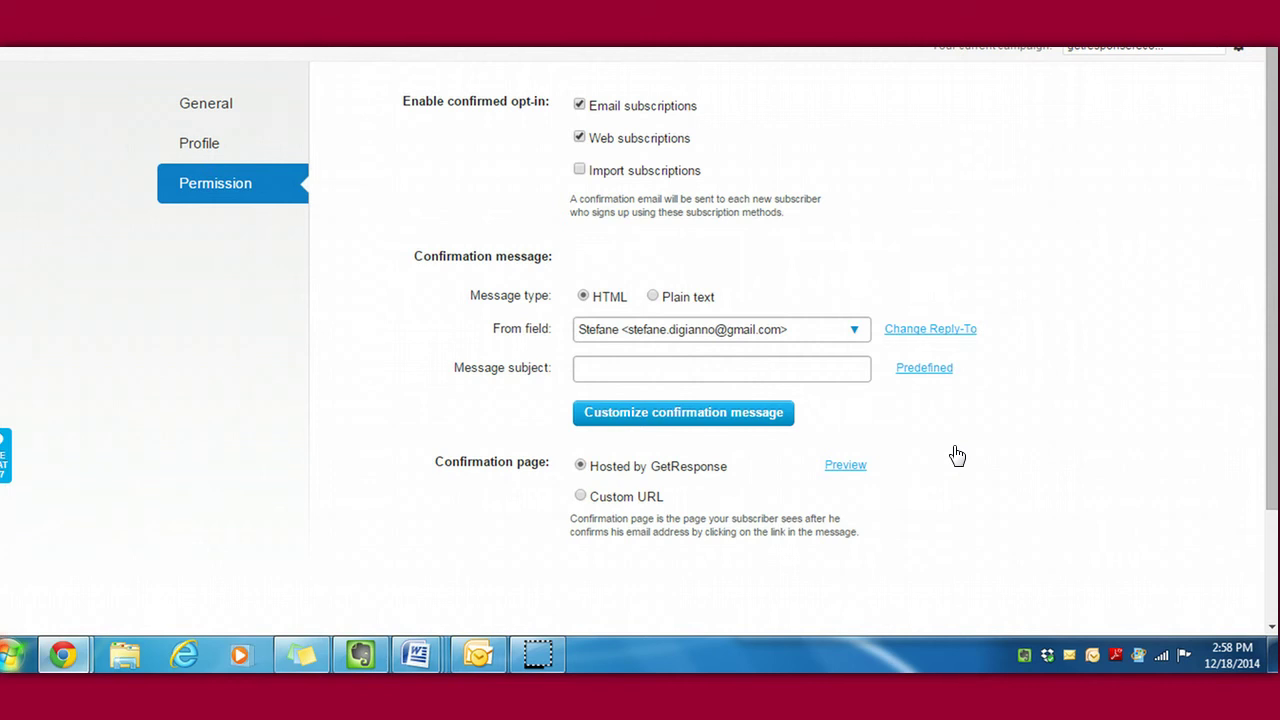
pyautogui.click(922, 369)
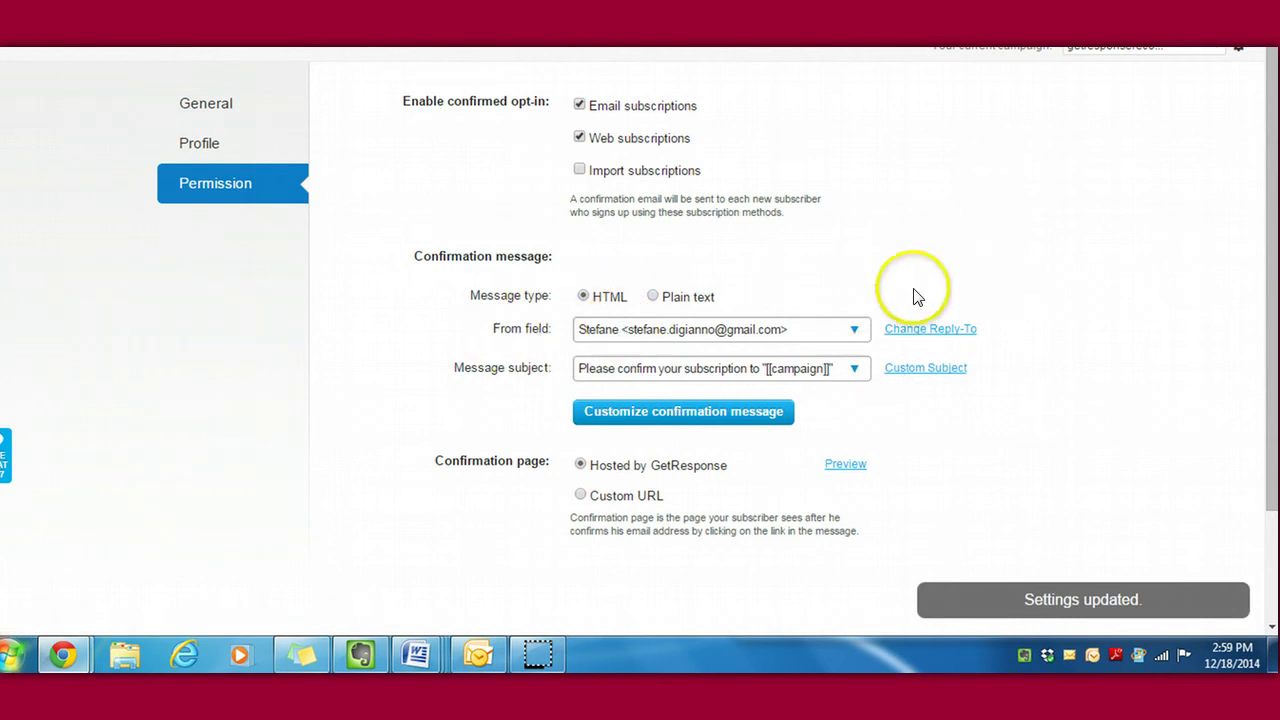
# Step: Pick the second sender address in the confirmation message's From dropdown
pyautogui.click(855, 331)
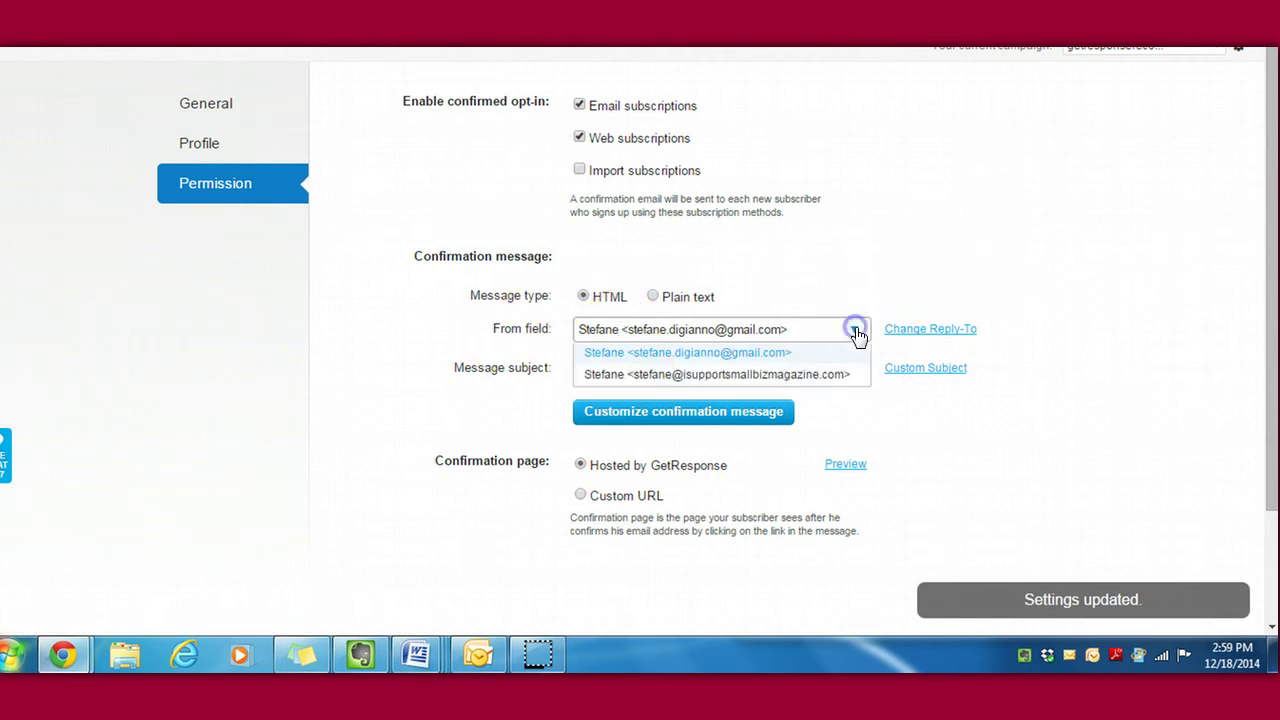
pyautogui.click(780, 373)
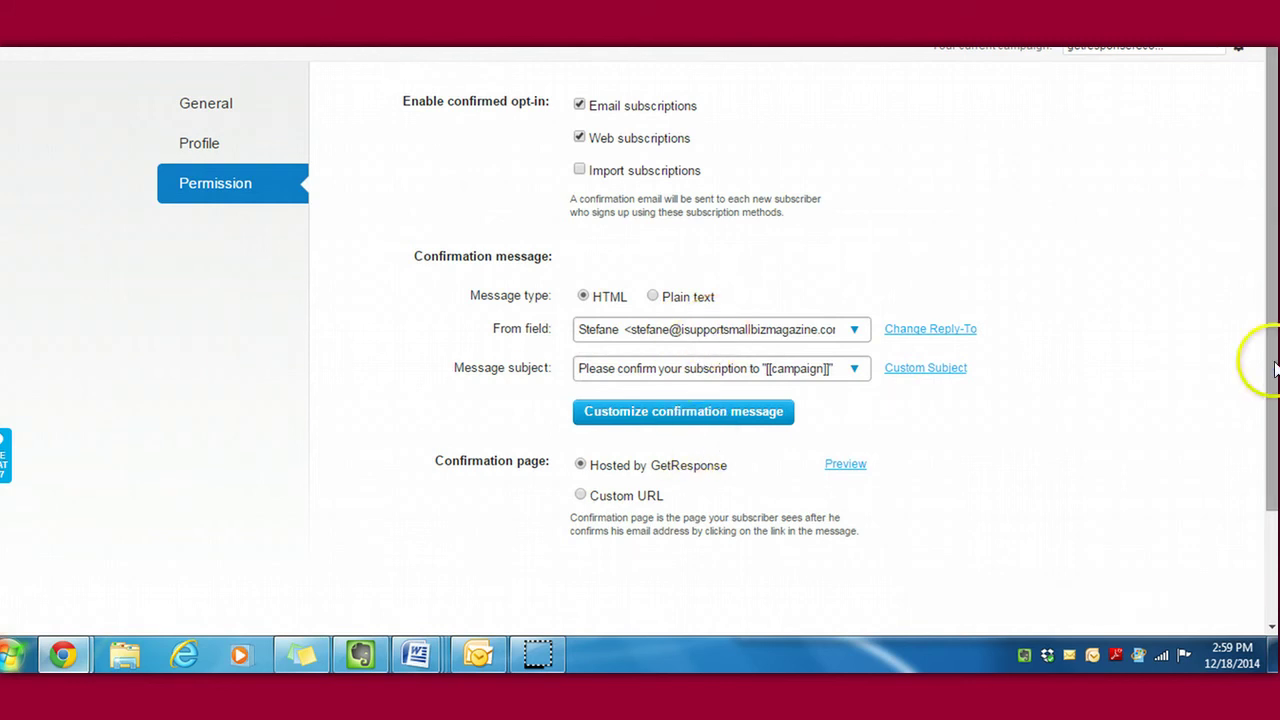
pyautogui.scroll(-3, 1262, 363)
pyautogui.moveTo(1268, 258); pyautogui.dragTo(1263, 177)
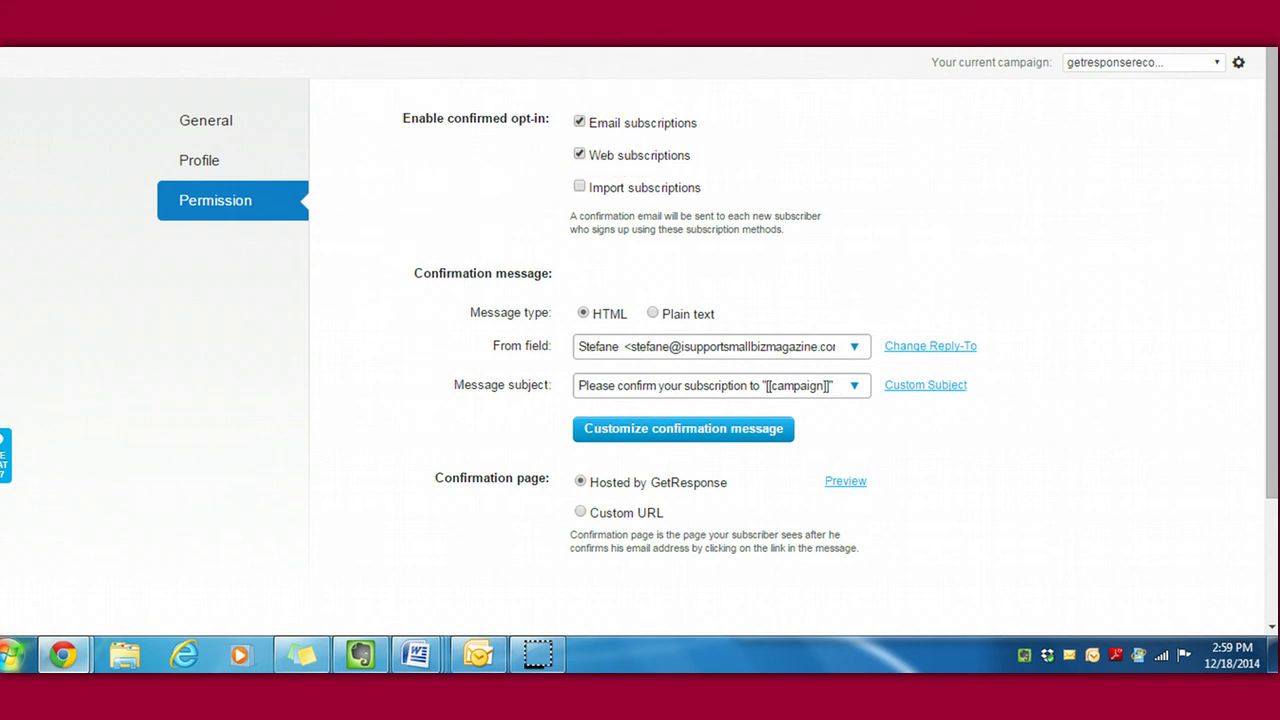
pyautogui.moveTo(471, 50)
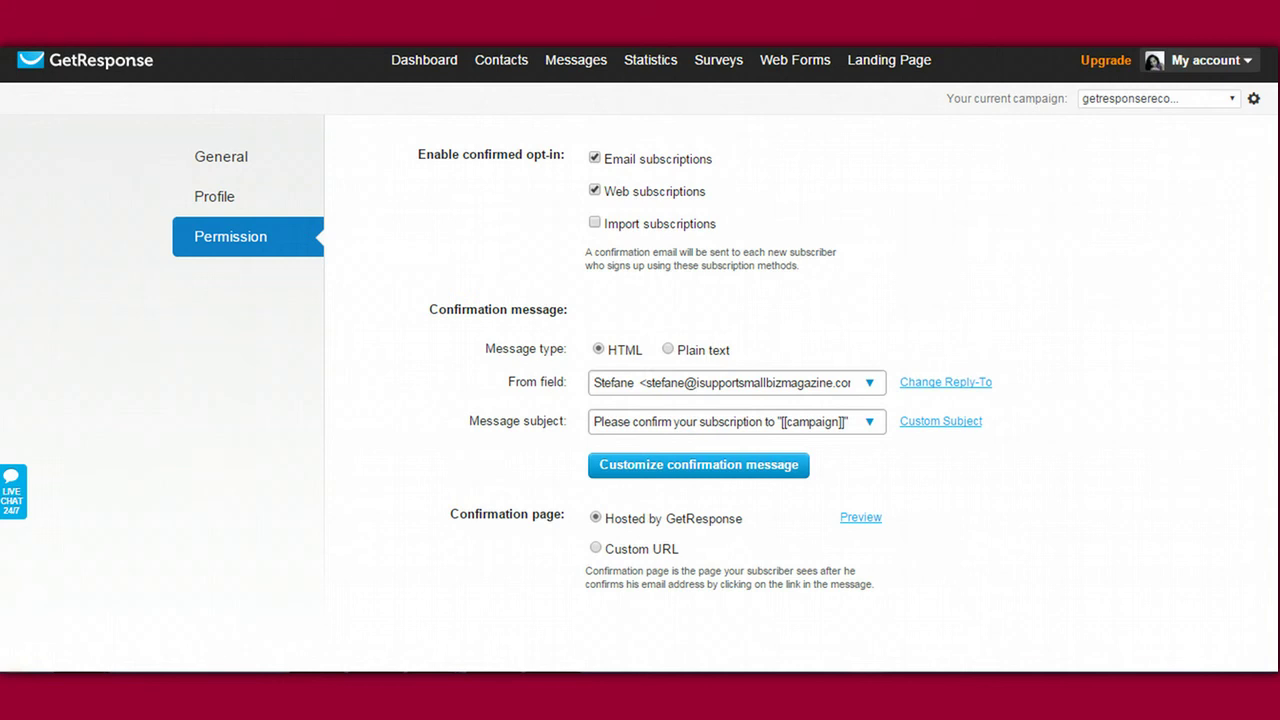
# Step: Start a new autoresponder from Messages > Create Autoresponder
pyautogui.scroll(-3, 640, 330)
pyautogui.scroll(3, 640, 330)
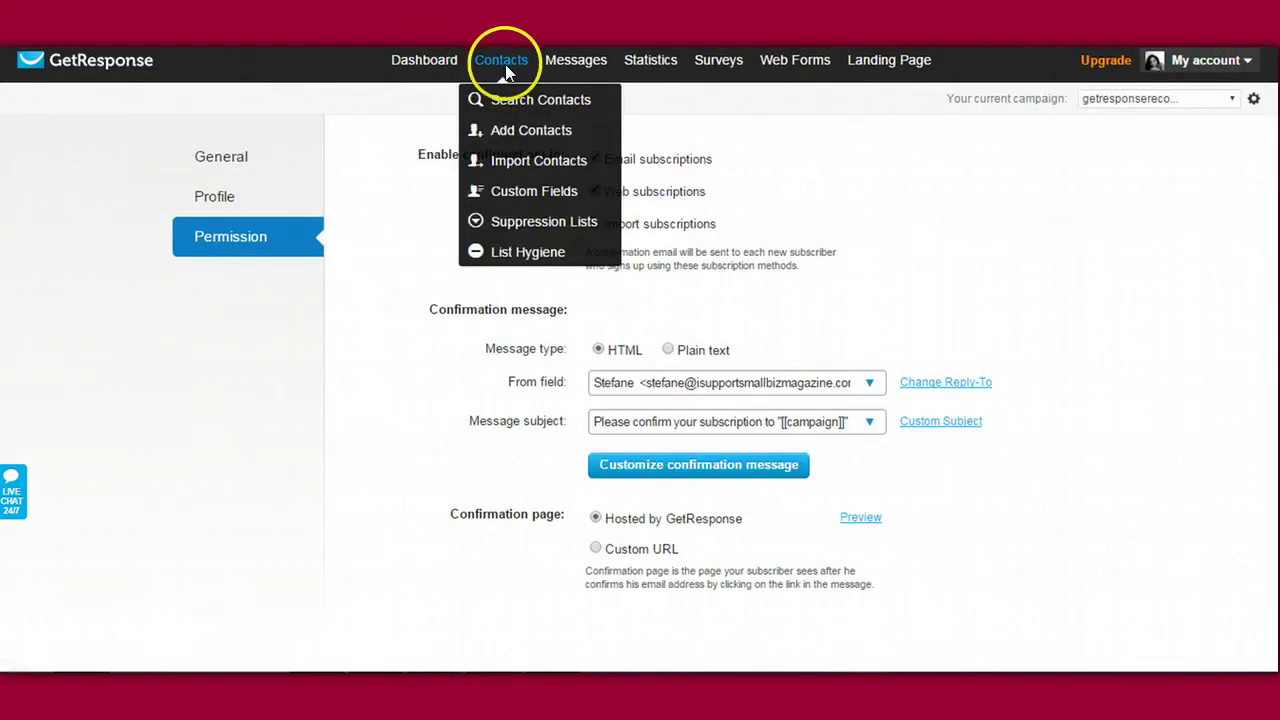
pyautogui.moveTo(594, 72)
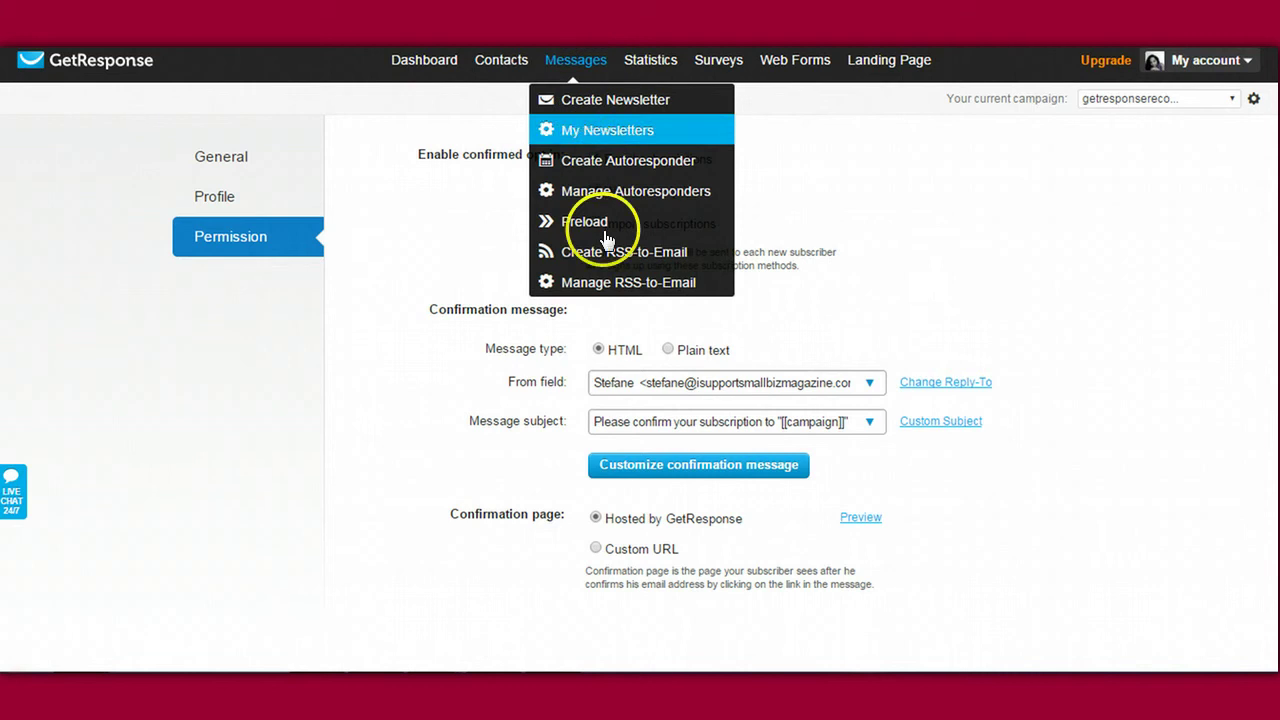
pyautogui.click(598, 160)
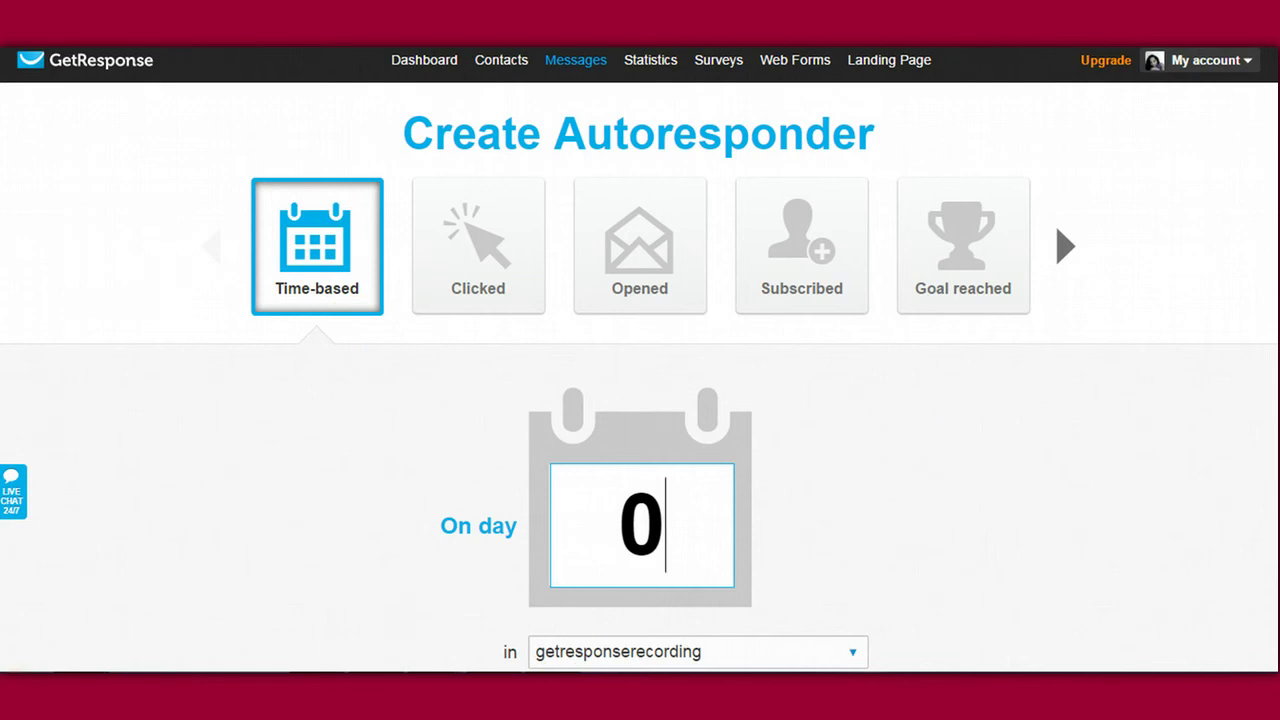
# Step: Review the form's day 0, send-immediately and all-seven-days settings
pyautogui.scroll(-5, 640, 358)
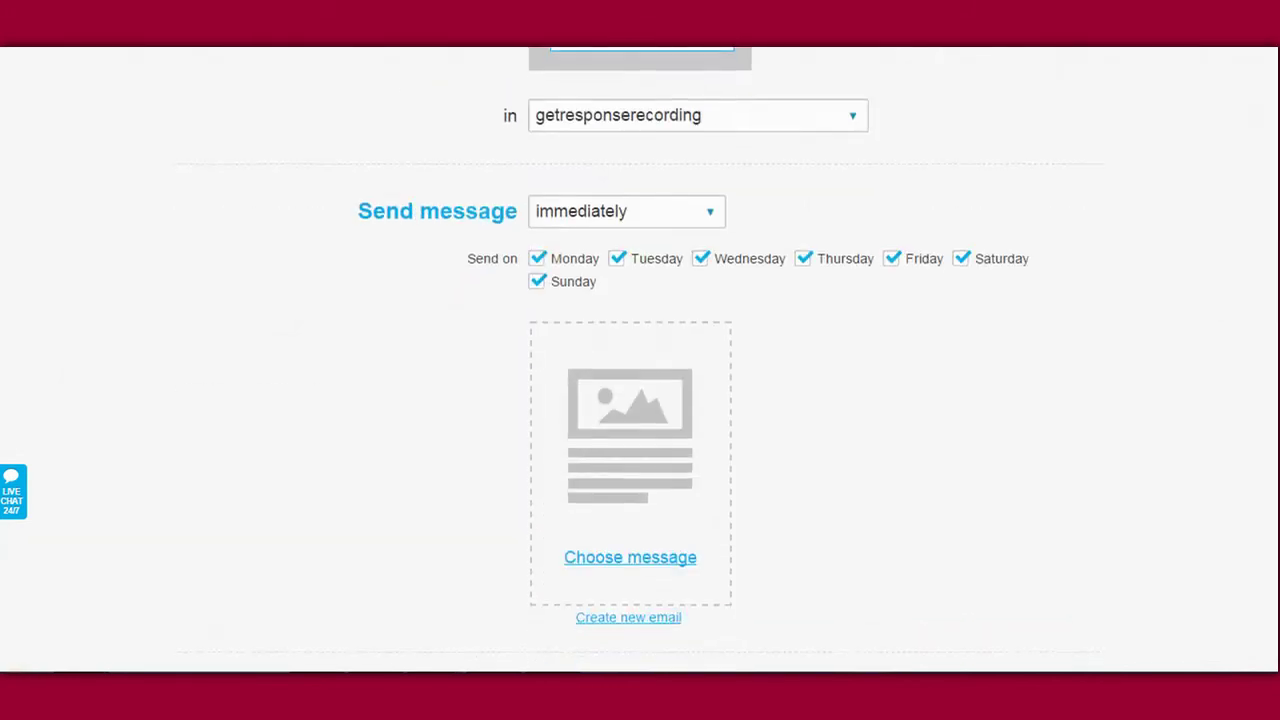
pyautogui.scroll(-2, 640, 358)
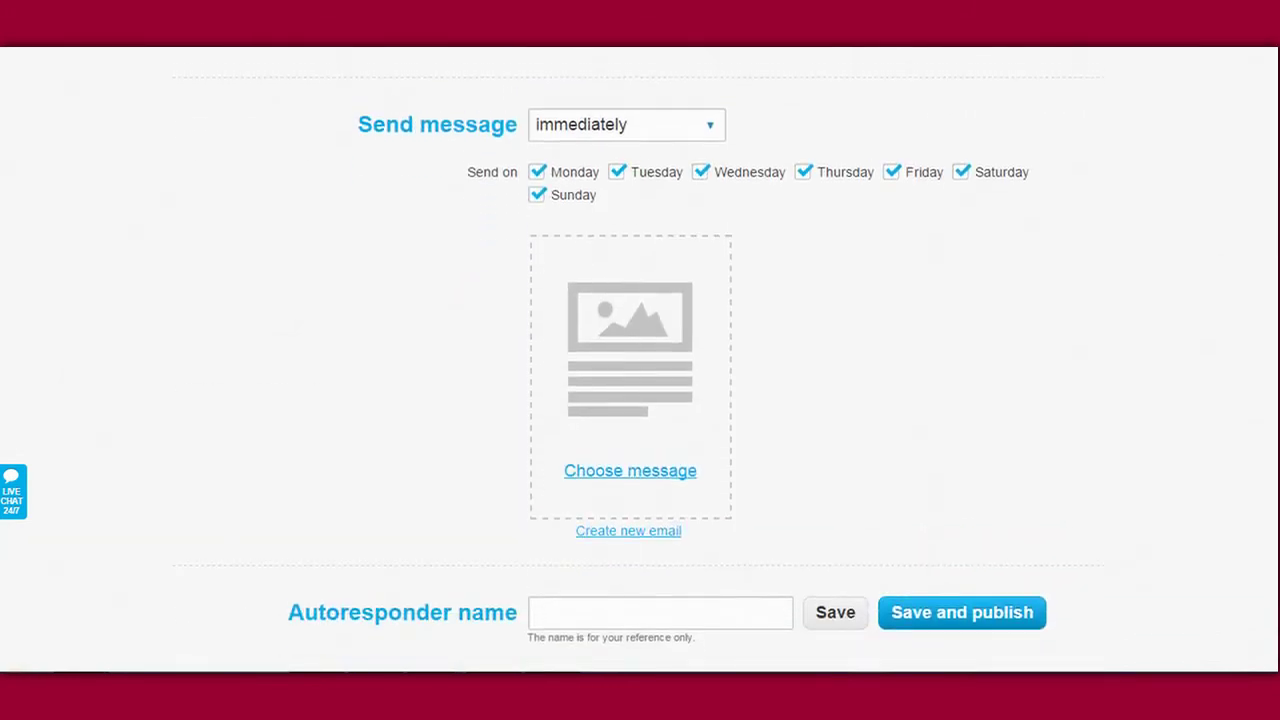
pyautogui.scroll(2, 640, 358)
pyautogui.scroll(-3, 640, 358)
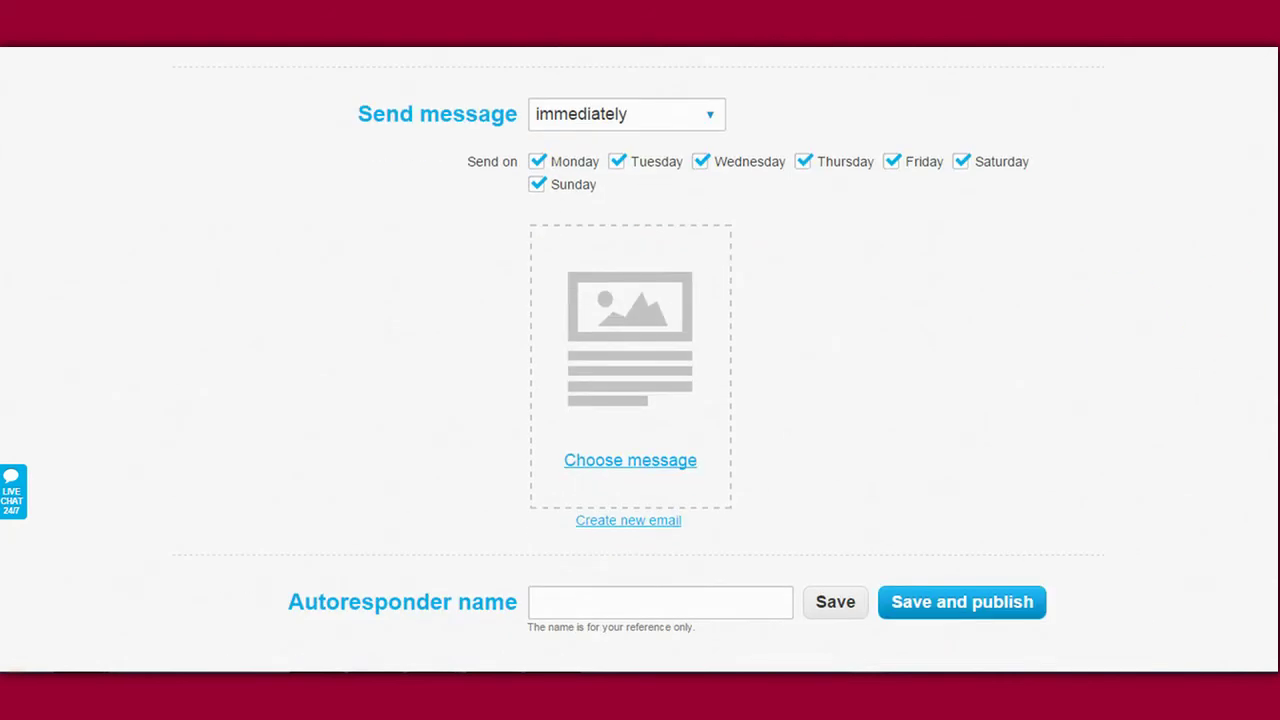
pyautogui.scroll(14, 1257, 209)
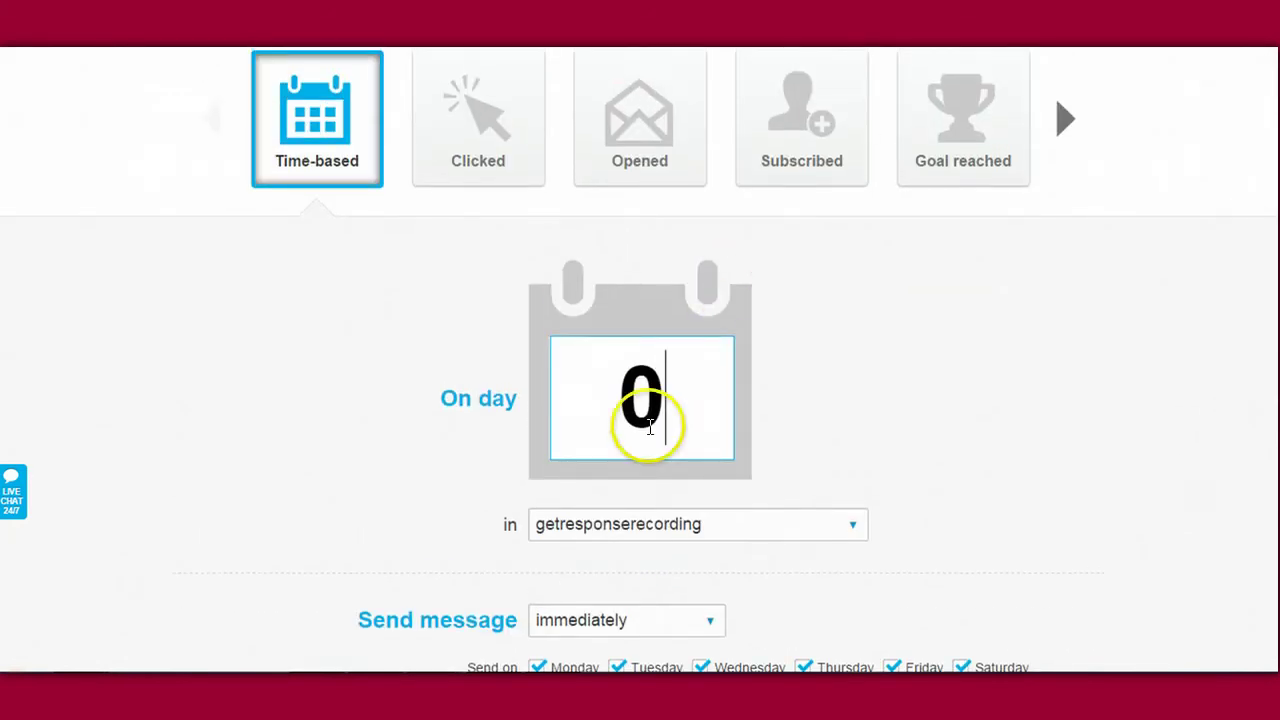
pyautogui.scroll(-10, 1006, 382)
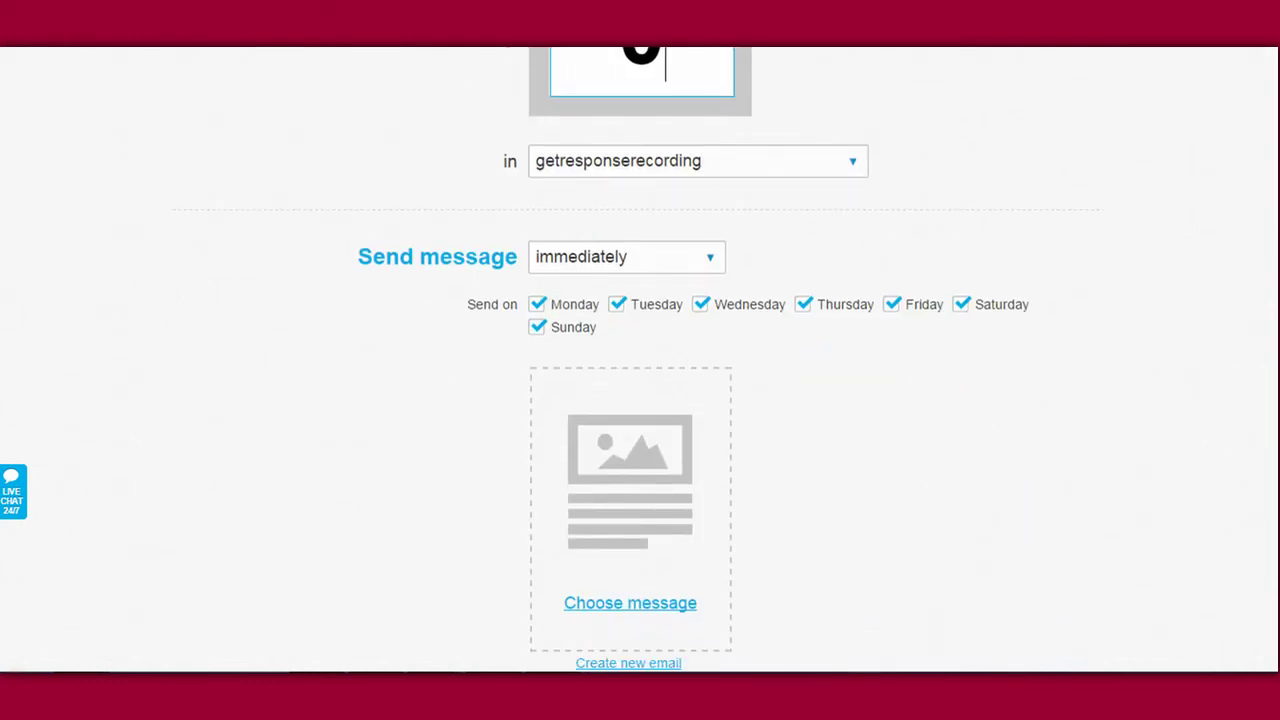
pyautogui.scroll(-4, 797, 71)
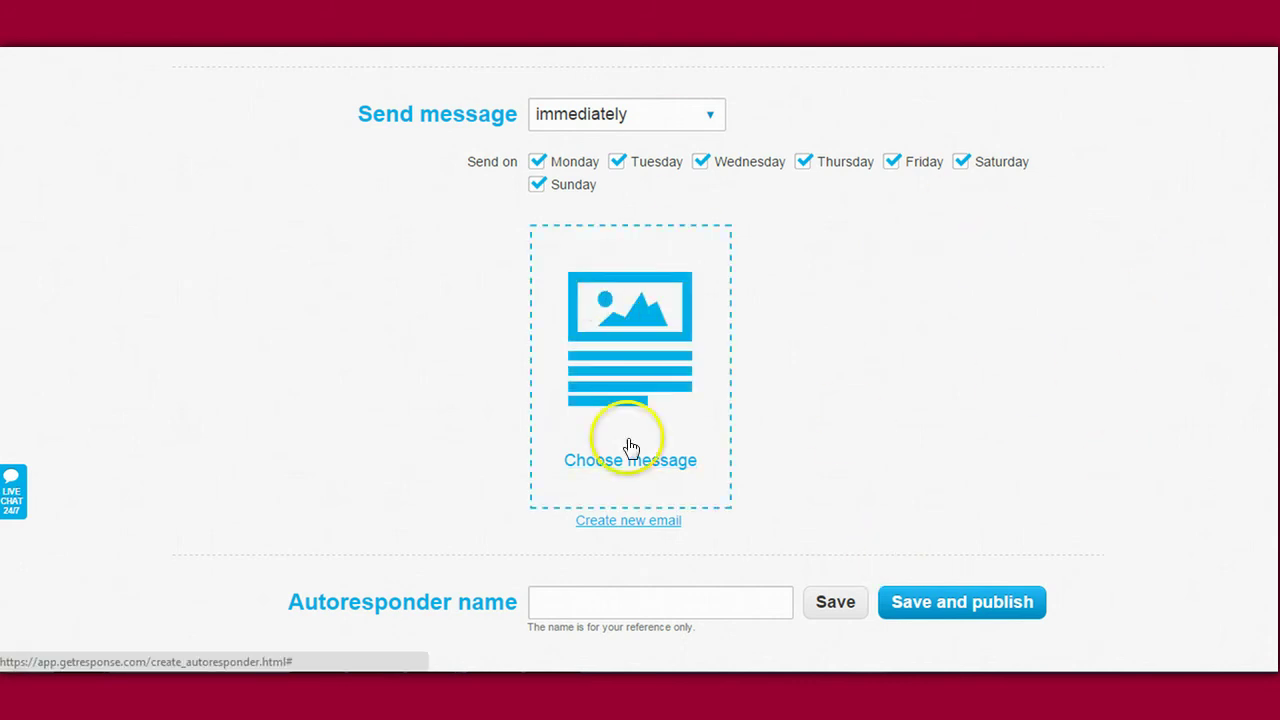
pyautogui.scroll(3, 1093, 157)
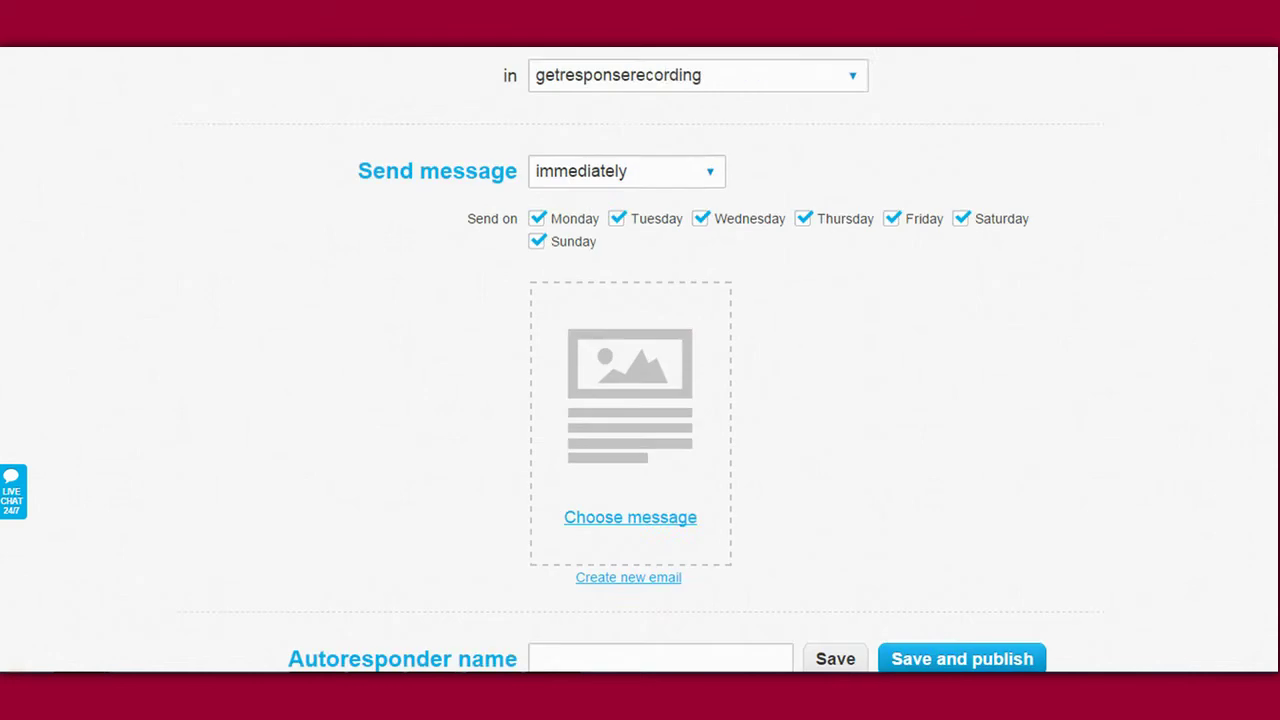
pyautogui.click(592, 405)
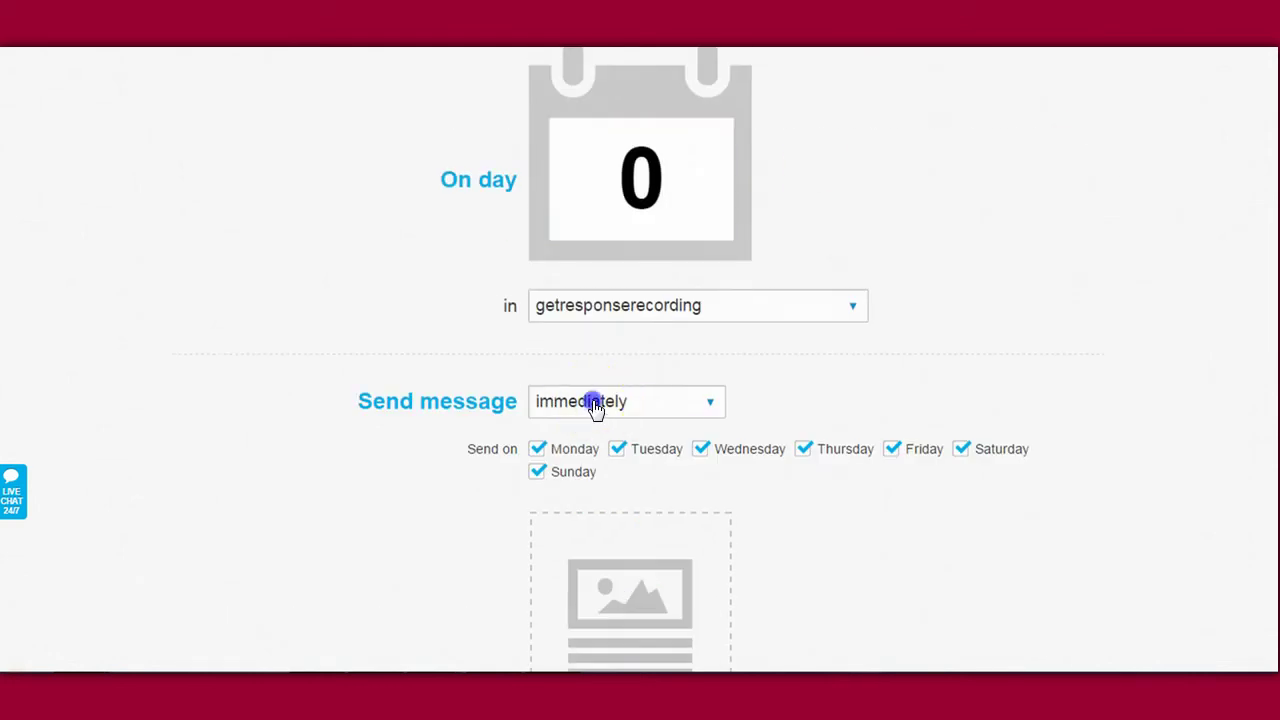
pyautogui.click(852, 307)
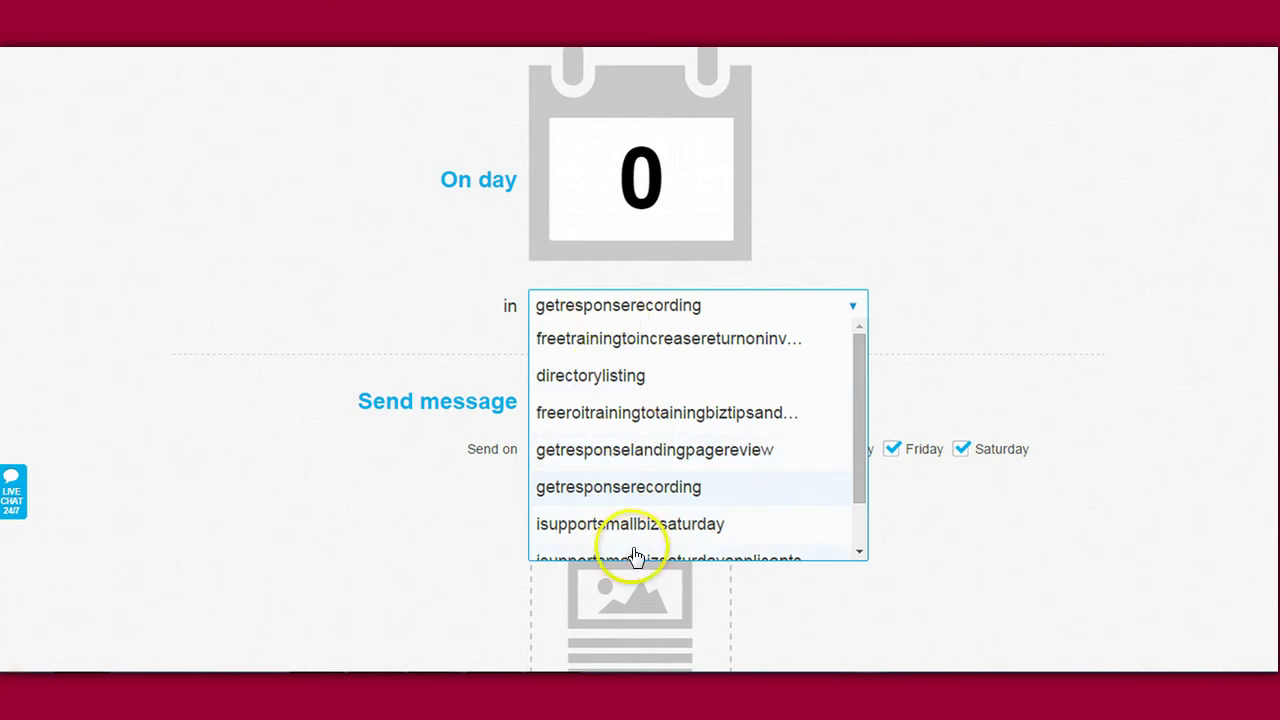
pyautogui.click(991, 291)
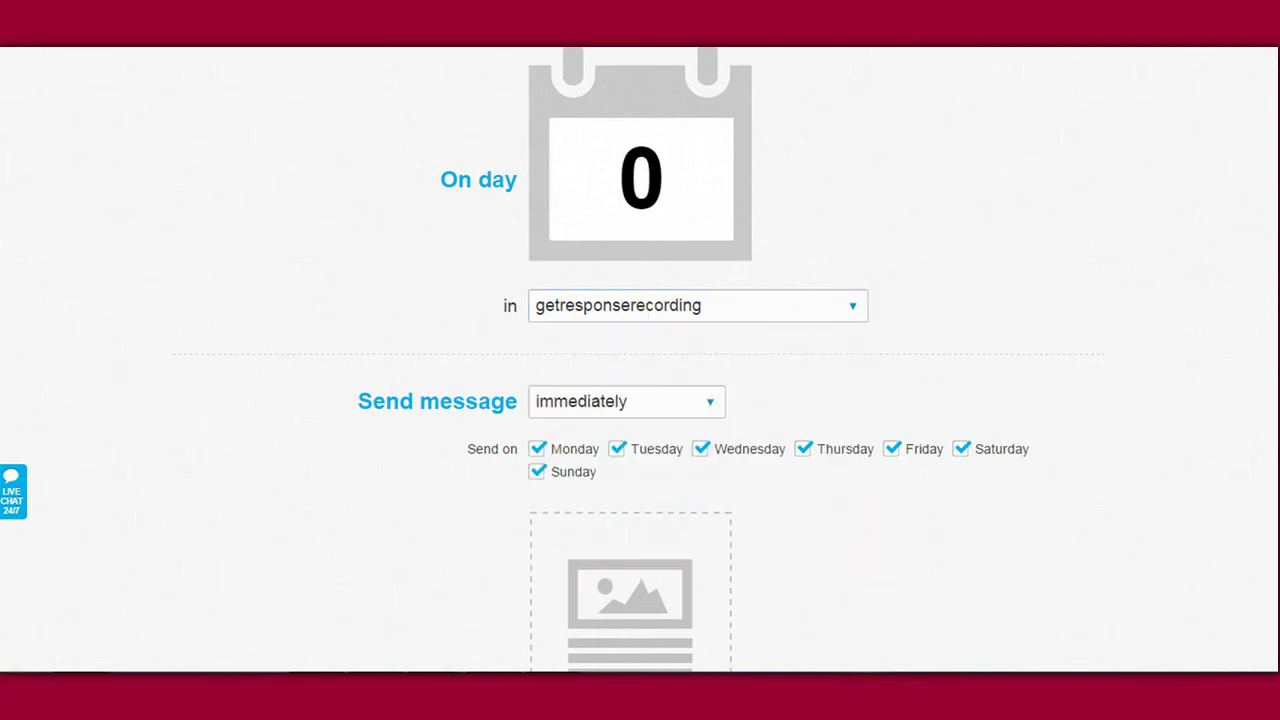
pyautogui.scroll(-3, 640, 360)
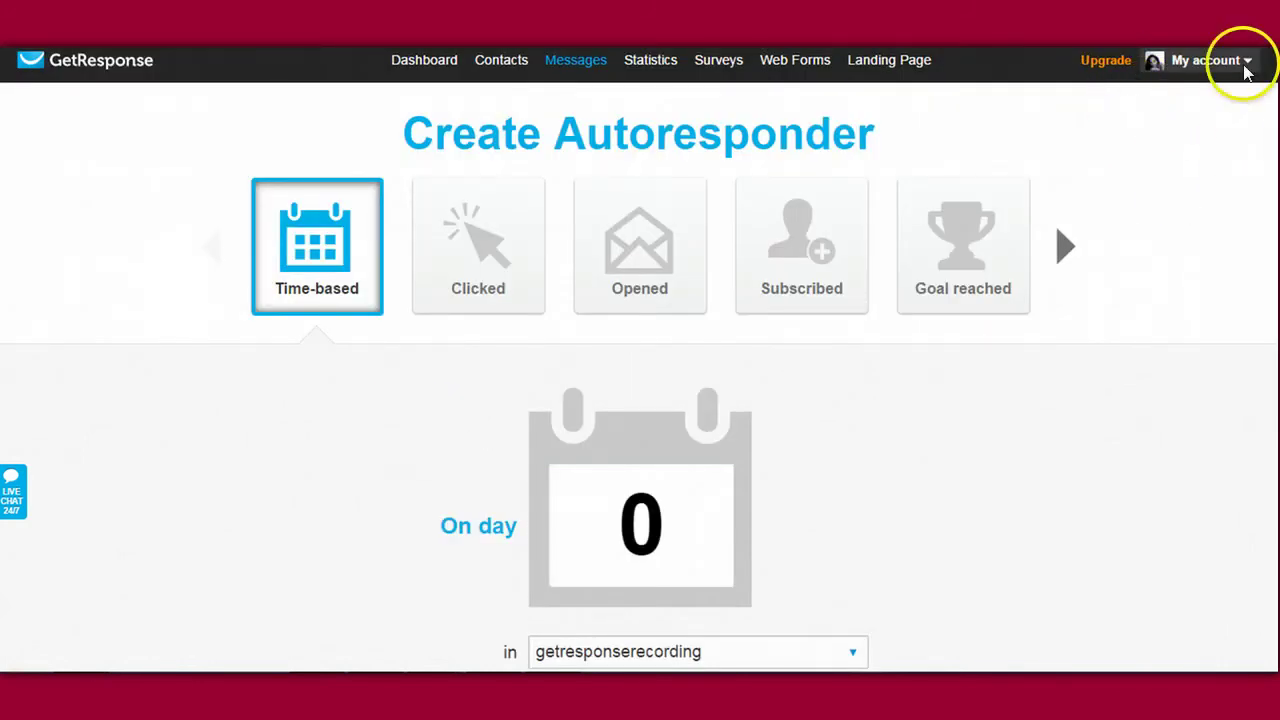
pyautogui.click(1190, 60)
pyautogui.click(1188, 468)
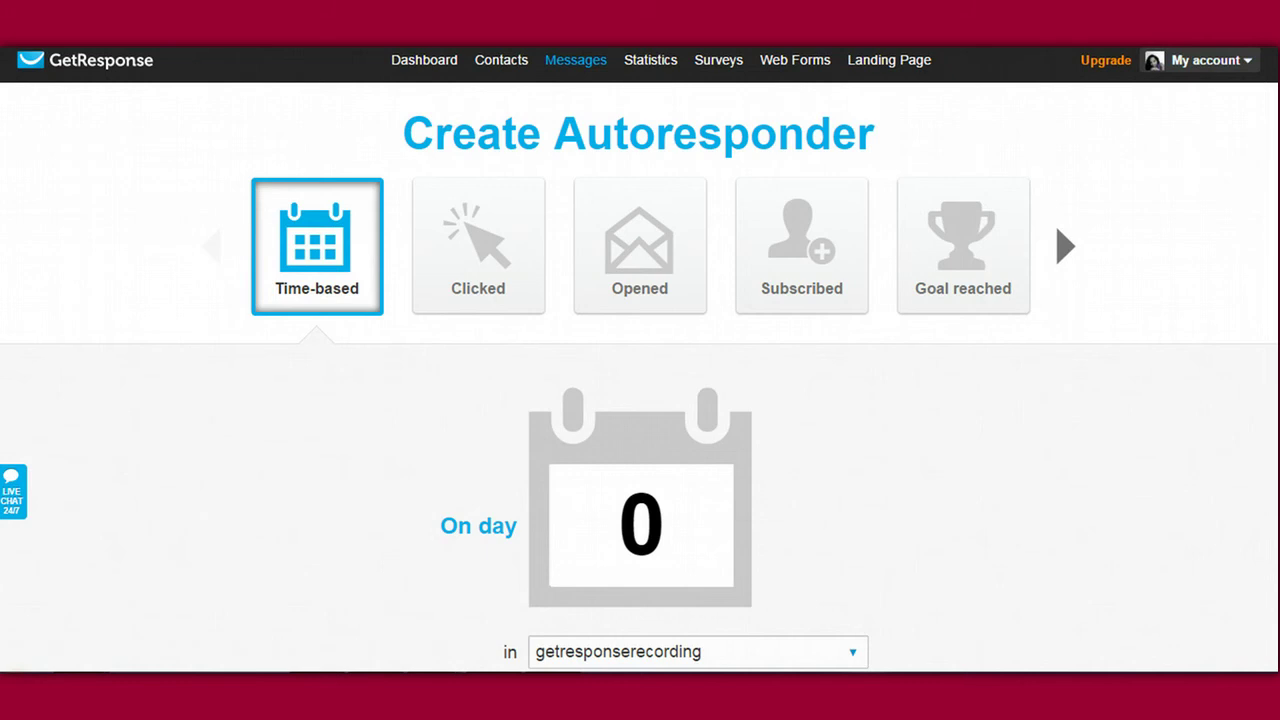
pyautogui.scroll(-6, 640, 380)
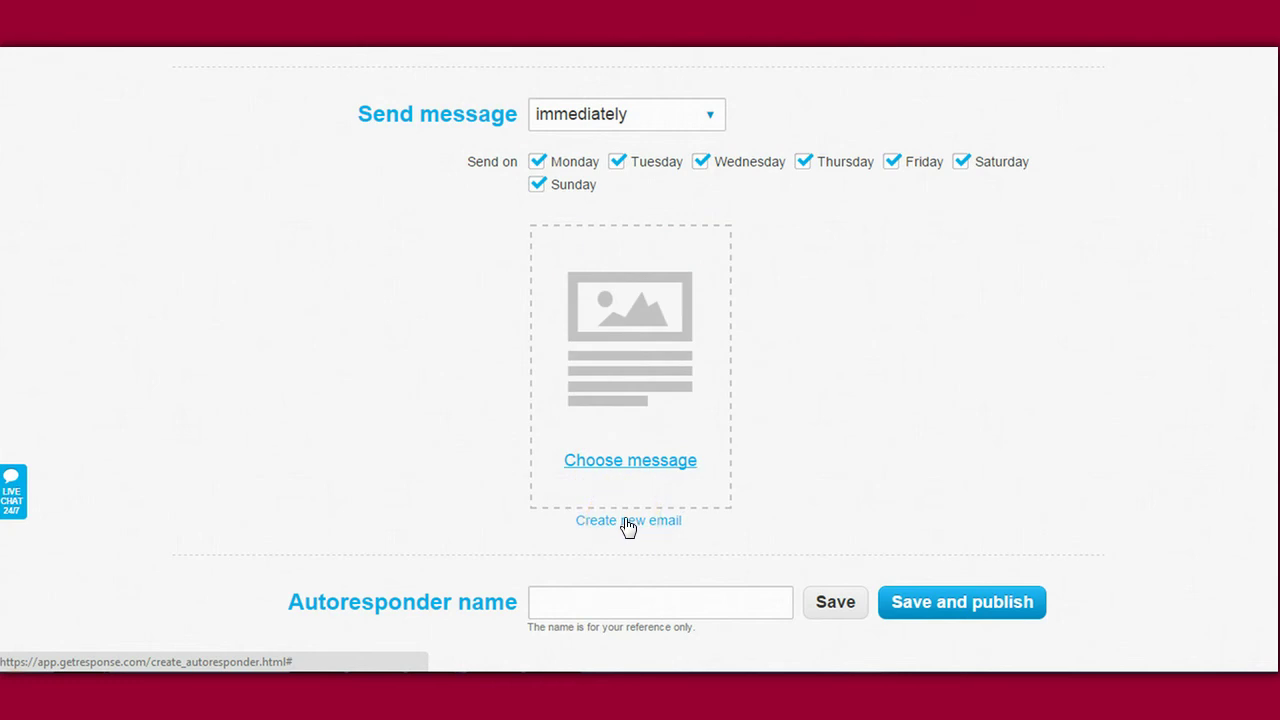
# Step: Browse the existing-message carousel, close it, and start a brand-new email instead
pyautogui.click(620, 461)
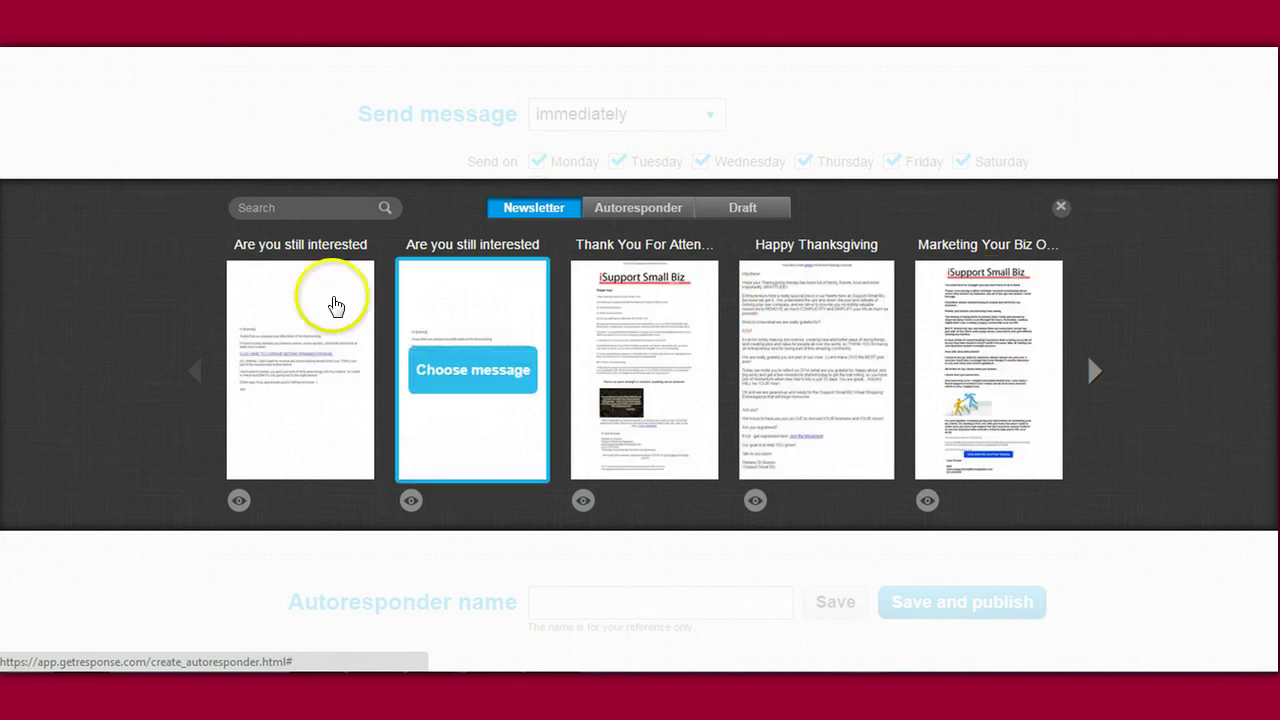
pyautogui.click(1100, 371)
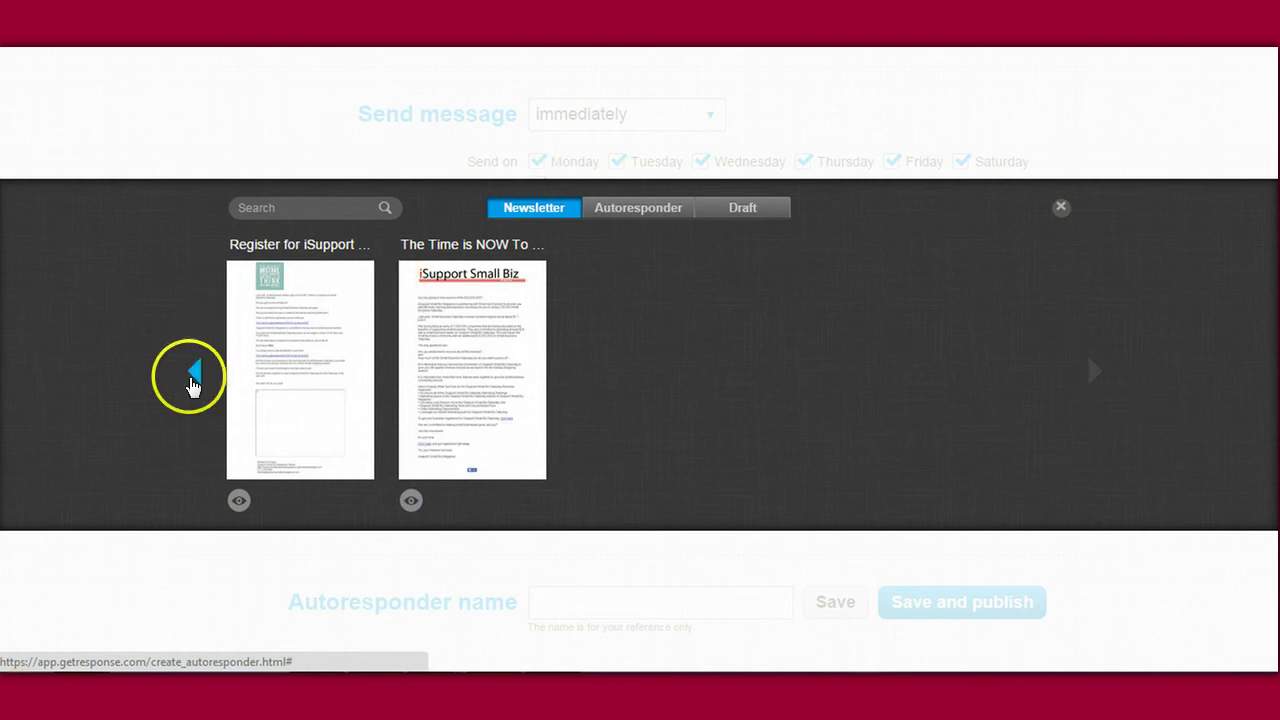
pyautogui.click(195, 373)
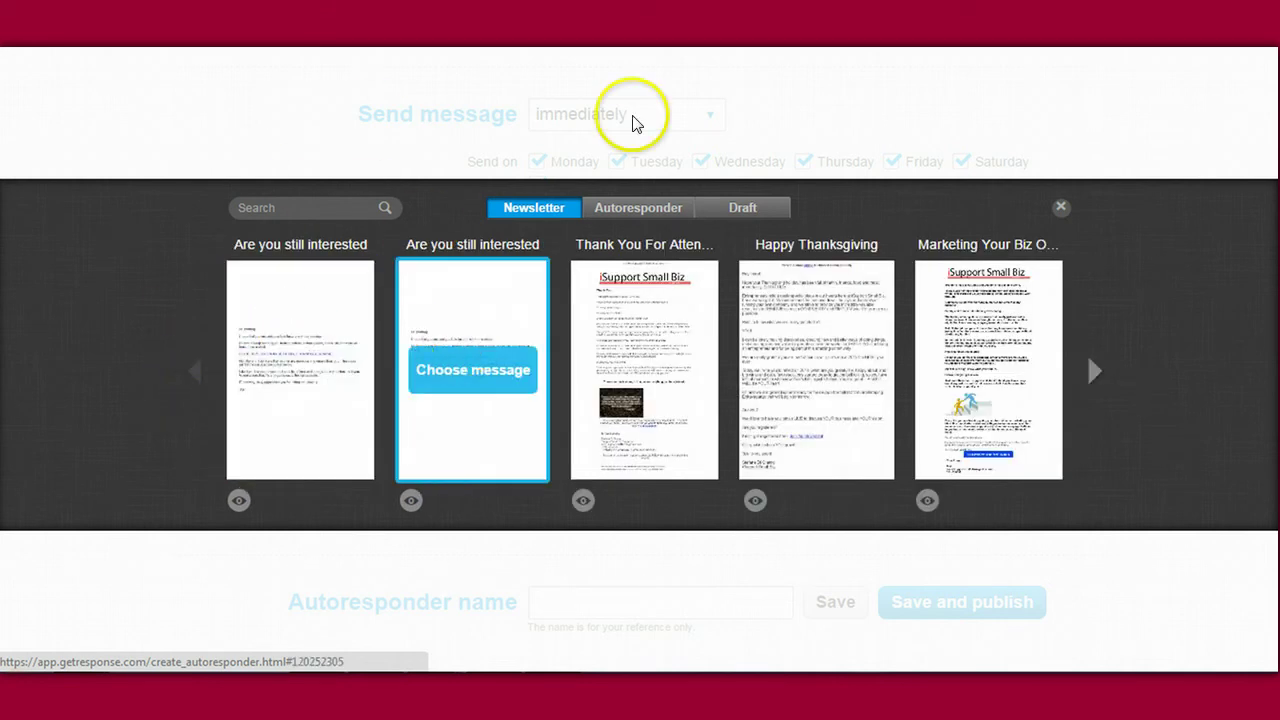
pyautogui.click(1061, 207)
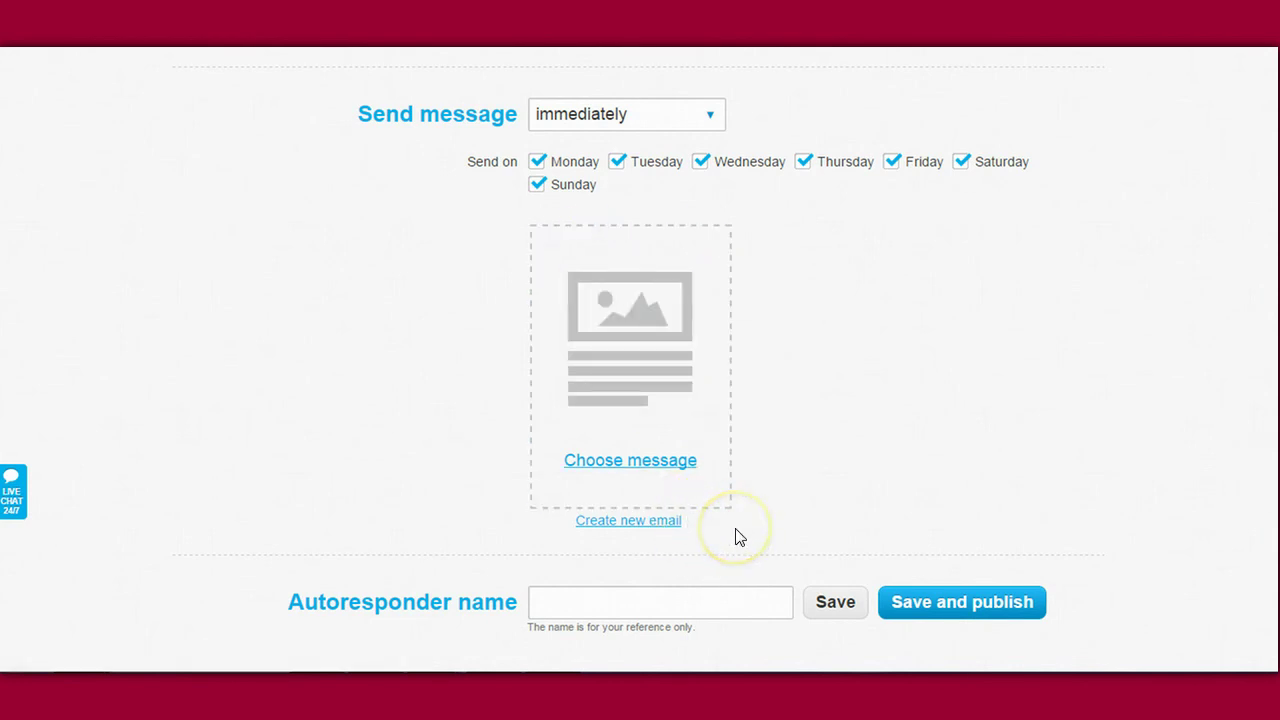
pyautogui.click(636, 525)
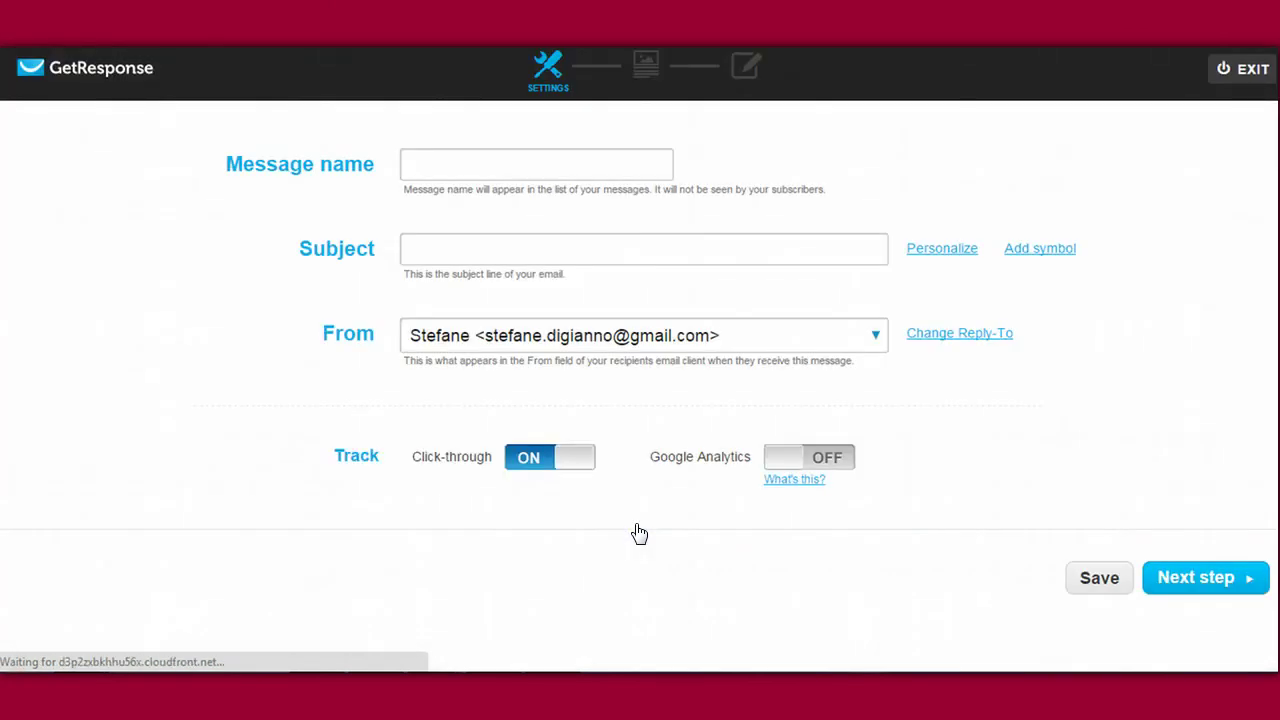
# Step: Name the message 'Welcome Email' with subject 'Welcome to GetResponse Trainings'
pyautogui.click(437, 163)
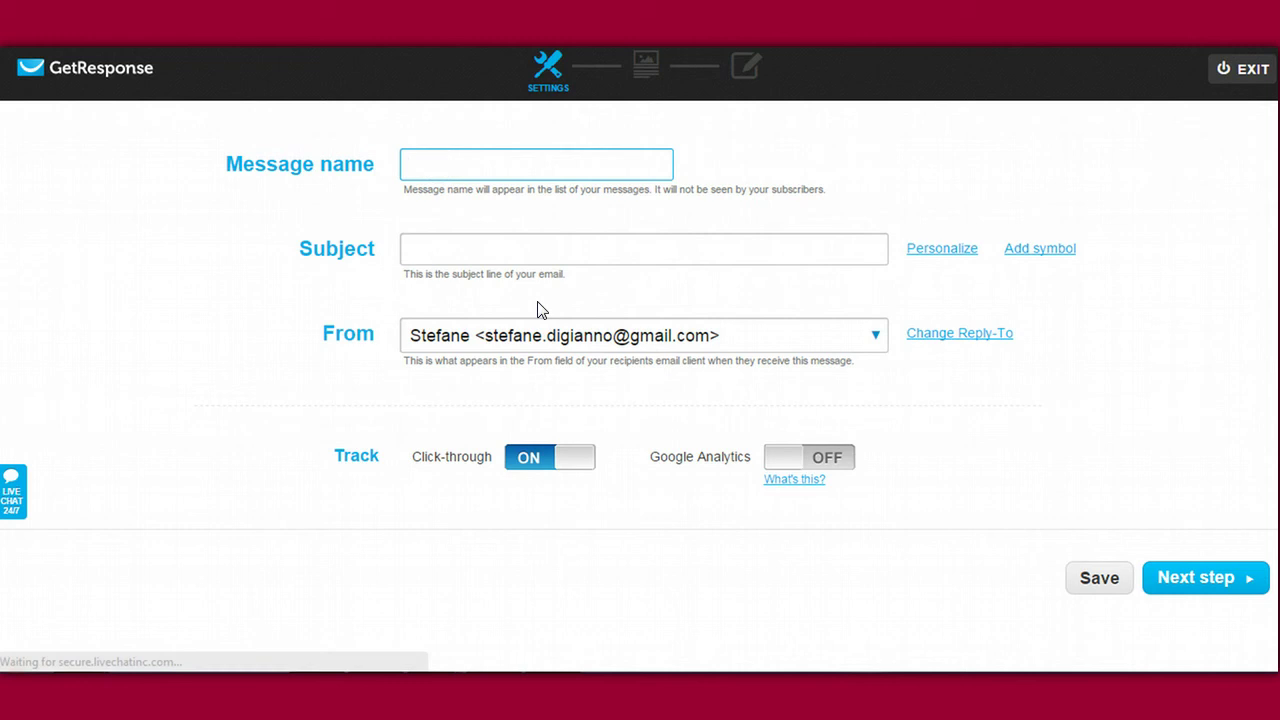
pyautogui.write('Welcome Email')
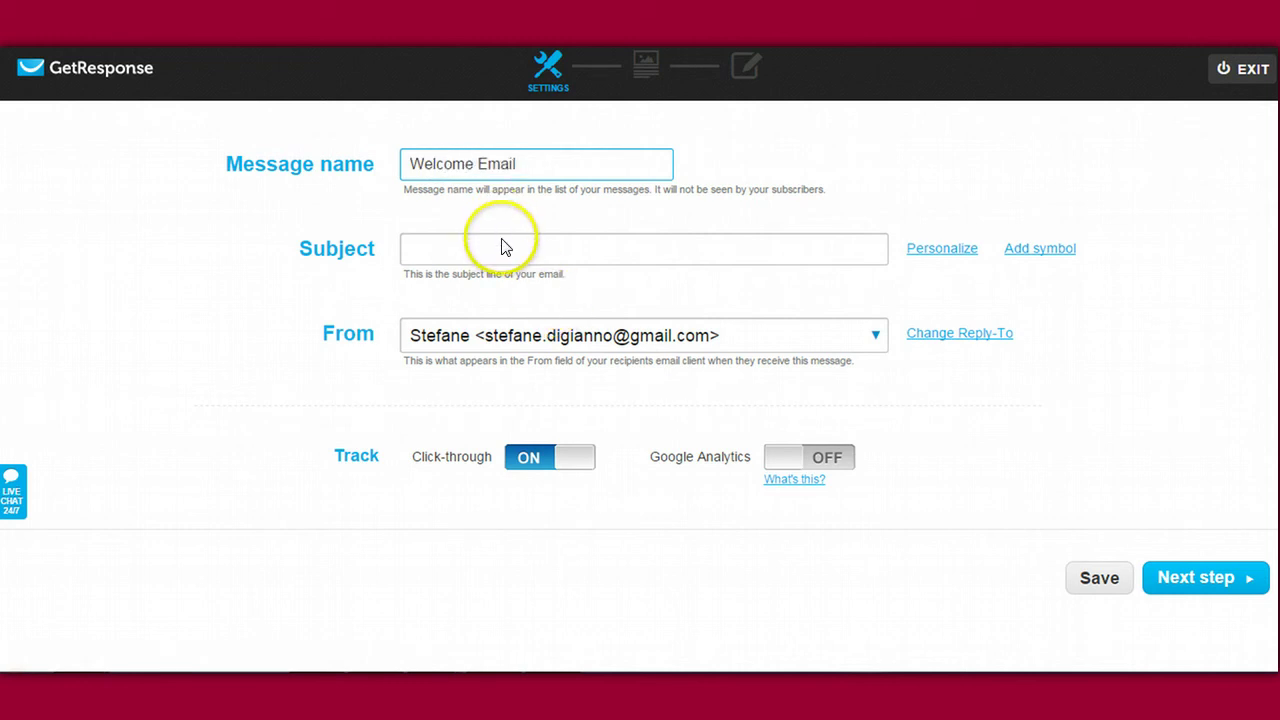
pyautogui.click(503, 247)
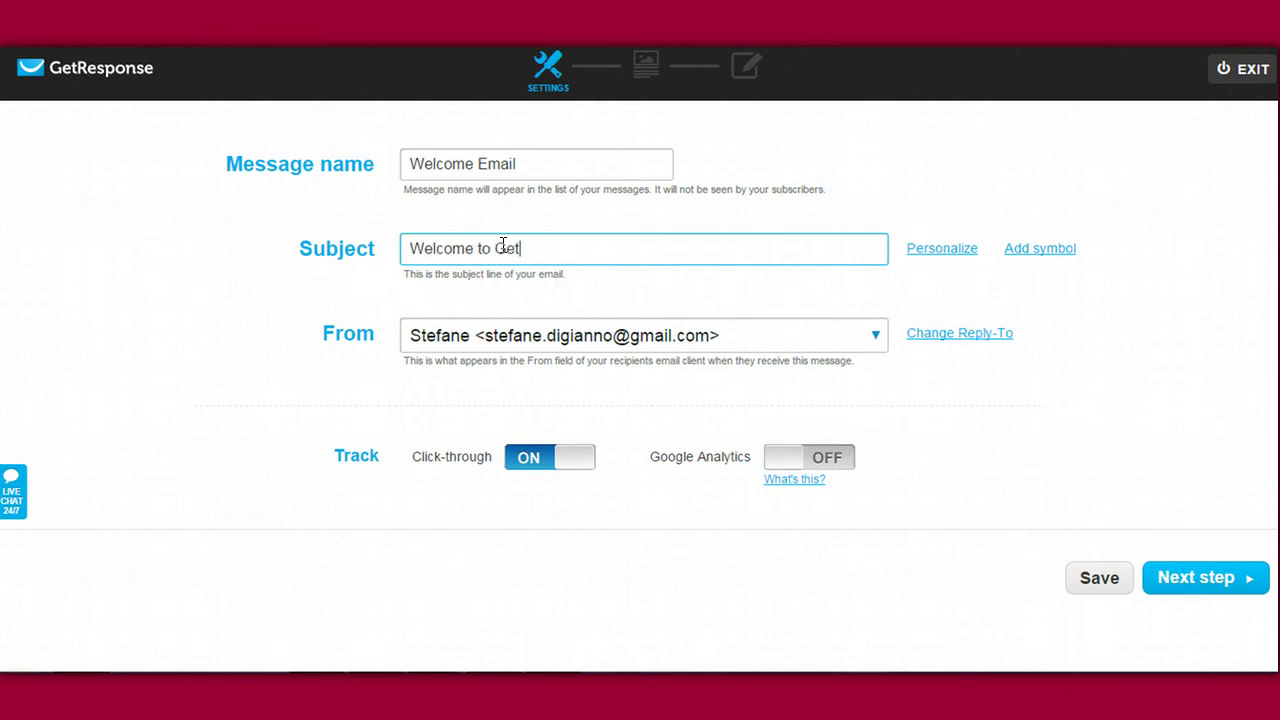
pyautogui.write('Trainings')
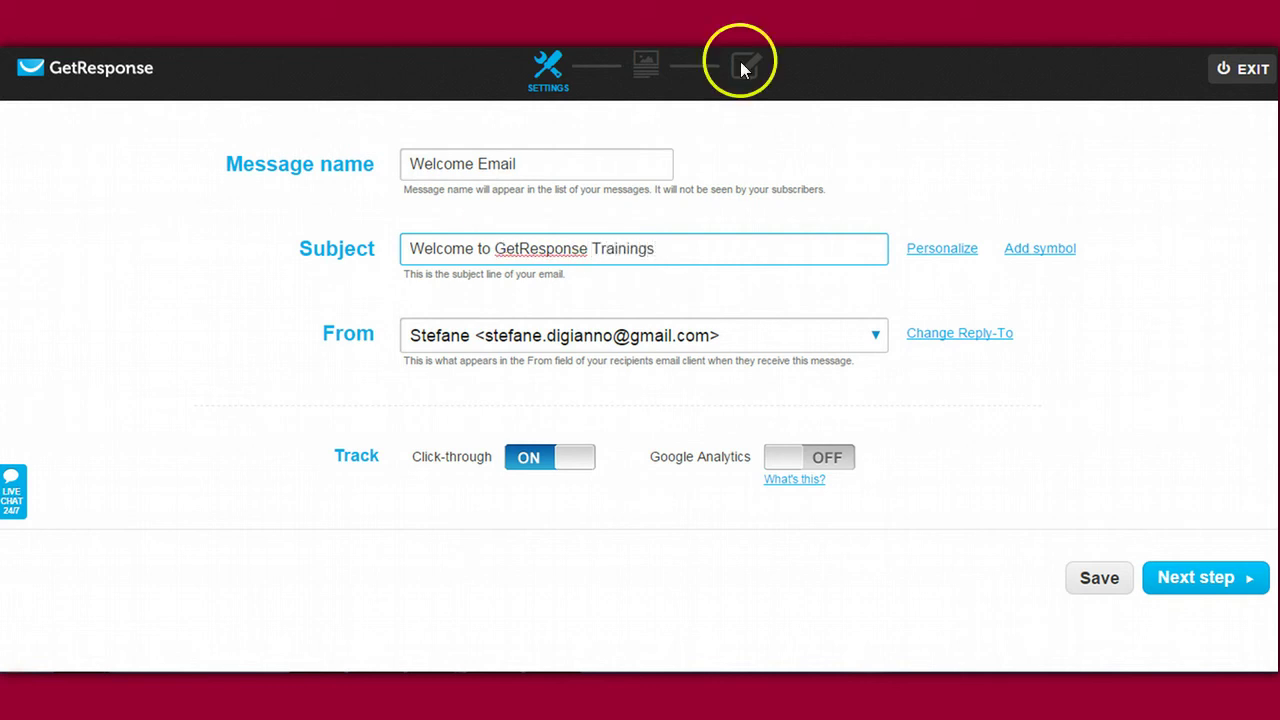
pyautogui.click(519, 248)
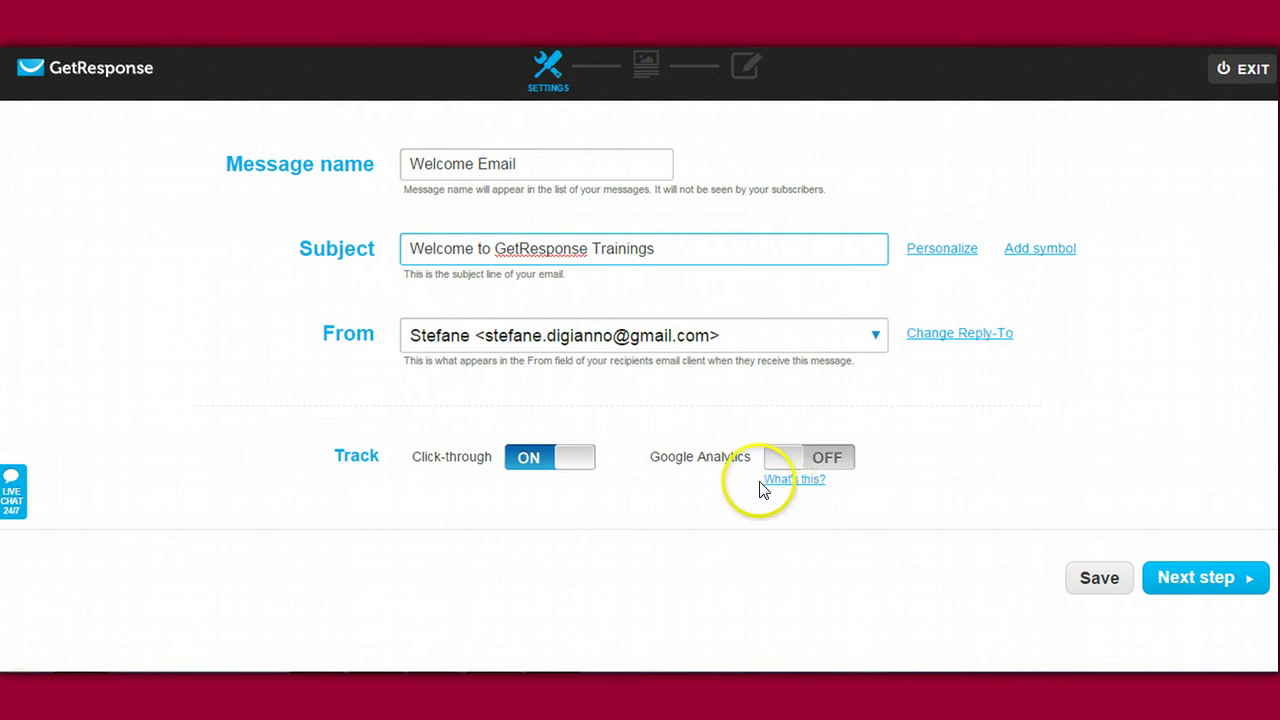
pyautogui.moveTo(664, 249); pyautogui.dragTo(420, 243)
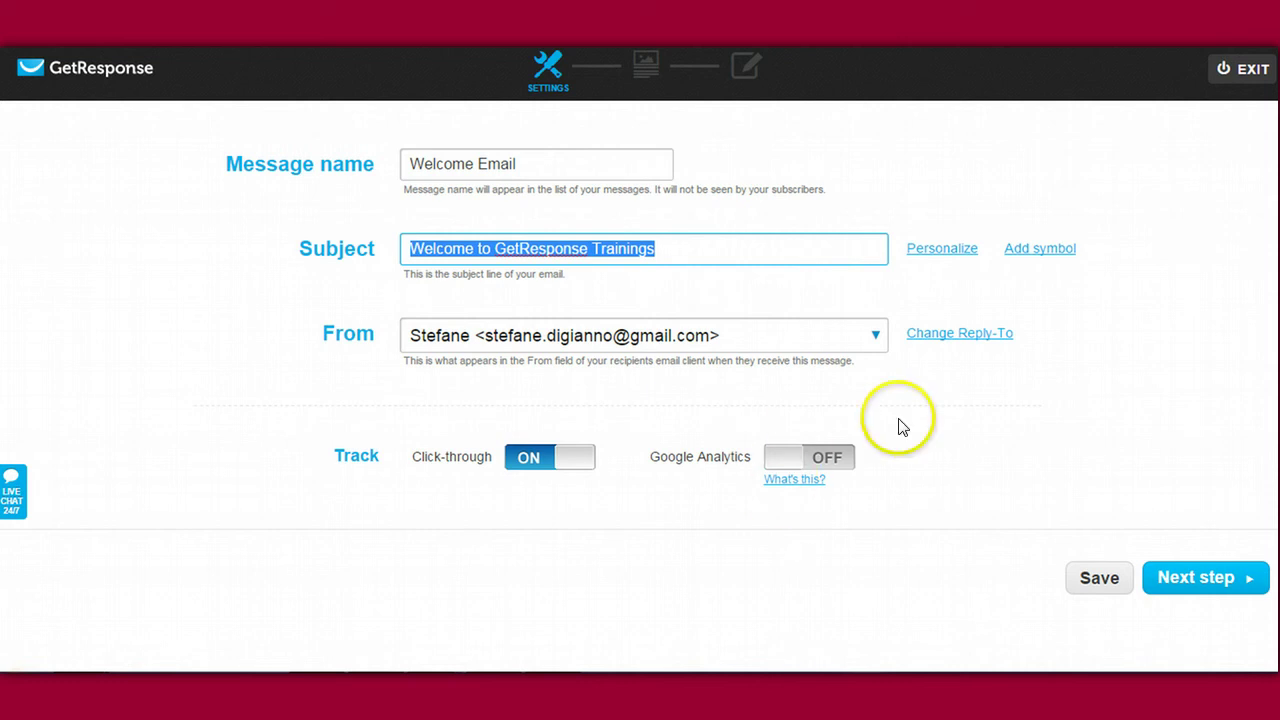
# Step: Set the From field to the second sender address and proceed to templates
pyautogui.click(877, 334)
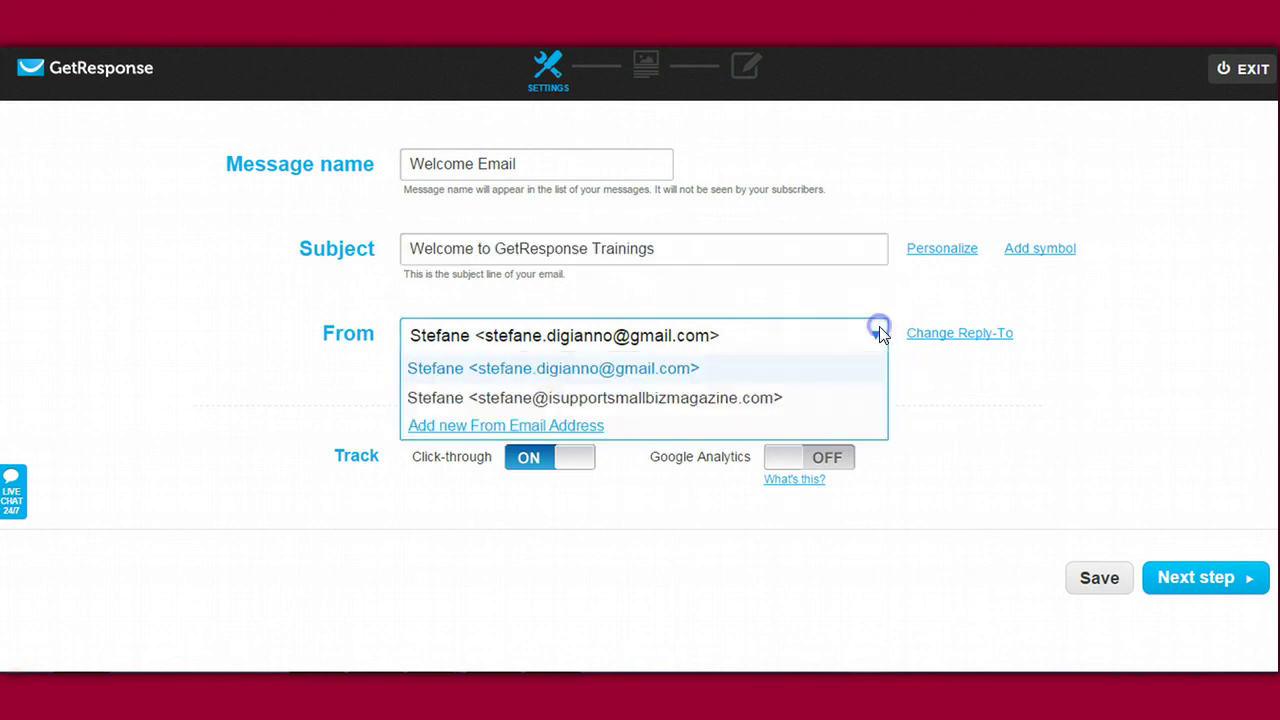
pyautogui.click(556, 398)
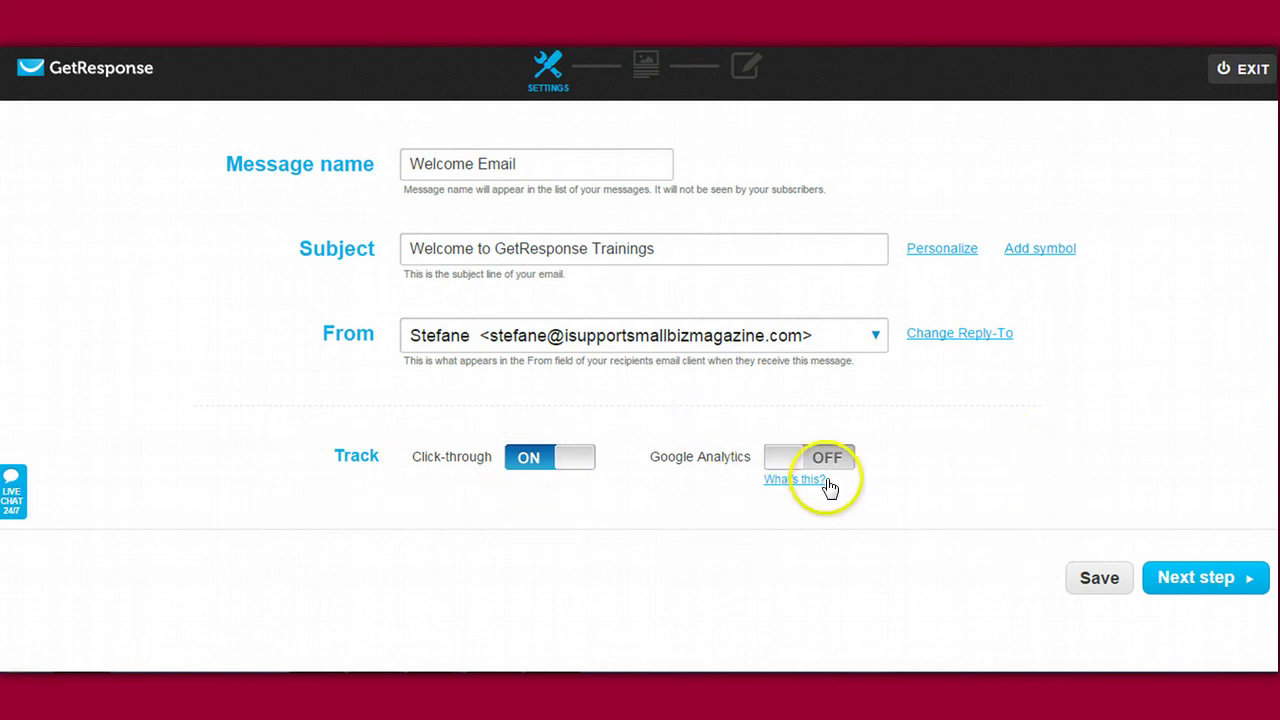
pyautogui.click(1174, 582)
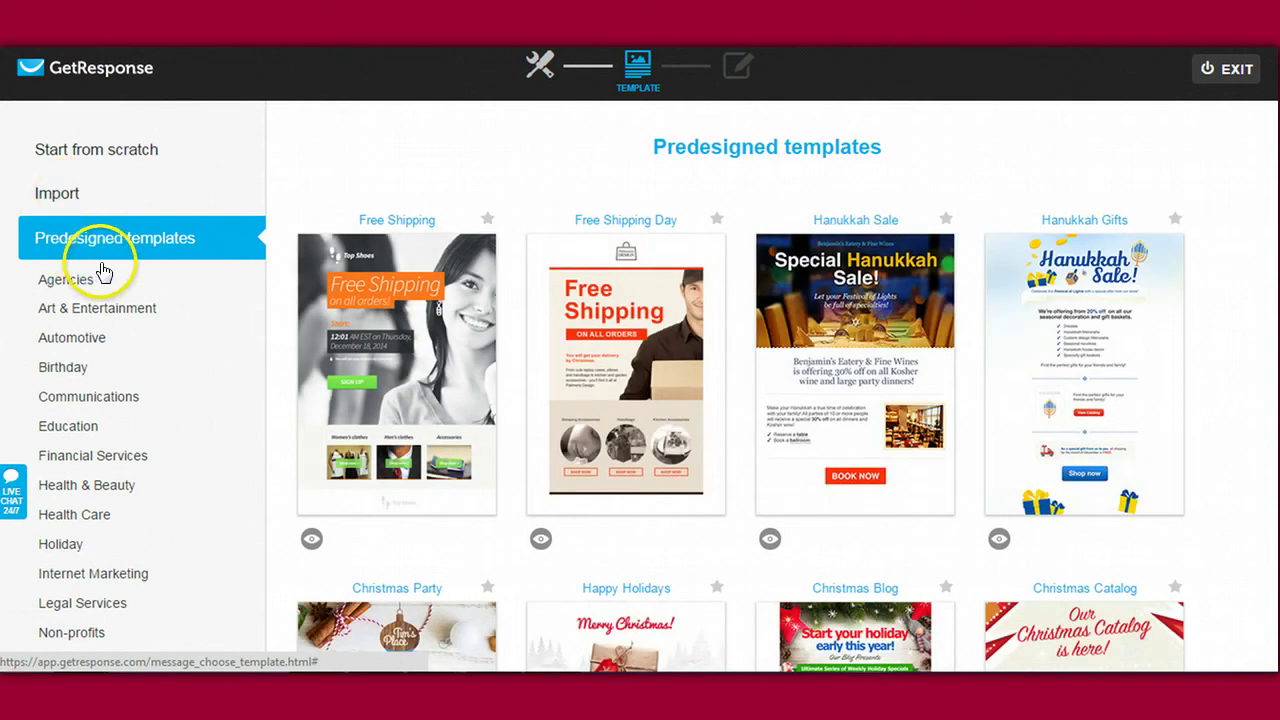
pyautogui.click(165, 236)
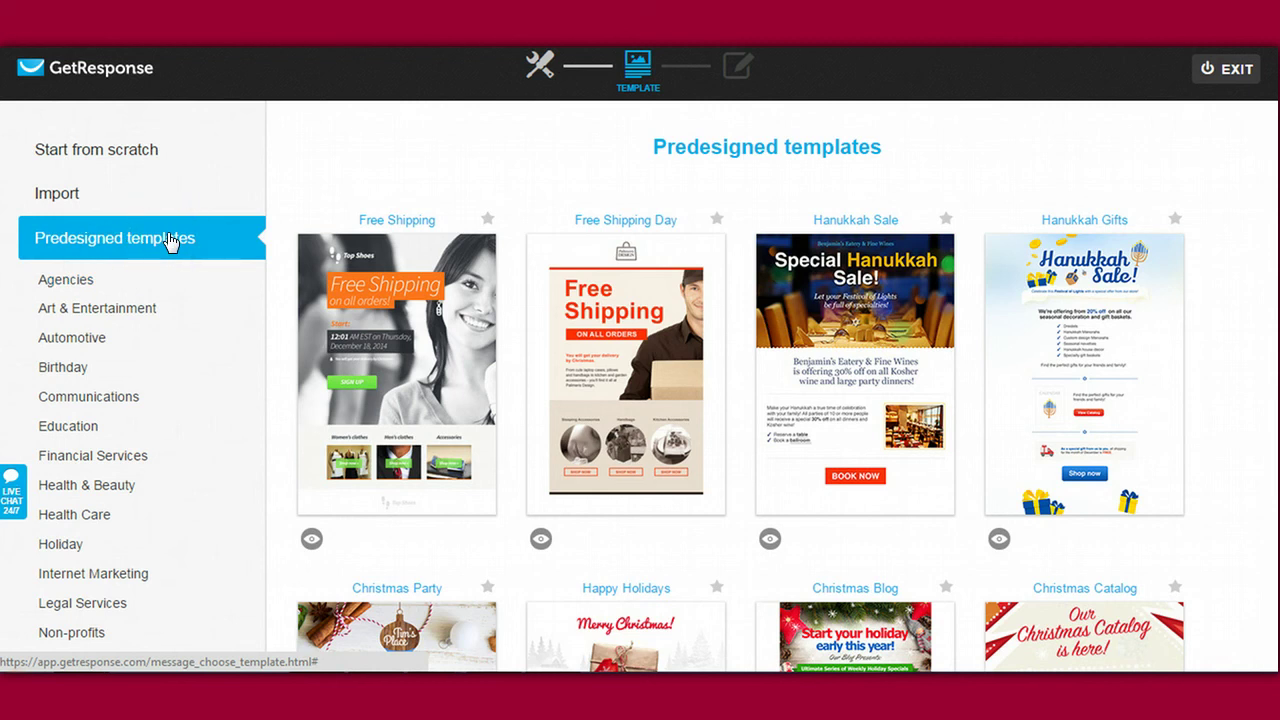
pyautogui.scroll(-3, 640, 360)
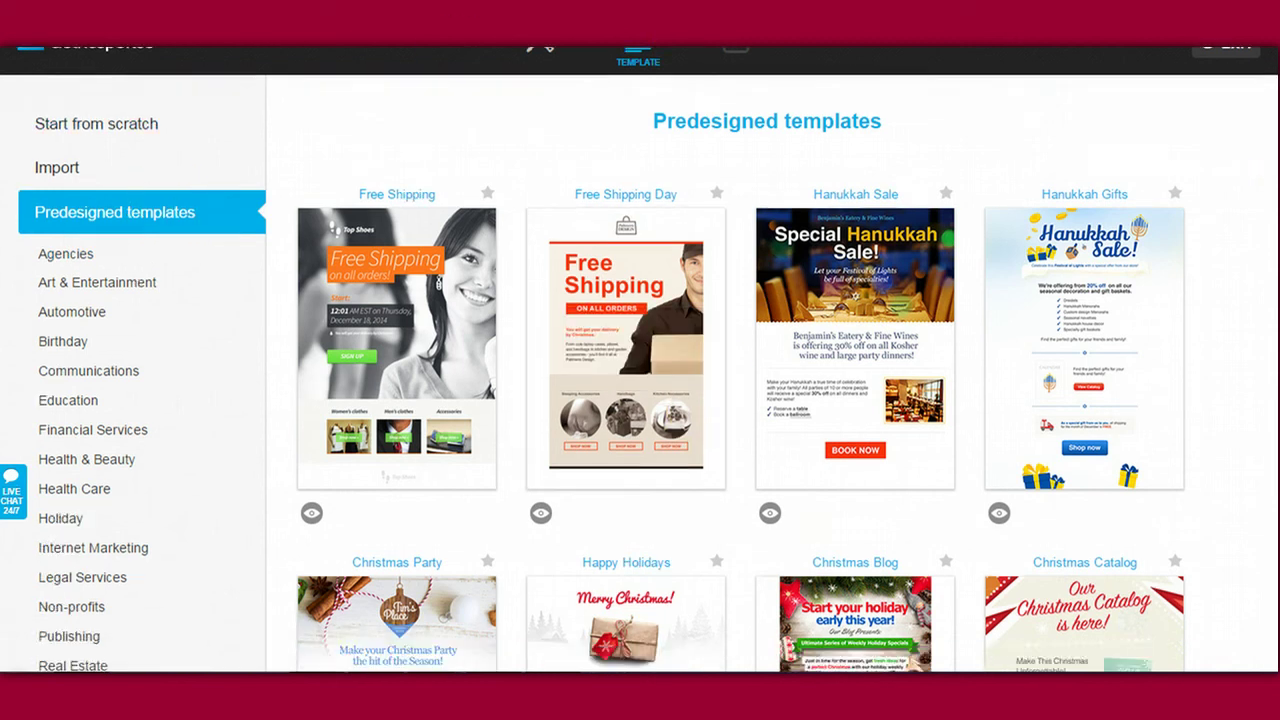
pyautogui.scroll(-1, 640, 360)
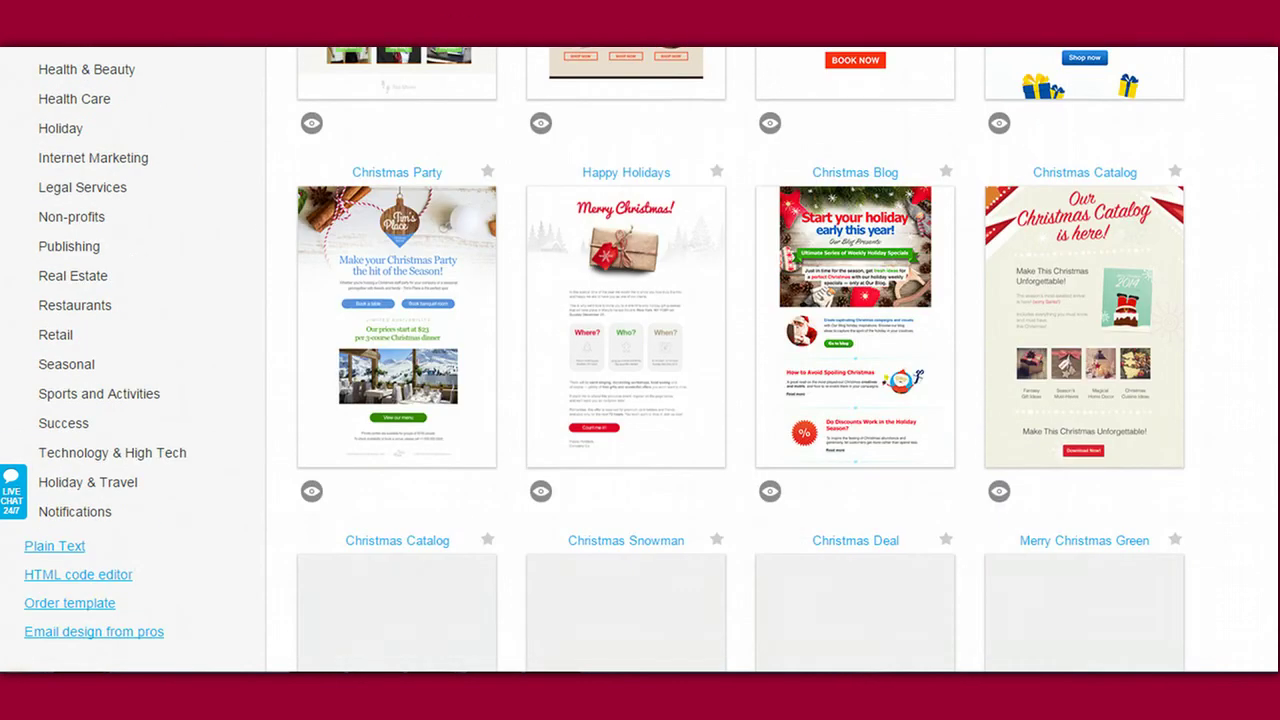
pyautogui.scroll(5, 640, 360)
pyautogui.scroll(-3, 640, 360)
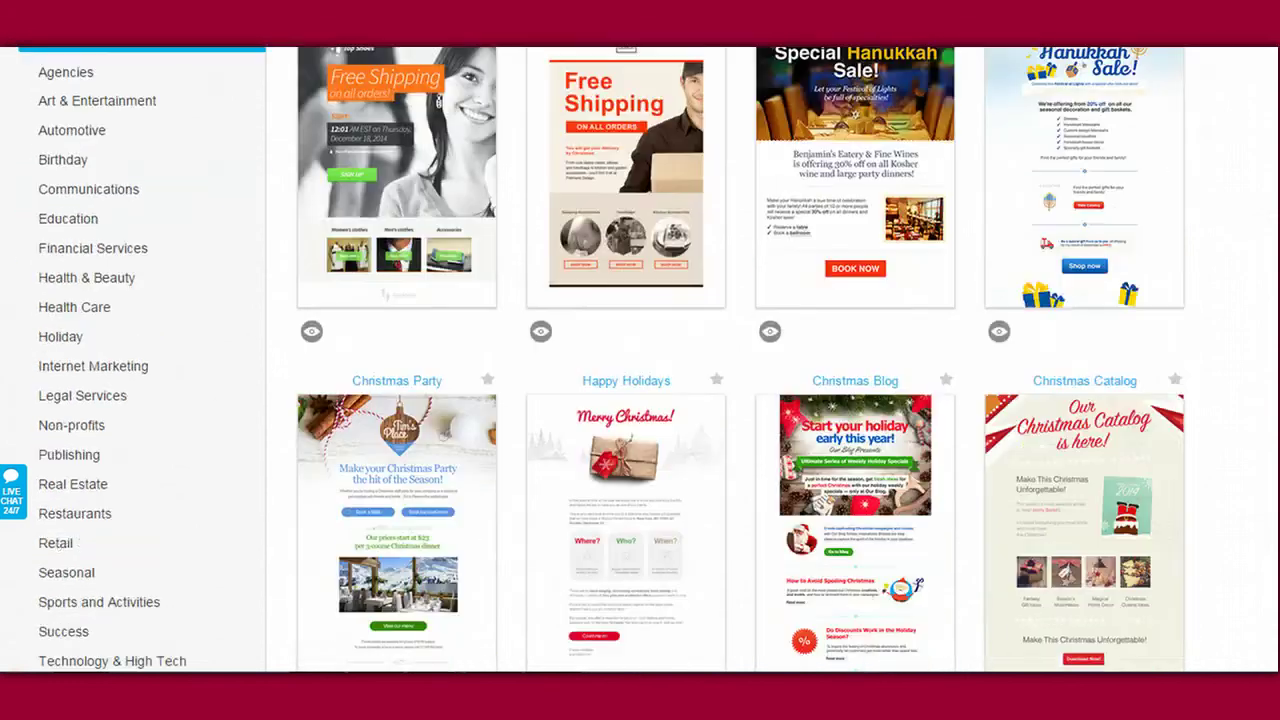
pyautogui.scroll(5, 640, 360)
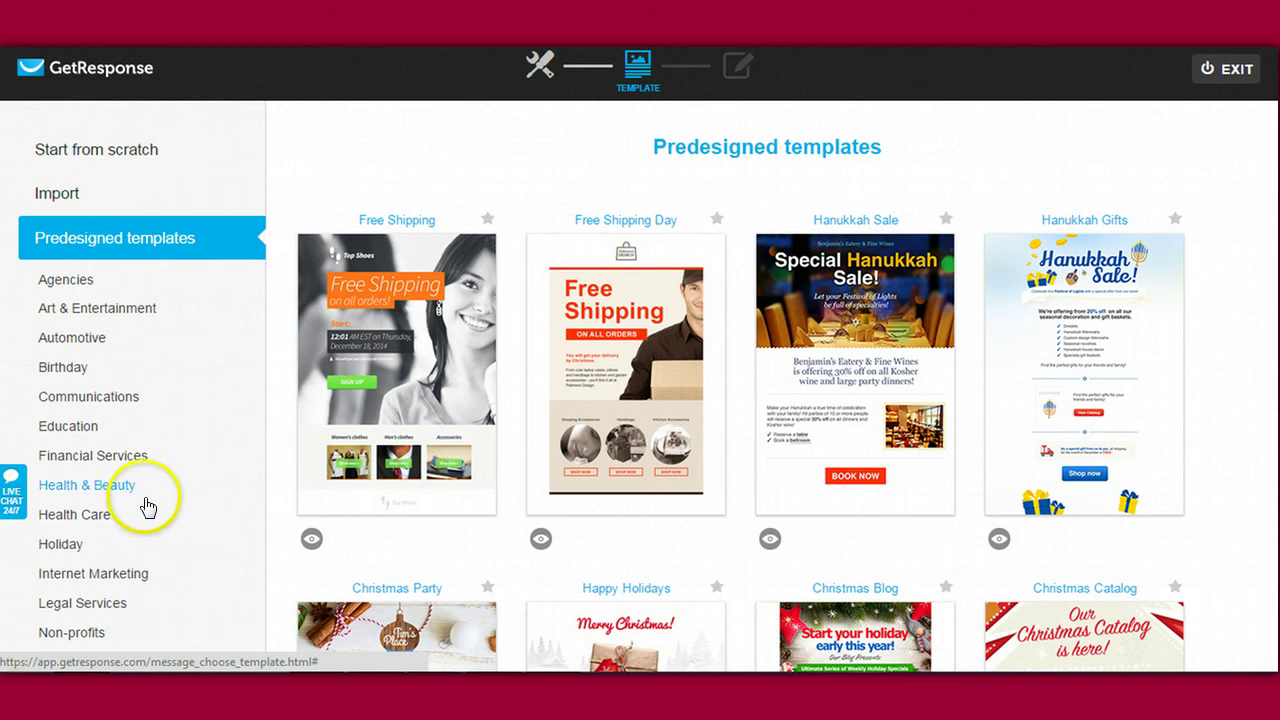
# Step: Preview the Agencies, Art & Entertainment, Automotive and Birthday template categories
pyautogui.click(72, 282)
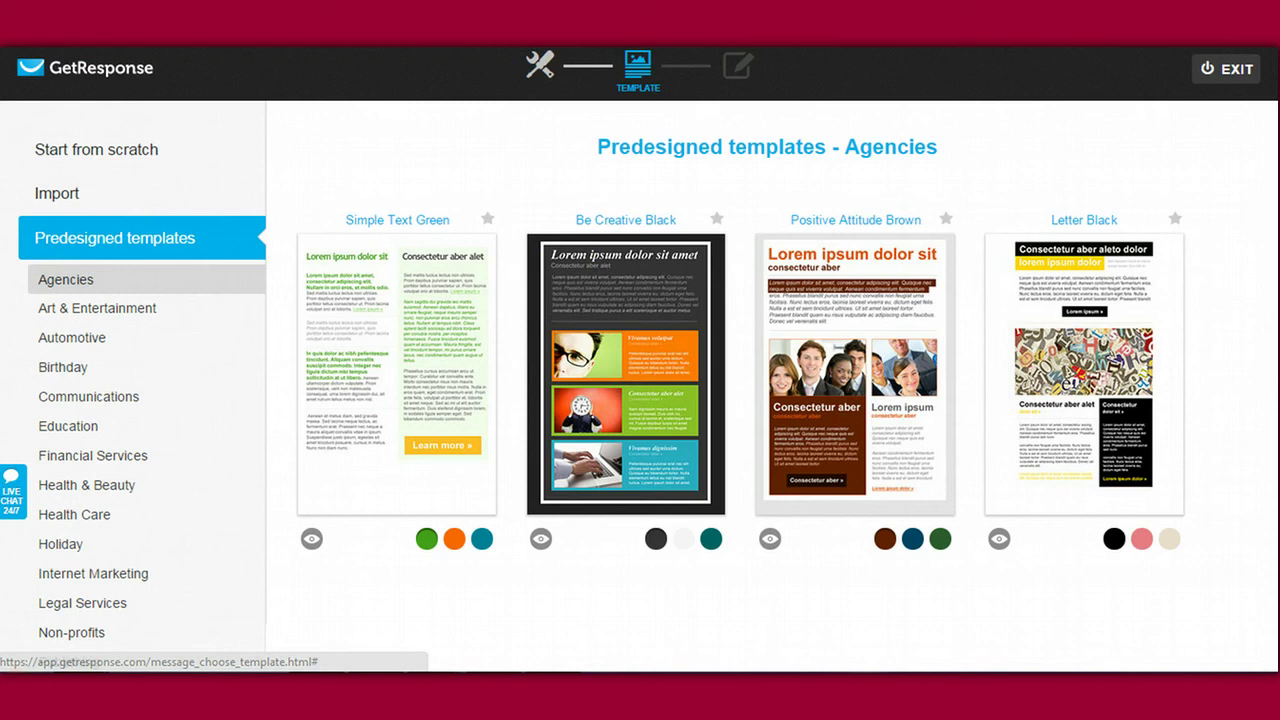
pyautogui.scroll(-2, 1260, 300)
pyautogui.scroll(2, 1260, 300)
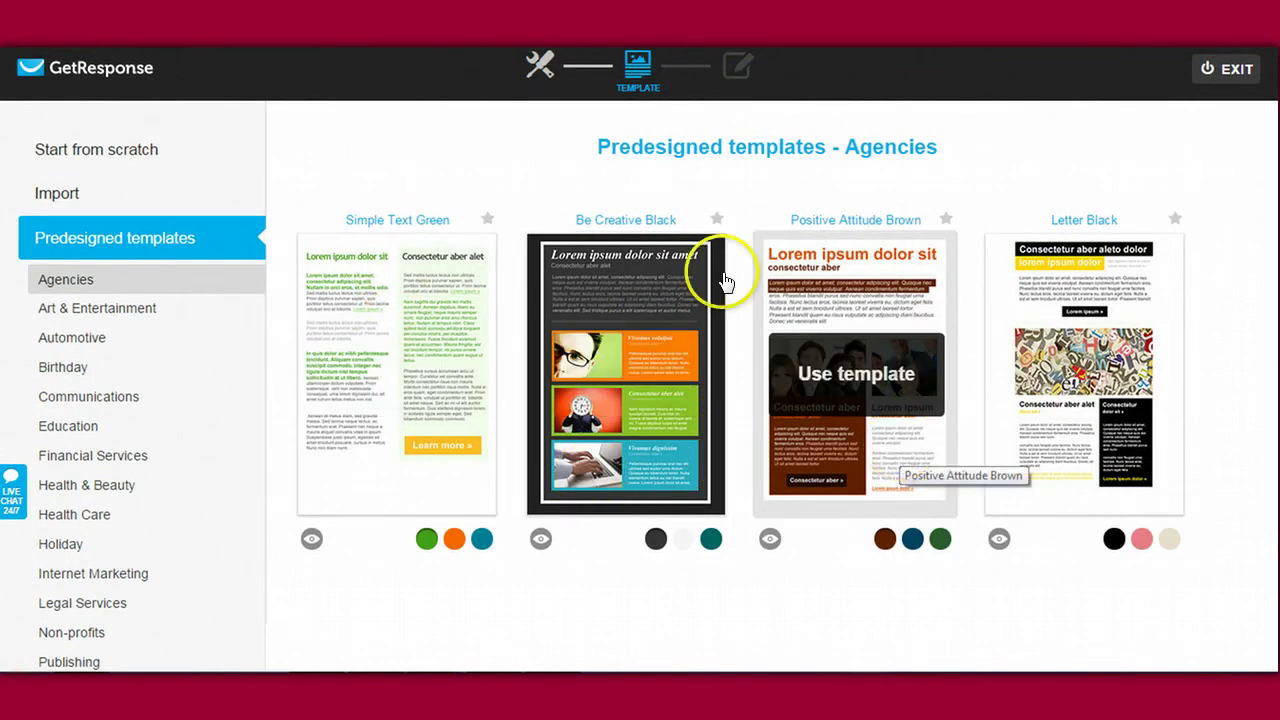
pyautogui.click(115, 306)
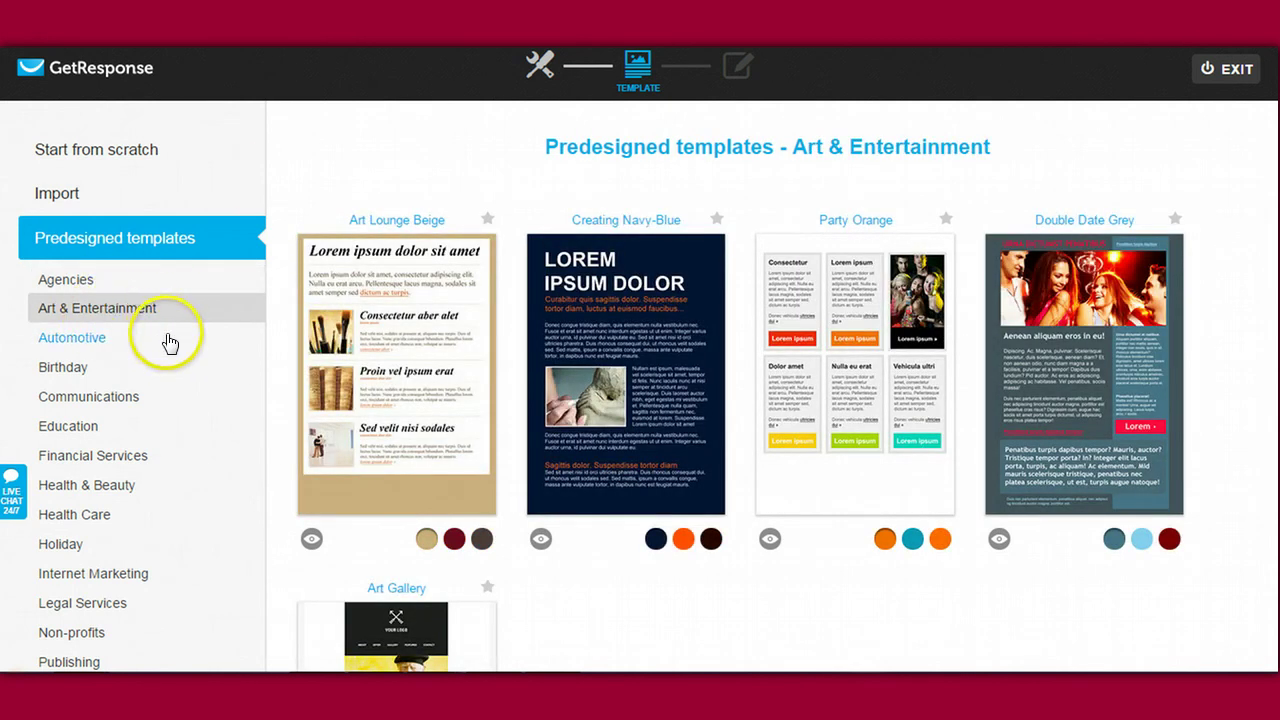
pyautogui.click(78, 340)
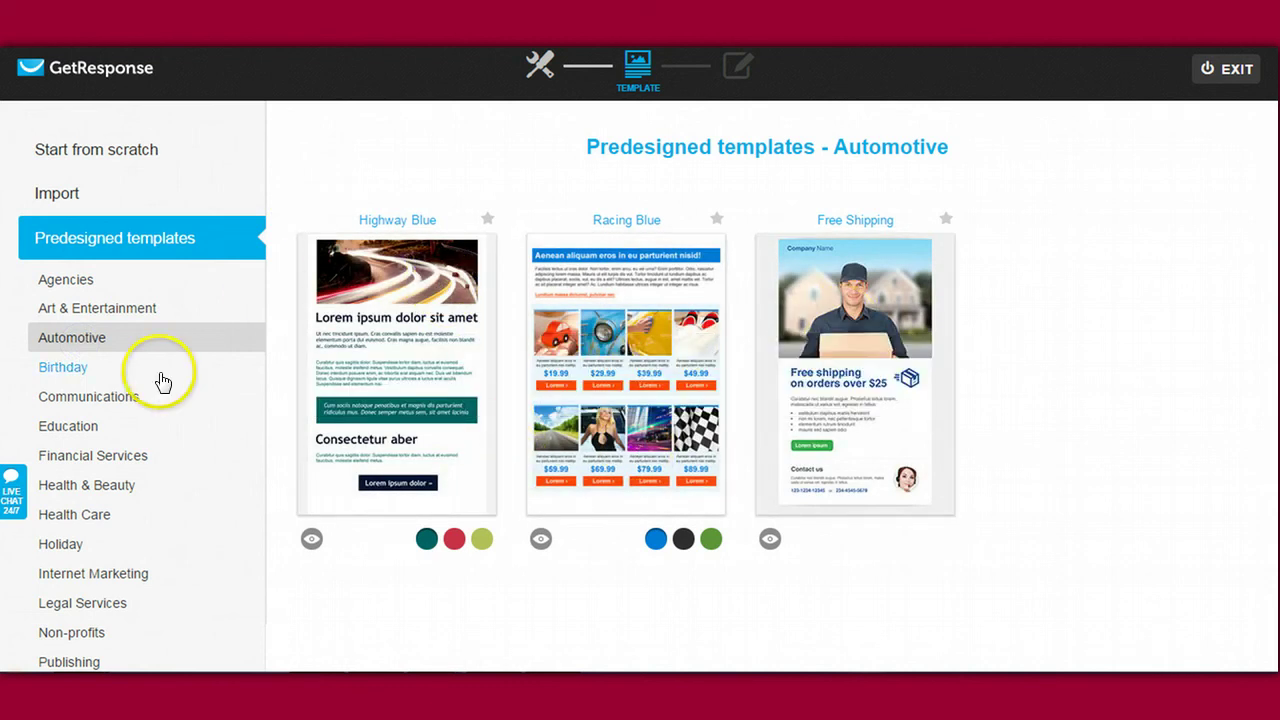
pyautogui.click(78, 372)
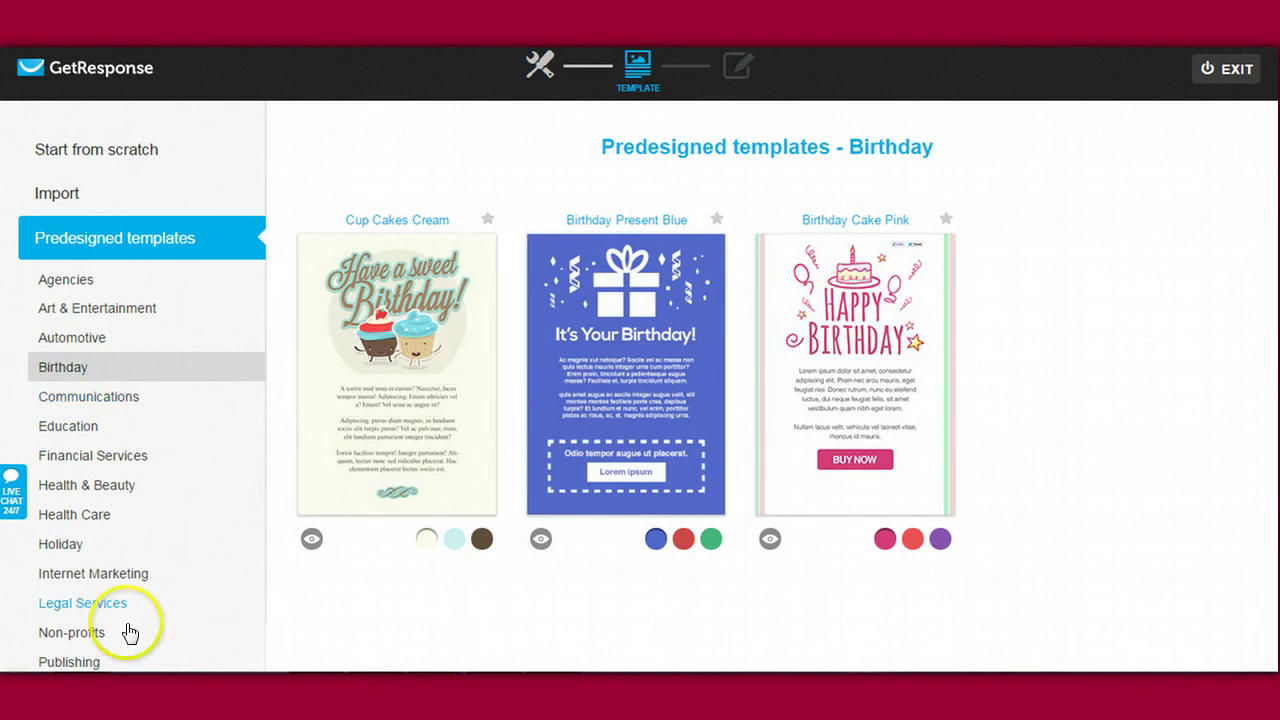
pyautogui.scroll(-5, 640, 360)
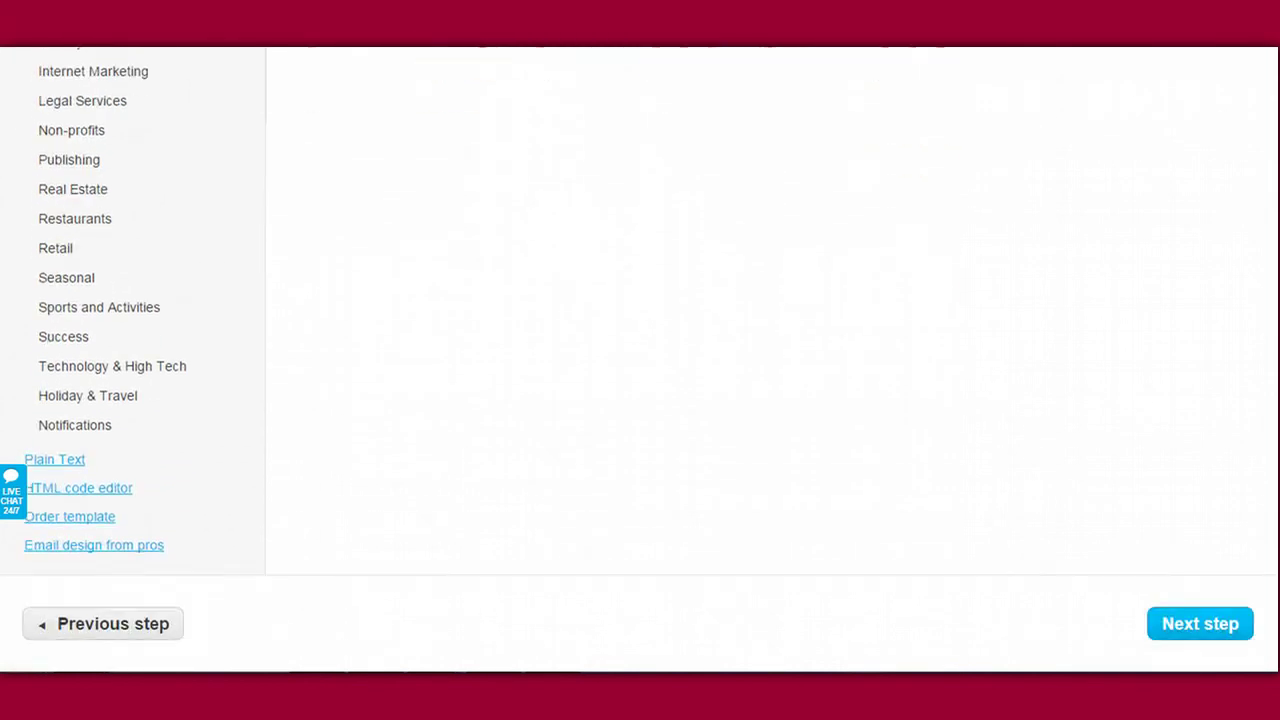
pyautogui.scroll(3, 640, 360)
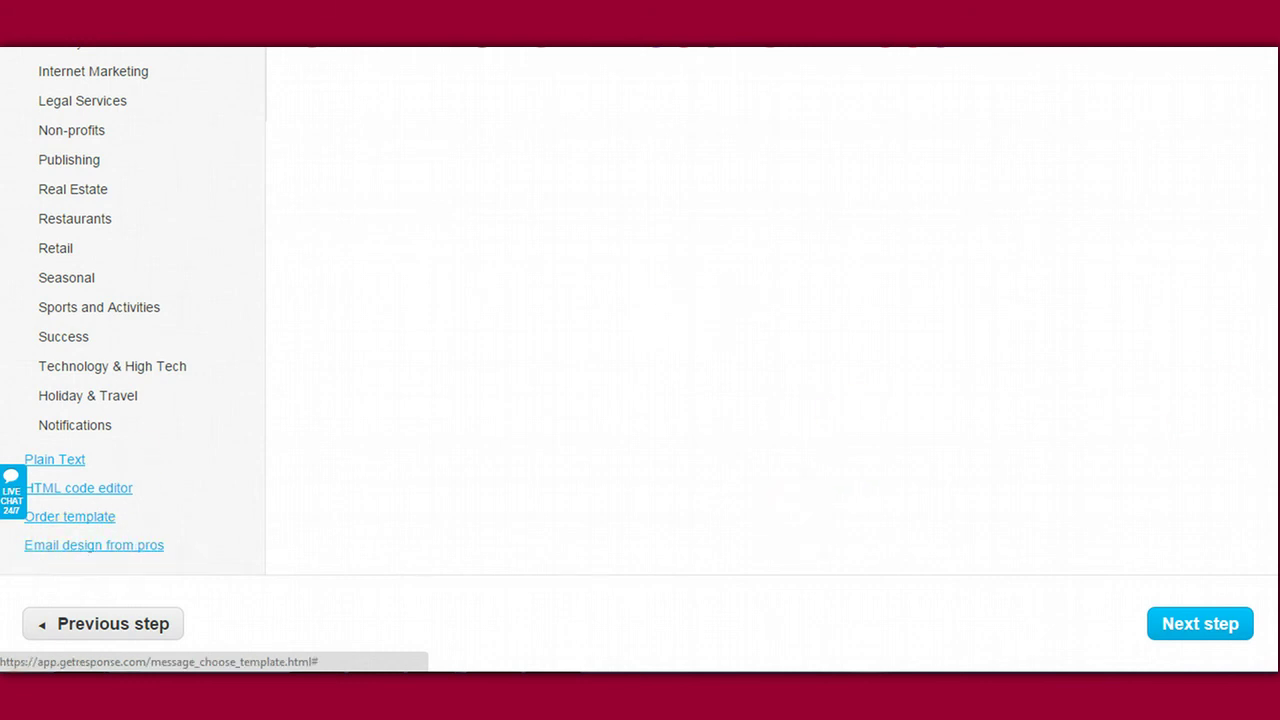
pyautogui.scroll(5, 1263, 366)
pyautogui.scroll(-5, 380, 449)
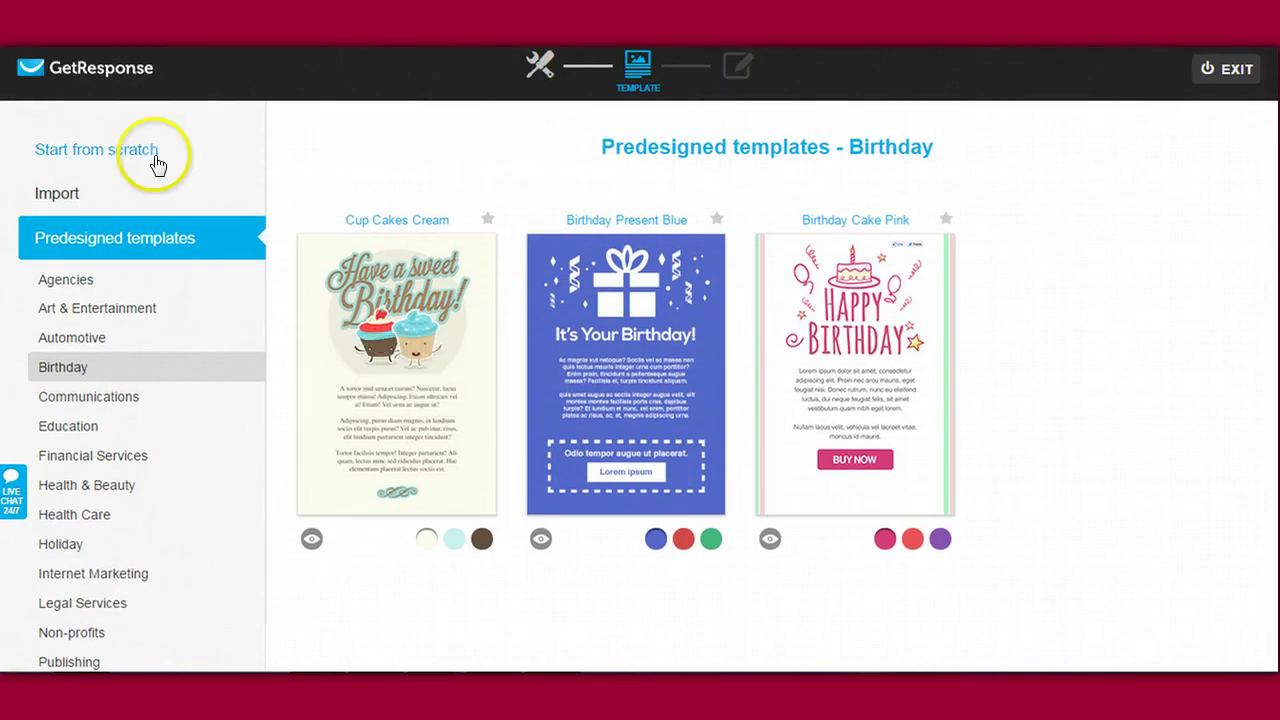
# Step: Build the message from the Agencies 'Letter Black' template and finish editing
pyautogui.moveTo(405, 520)
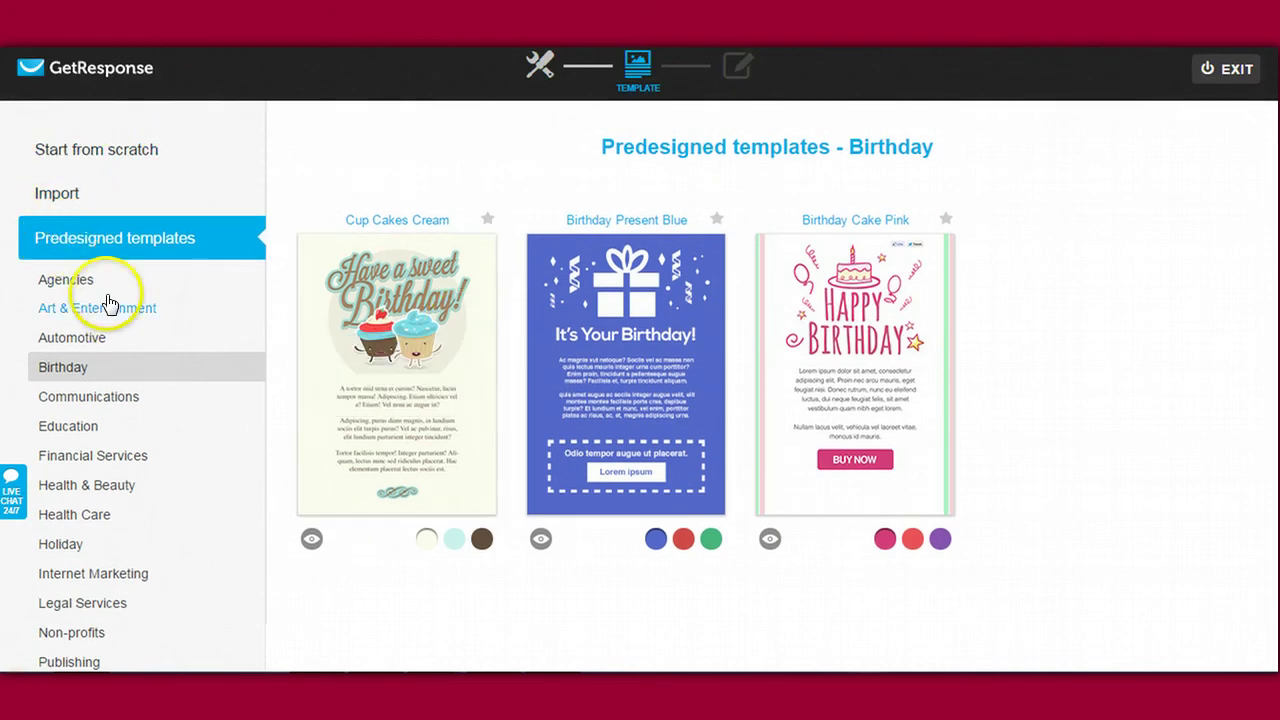
pyautogui.click(75, 279)
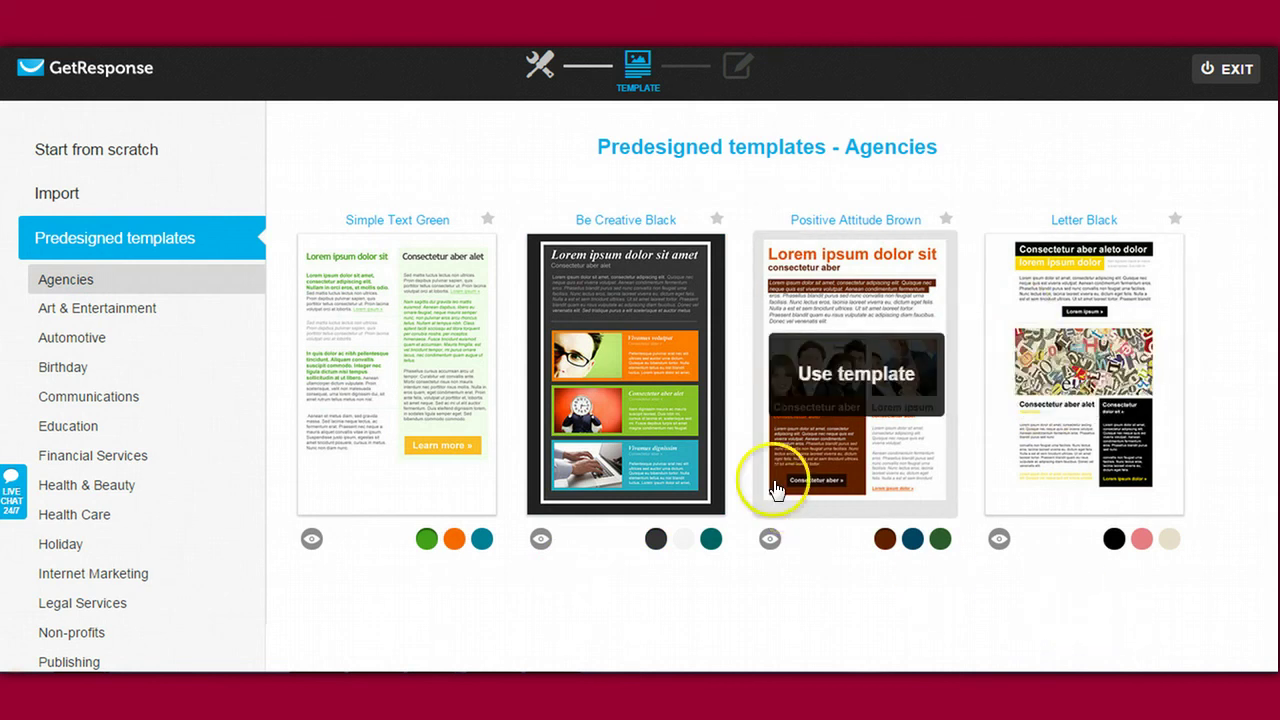
pyautogui.moveTo(1034, 385)
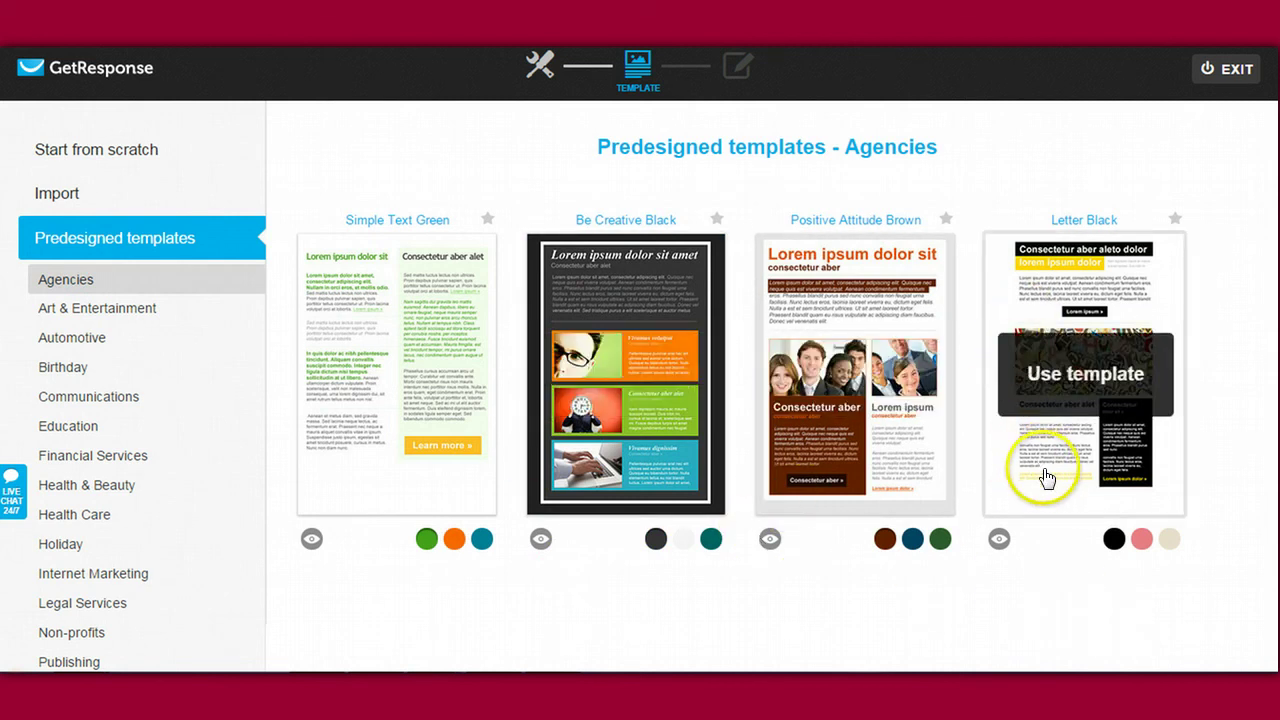
pyautogui.click(1046, 478)
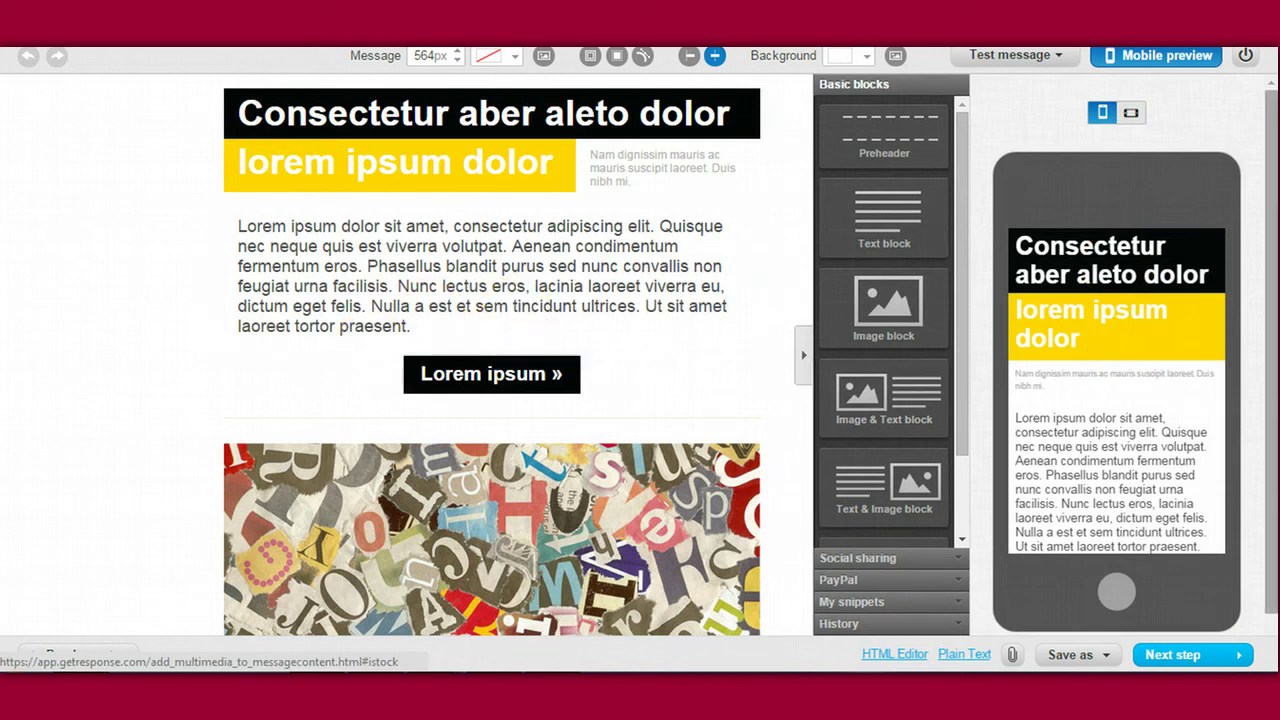
pyautogui.scroll(-5, 492, 356)
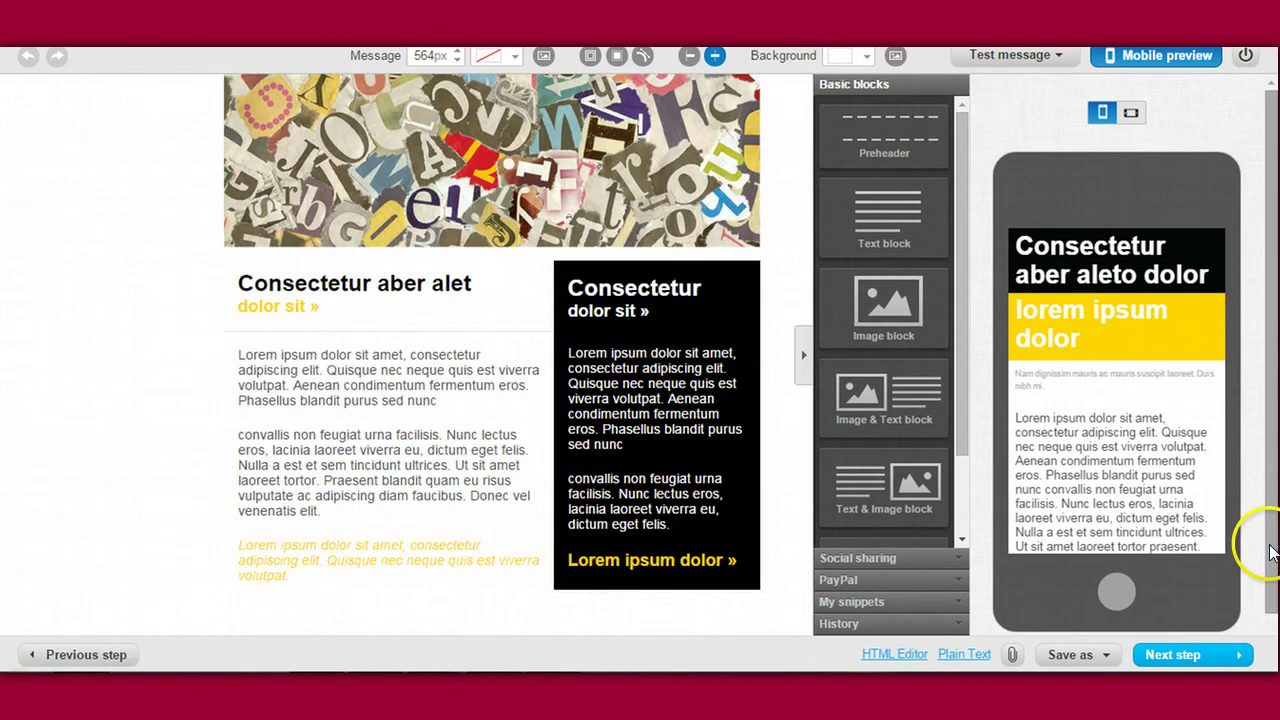
pyautogui.scroll(-1, 1270, 553)
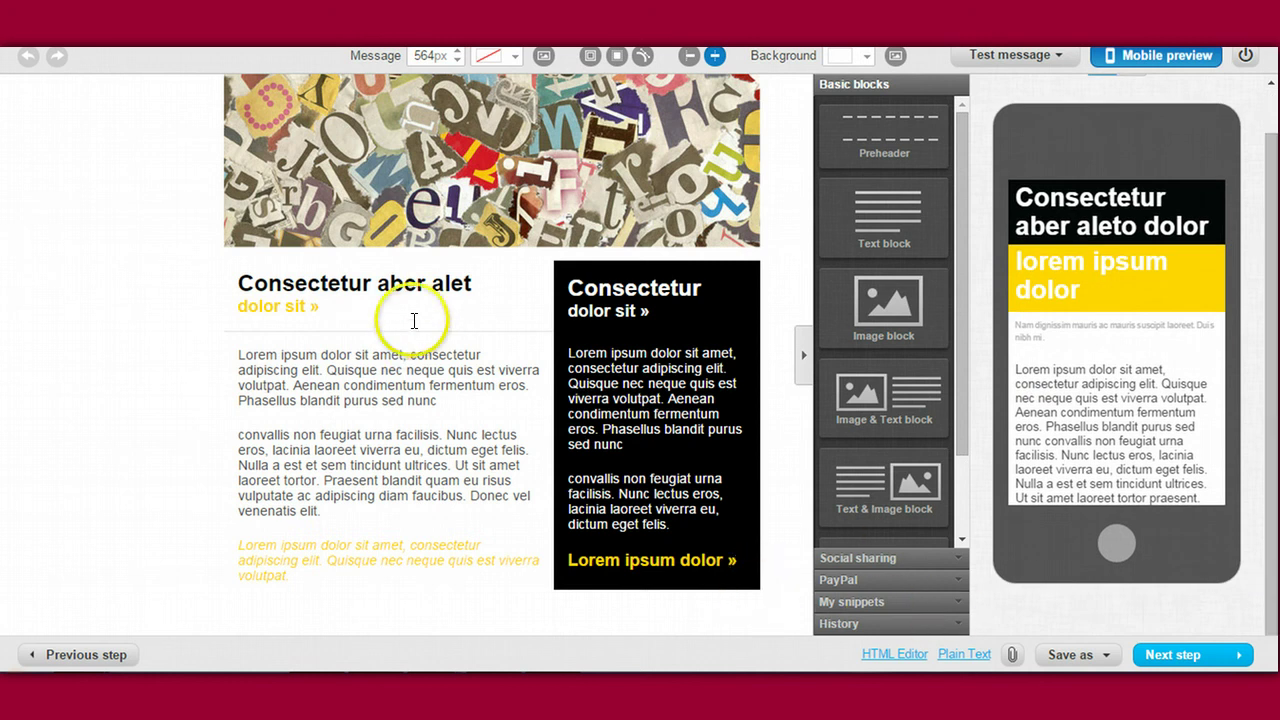
pyautogui.click(1188, 653)
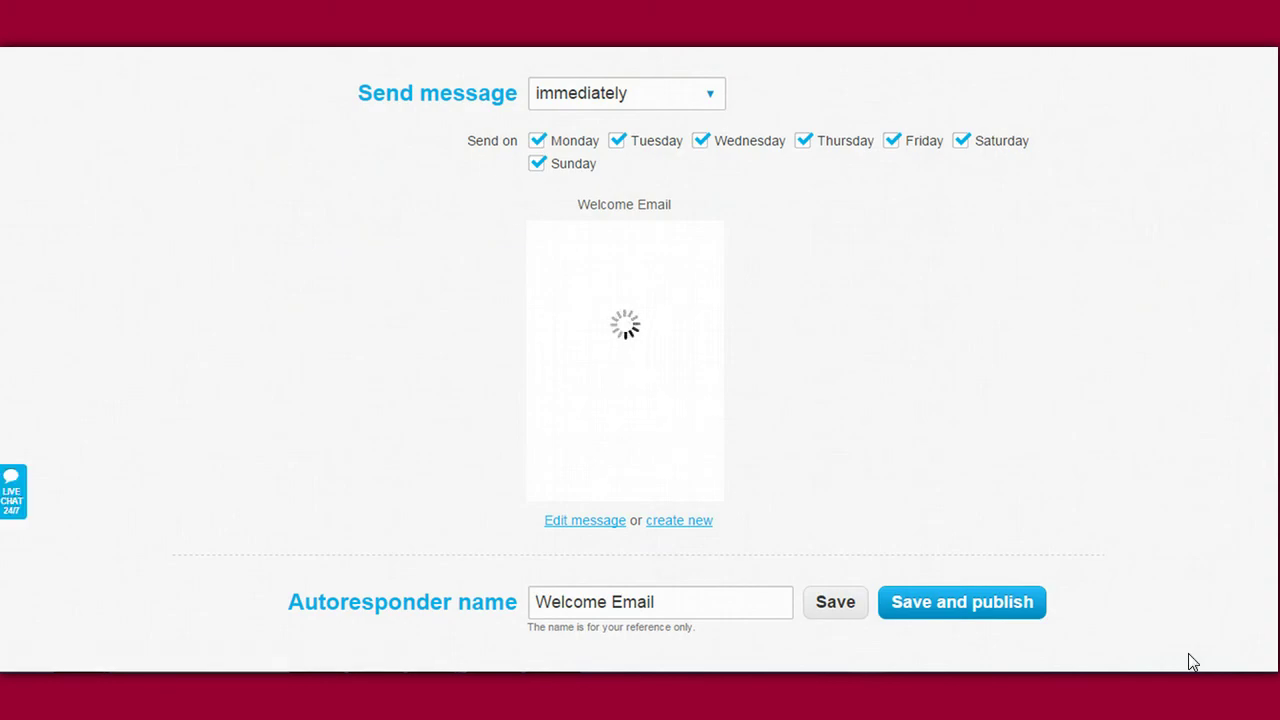
# Step: Dismiss the network password prompt and save the 'Welcome Email' autoresponder at day 0
pyautogui.click(672, 316)
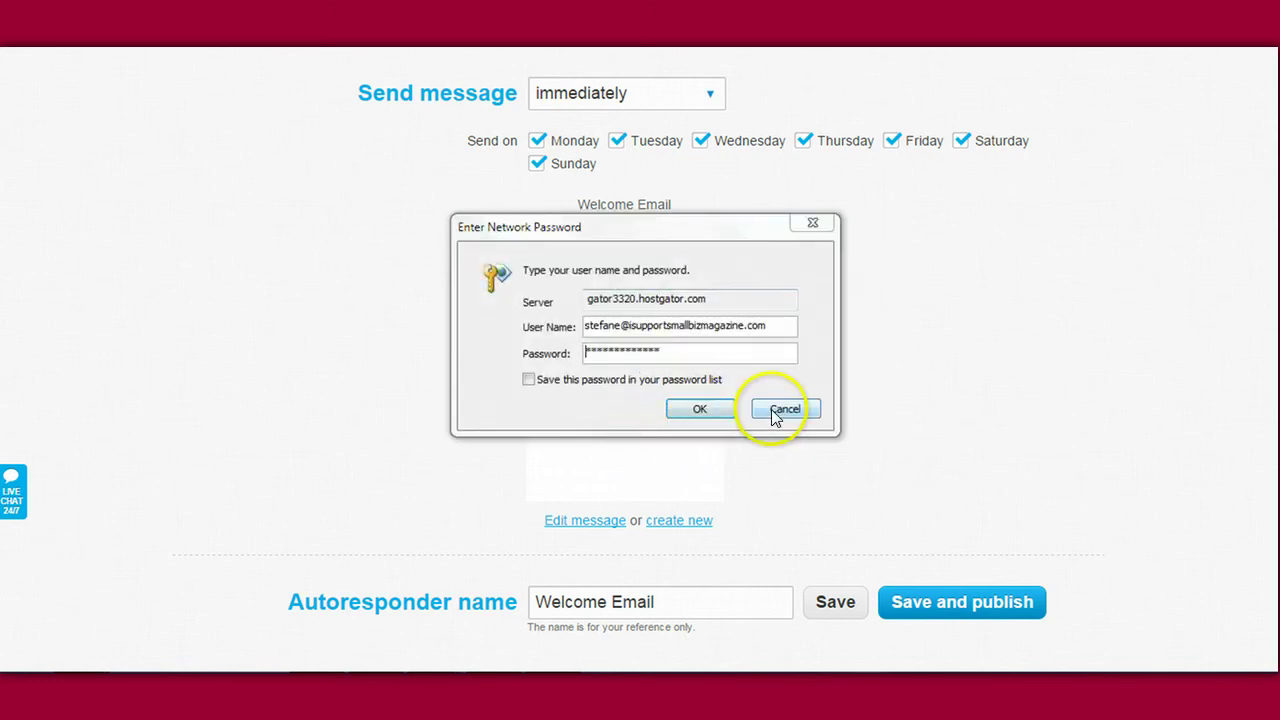
pyautogui.click(784, 409)
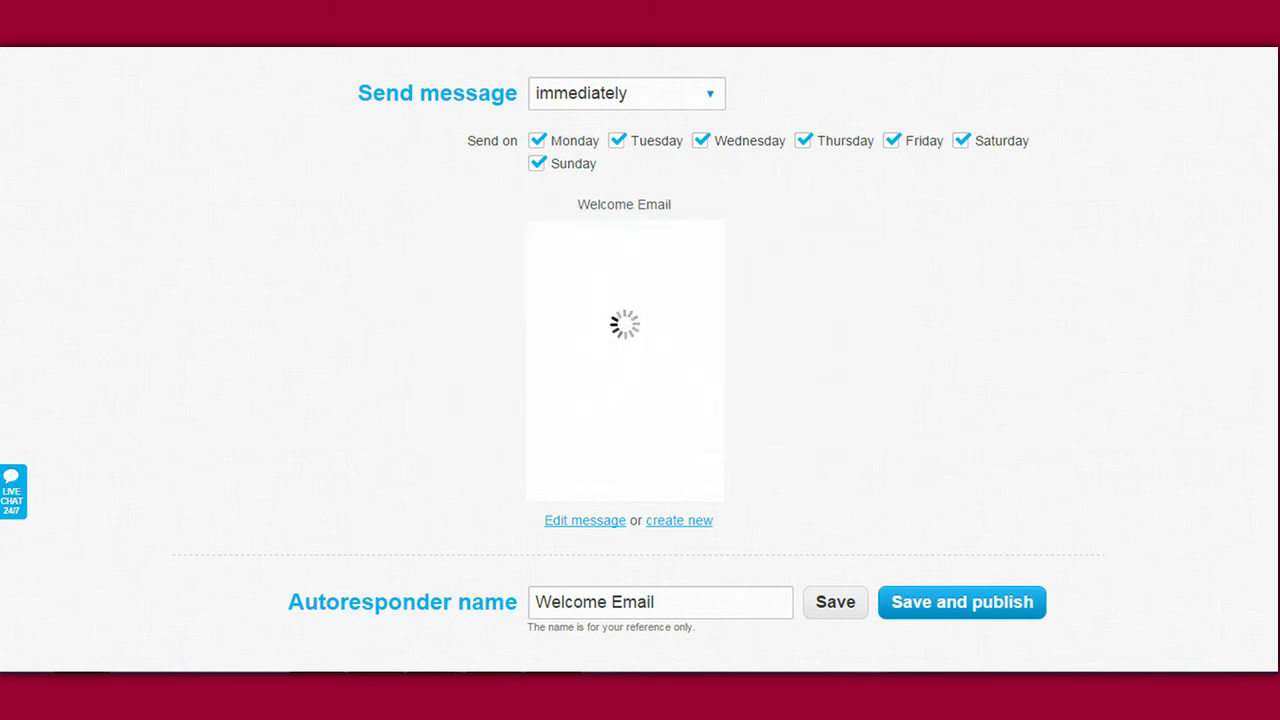
pyautogui.click(822, 597)
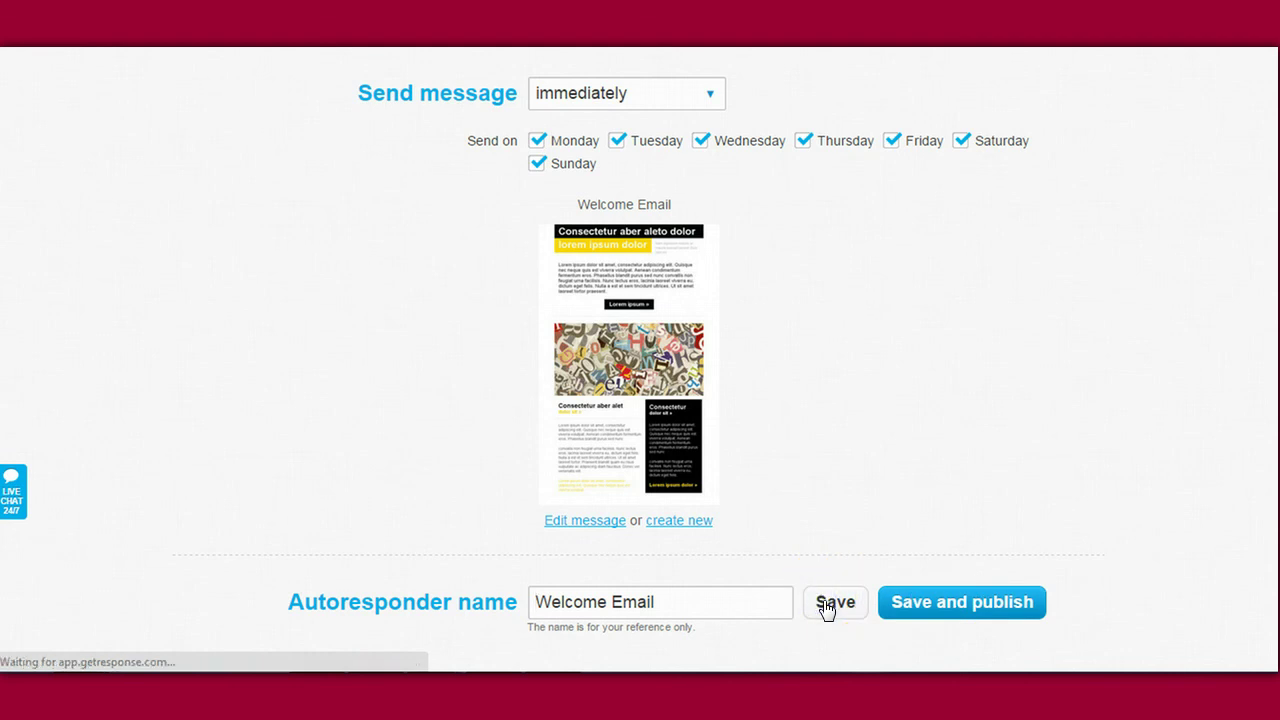